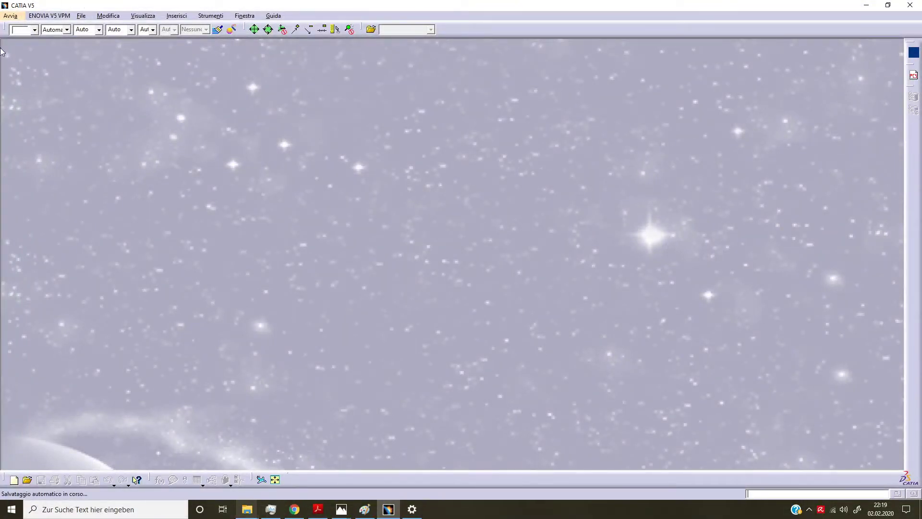
Step: Create a new Part Design part named Pistone and select the yz plane
click(19, 17)
mouse_move(36, 39)
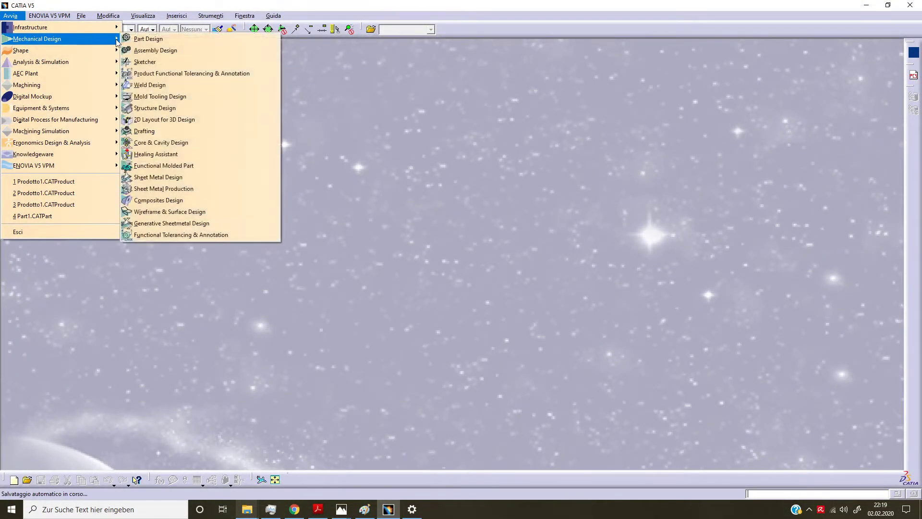
click(128, 39)
text(Pistone)
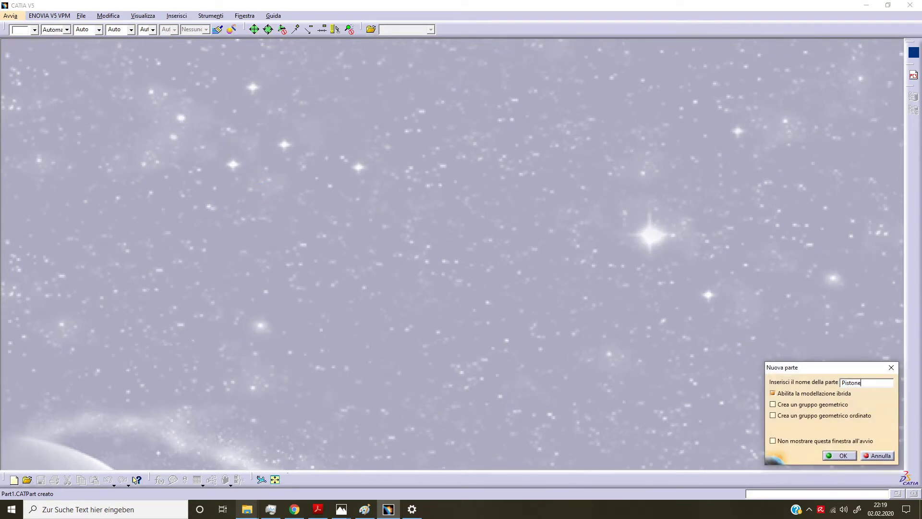
key(Return)
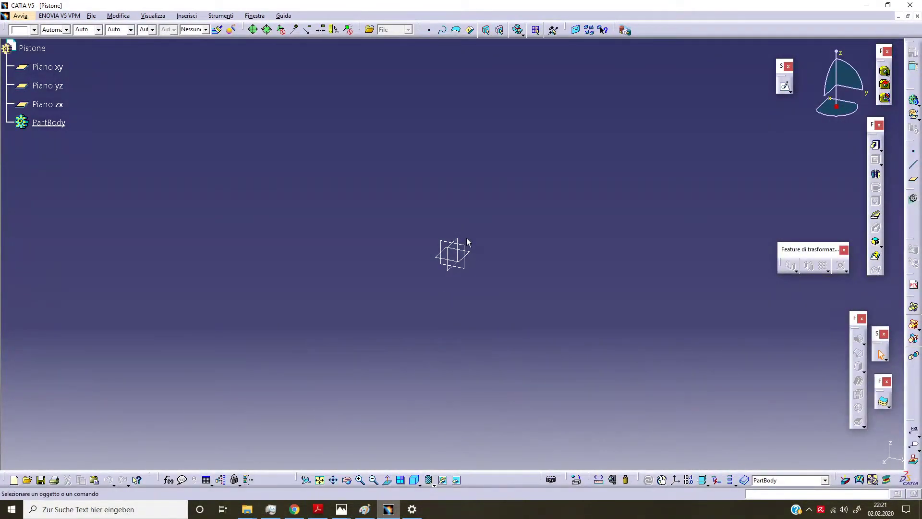
click(465, 245)
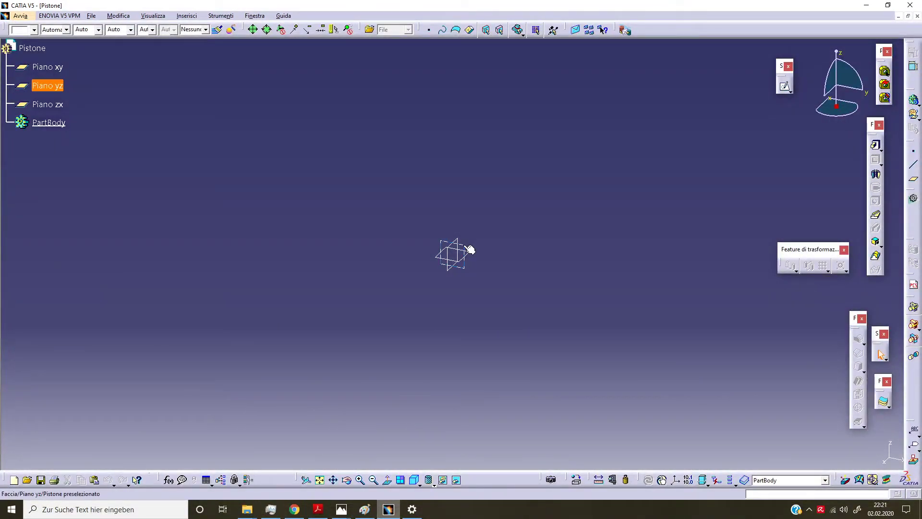
Step: Sketch on the yz plane, starting the profile with a 50 mm top edge from H0, V100
click(785, 86)
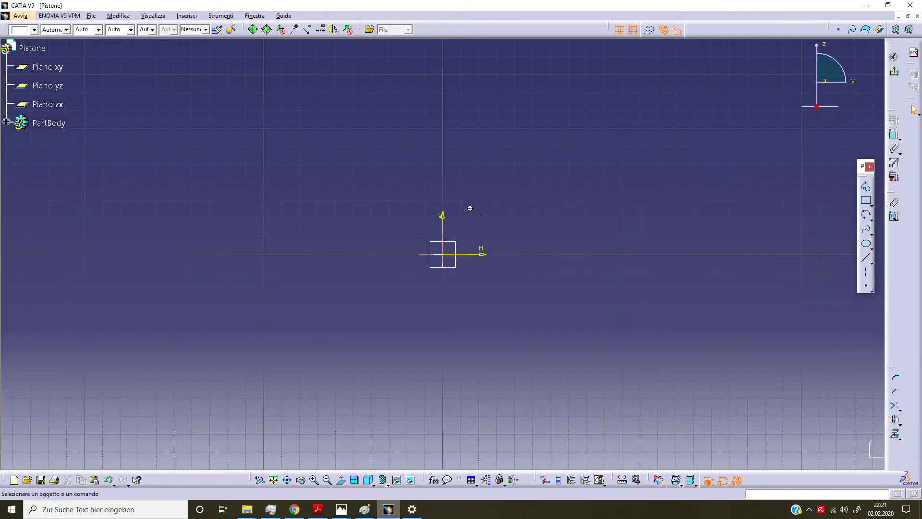
click(866, 202)
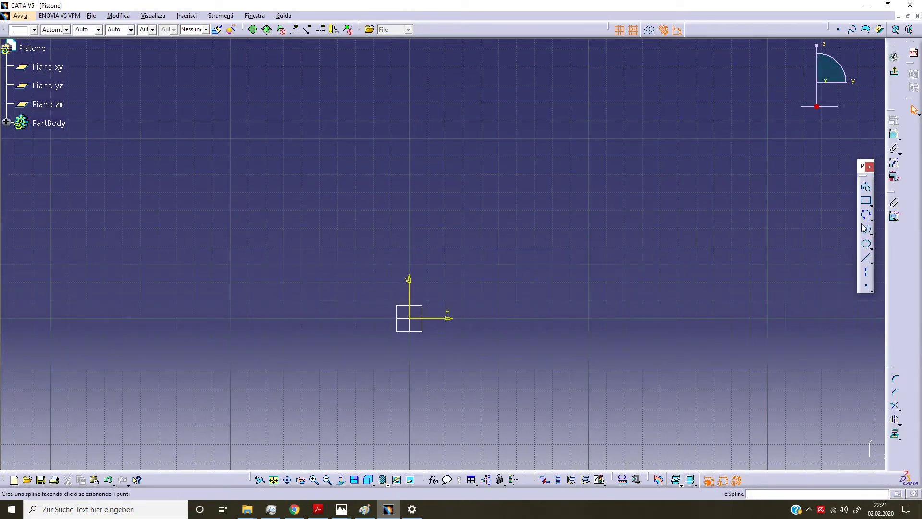
click(866, 187)
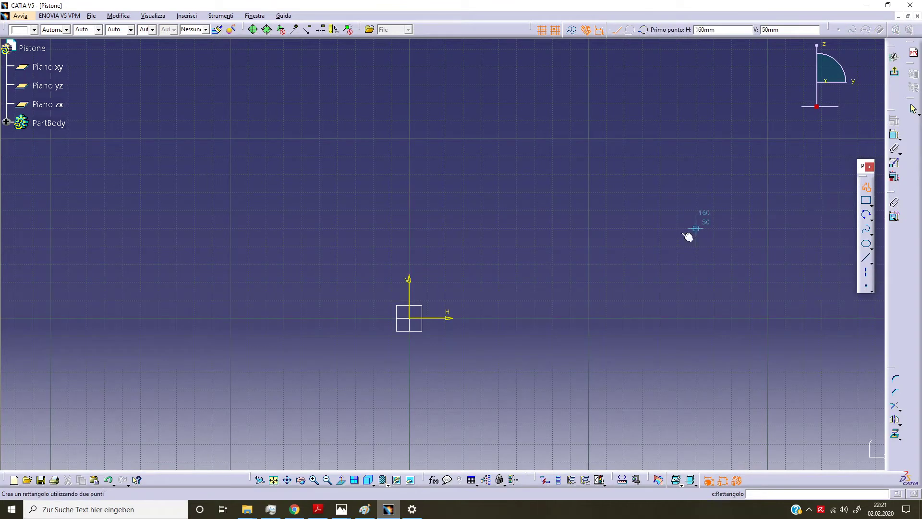
click(409, 138)
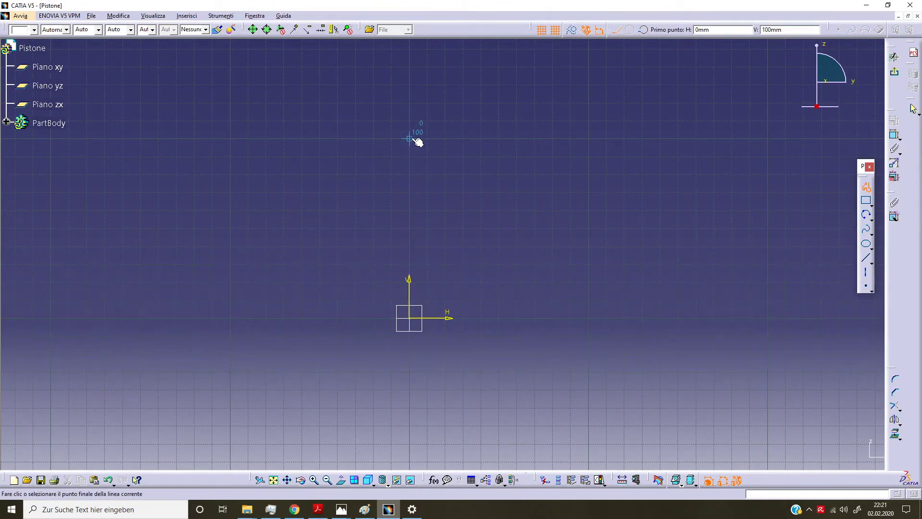
click(307, 144)
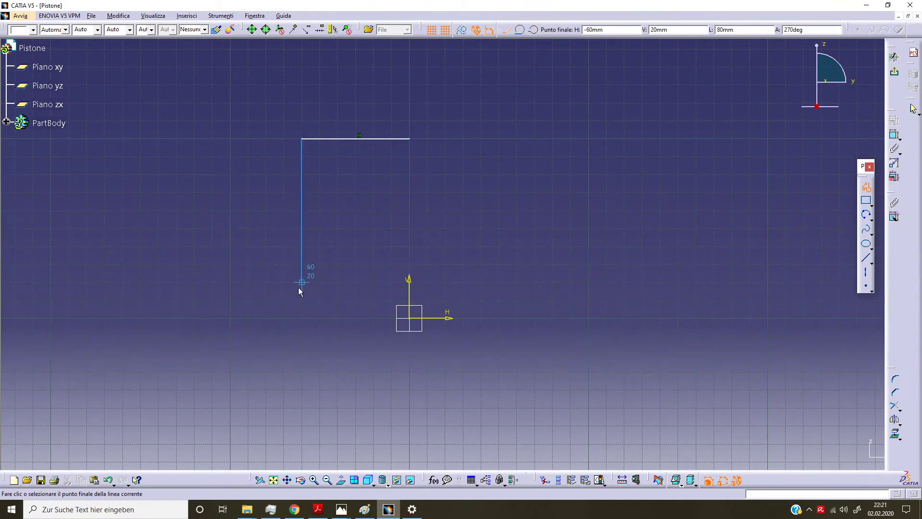
Step: Close the outline: left side, bottom edge, tangent-arc step, inner edge at height 70, slanted edge
click(299, 319)
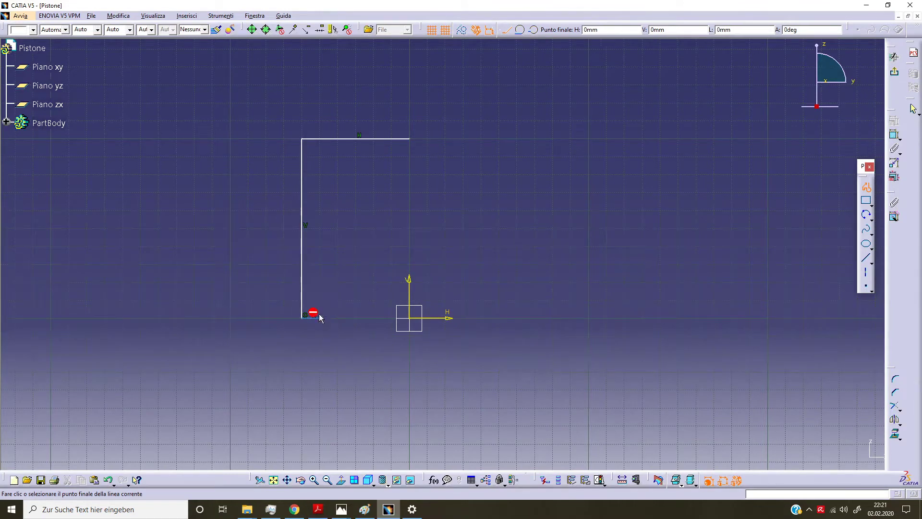
click(320, 318)
drag(322, 282, 336, 266)
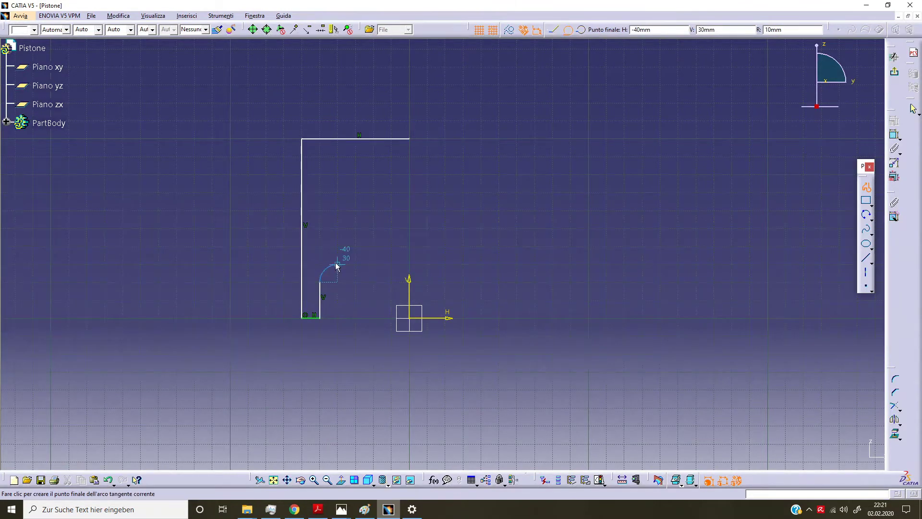
click(337, 265)
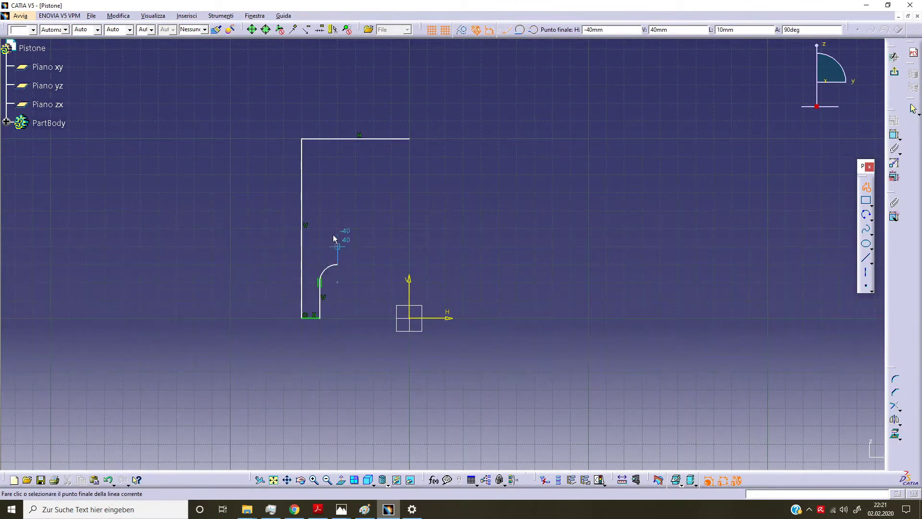
click(331, 177)
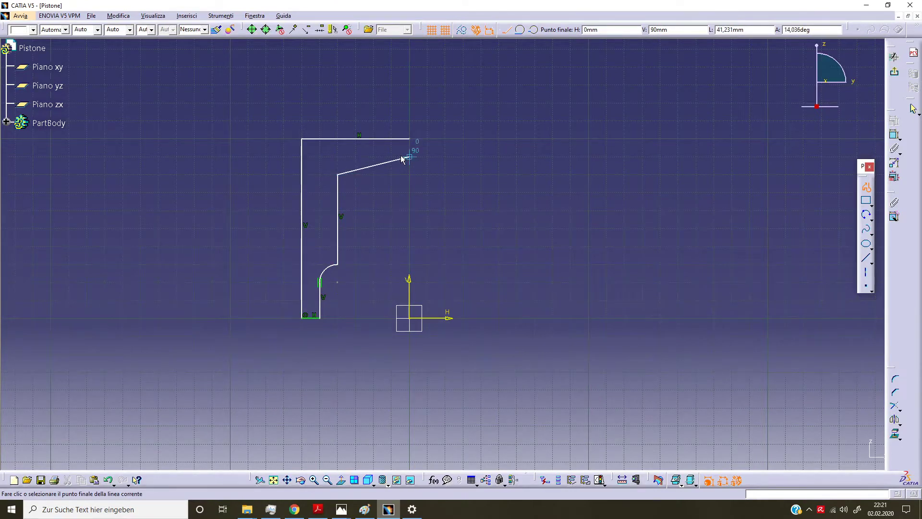
click(404, 158)
click(405, 145)
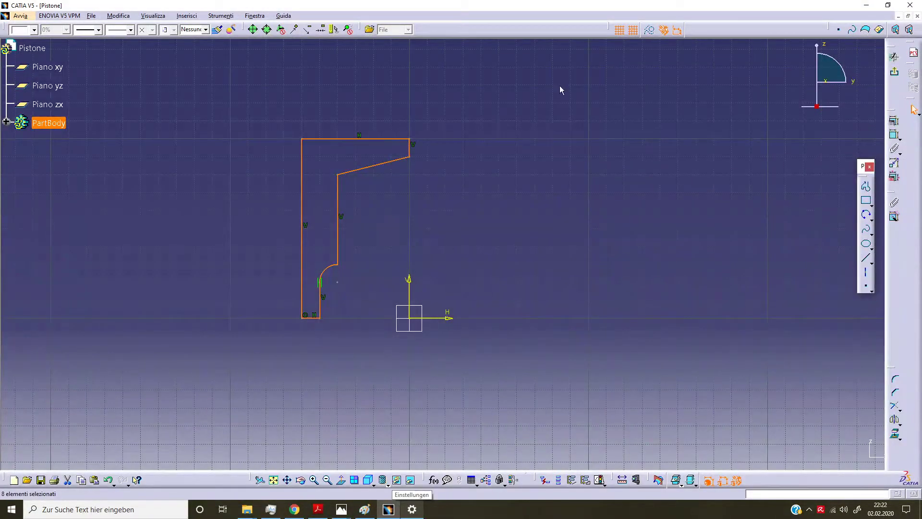
Step: Dimension the profile's top edge 95 above the horizontal axis
click(694, 119)
click(894, 135)
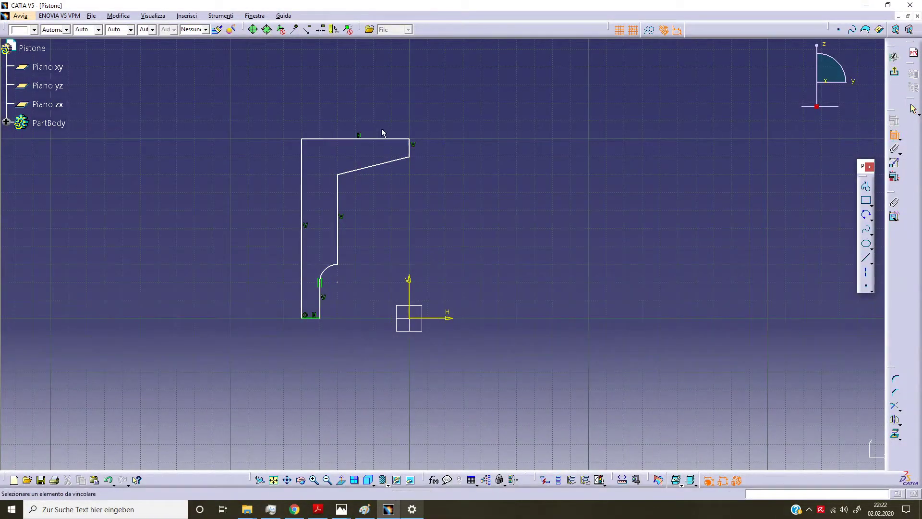
click(398, 139)
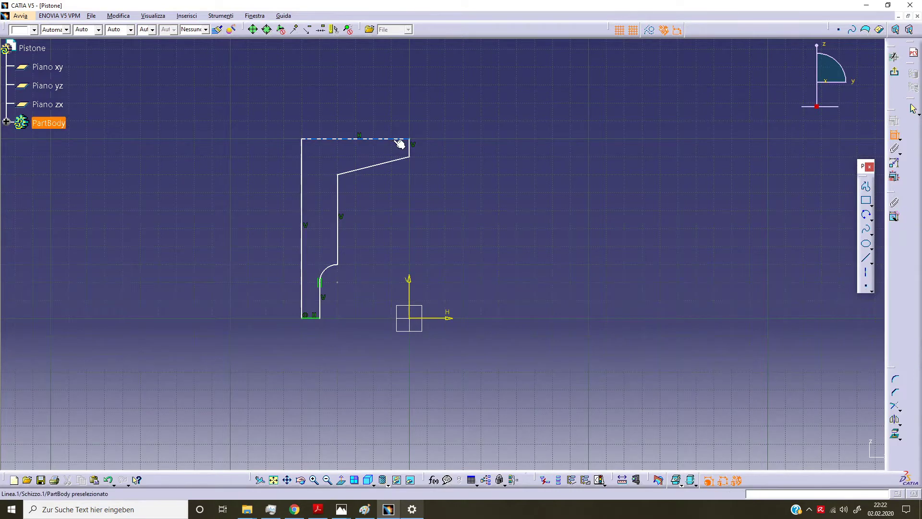
click(447, 318)
click(473, 255)
double_click(475, 255)
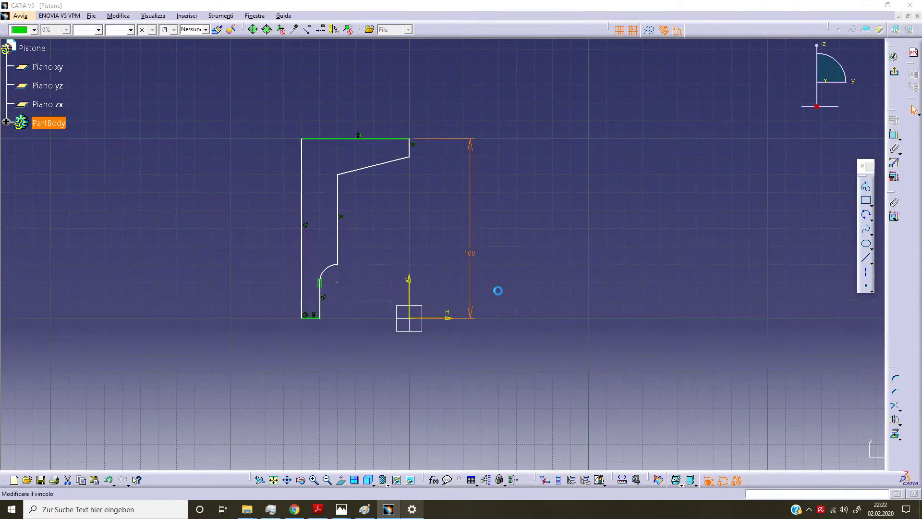
text(95)
key(Return)
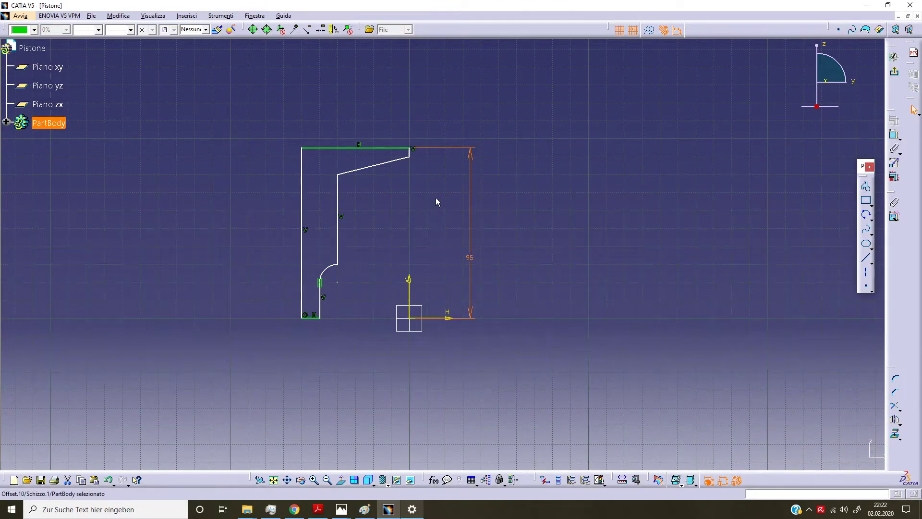
Step: Dimension the short right-hand vertical edge to 5
mouse_move(435, 198)
ctrl+middle_down()
mouse_move(400, 103)
mouse_move(438, 233)
ctrl+middle_up()
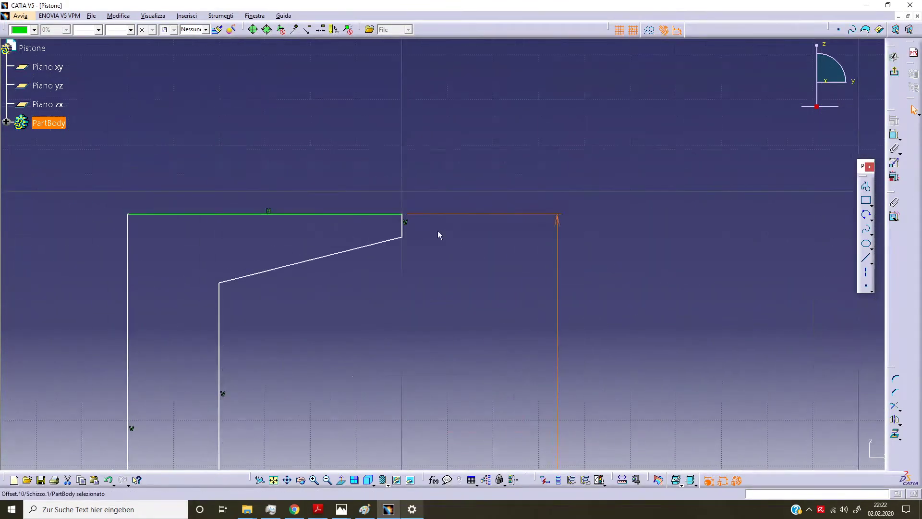
click(404, 224)
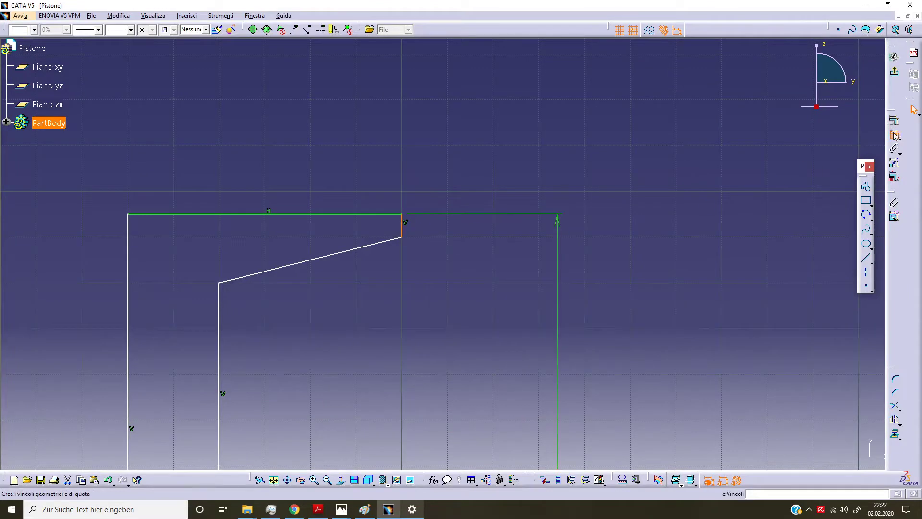
click(474, 234)
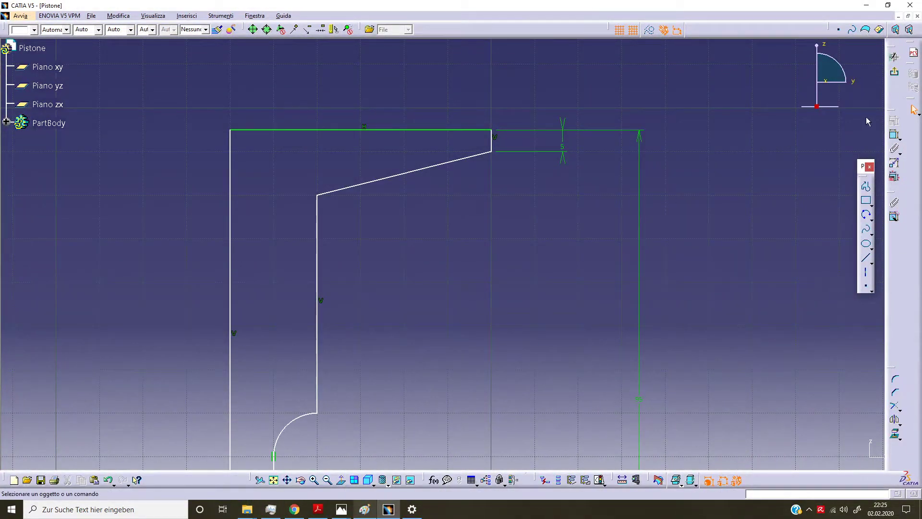
Step: Constrain the slanted edge at 14° to the horizontal axis
click(895, 135)
click(445, 164)
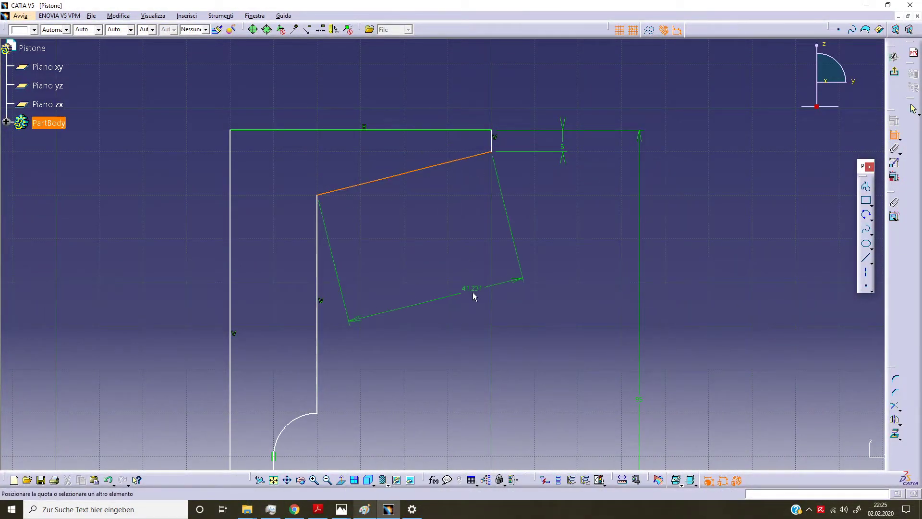
middle_drag(469, 420, 443, 249)
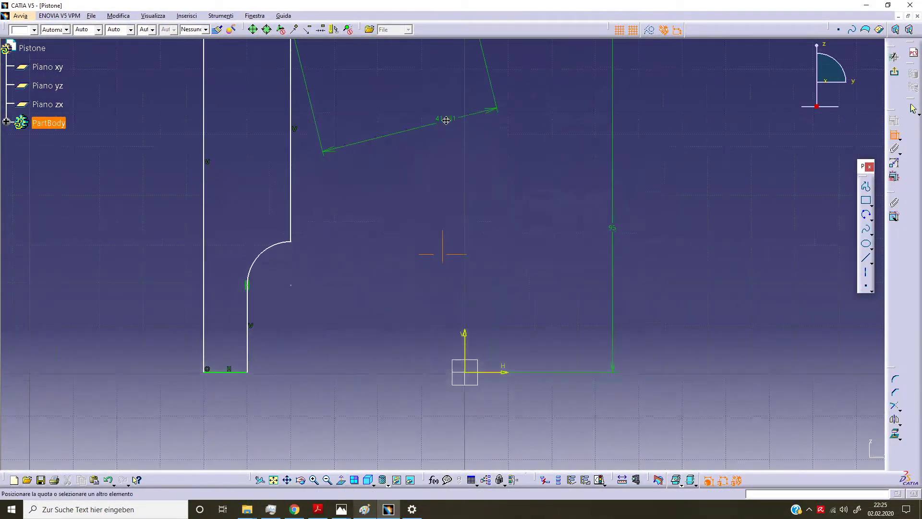
click(499, 373)
double_click(535, 319)
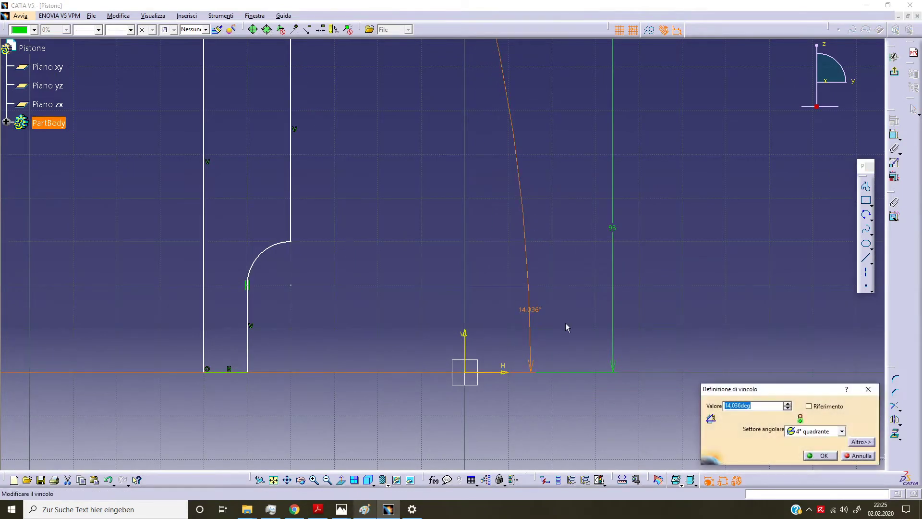
text(14)
key(Return)
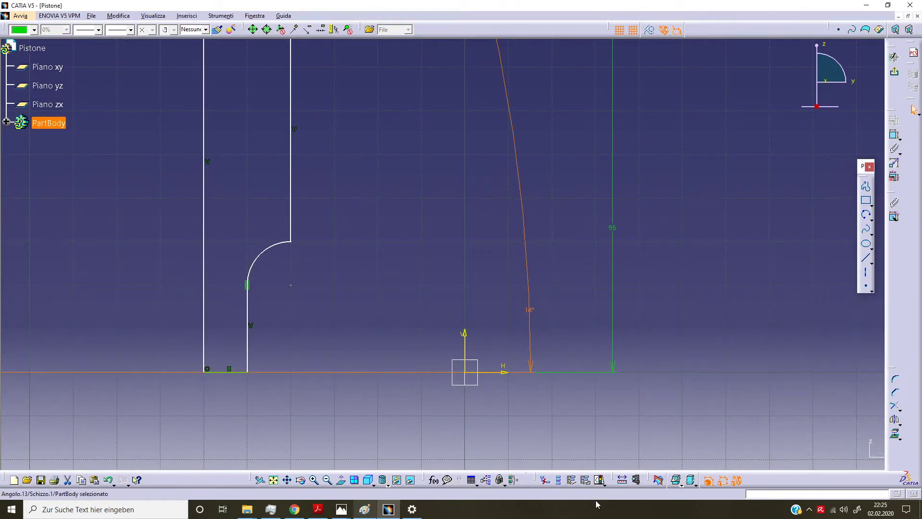
Step: Dimension the lower inner vertical line 40 from the vertical axis
scroll(443, 252, down, 2)
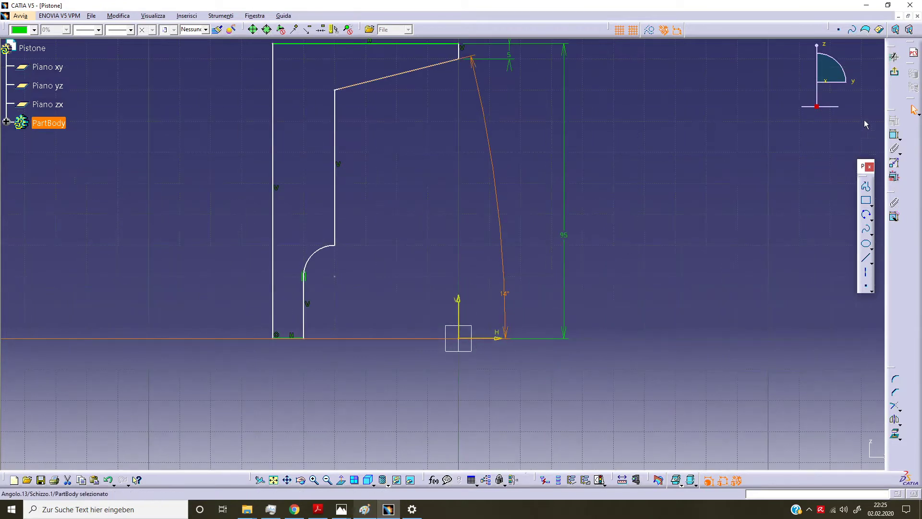
click(895, 135)
click(304, 313)
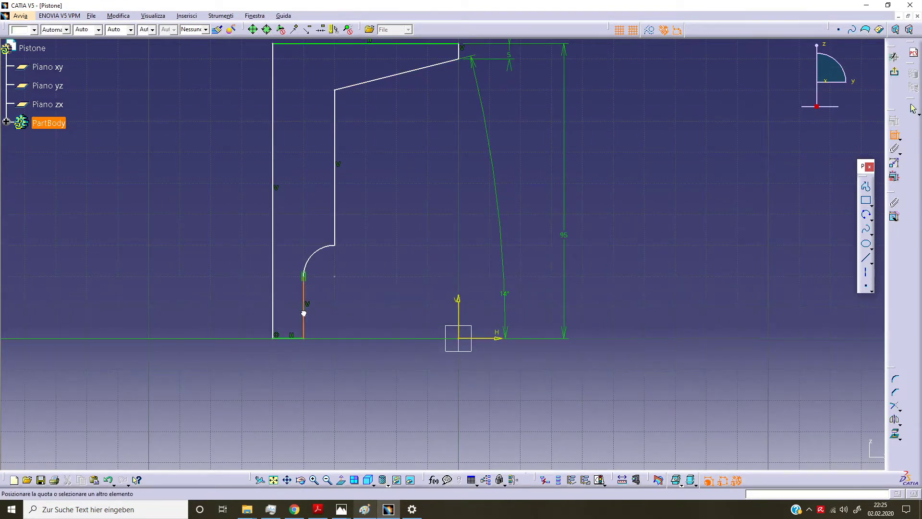
click(459, 305)
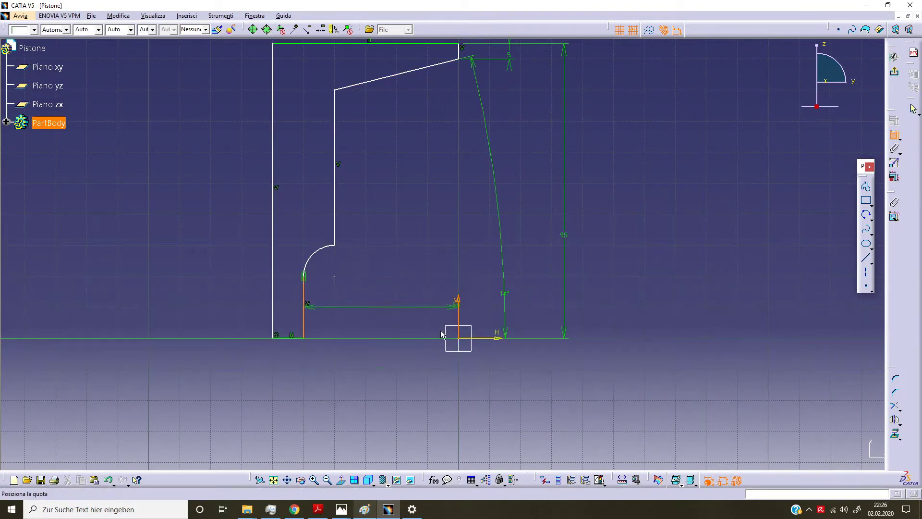
double_click(403, 380)
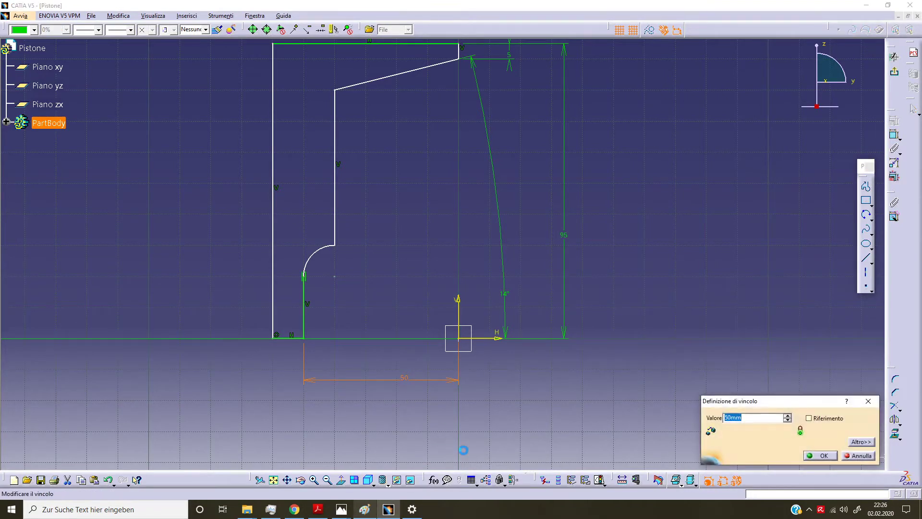
text(4)
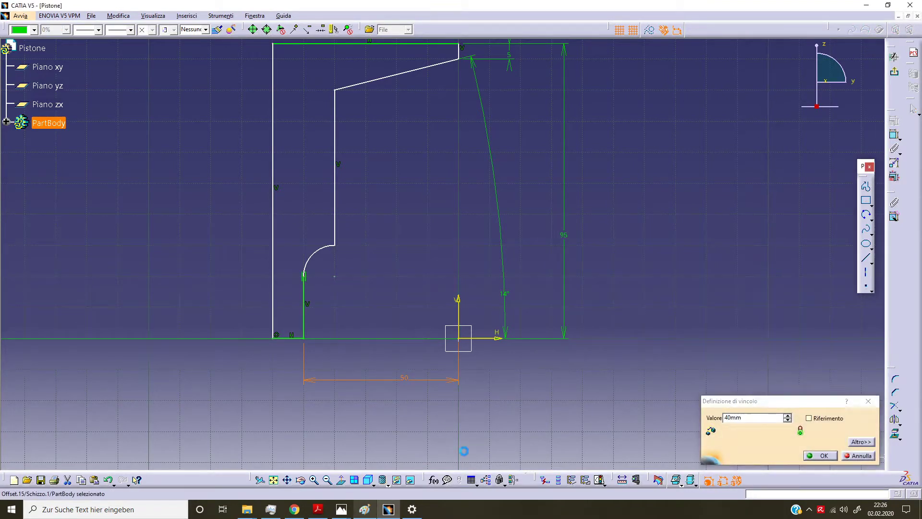
key(Return)
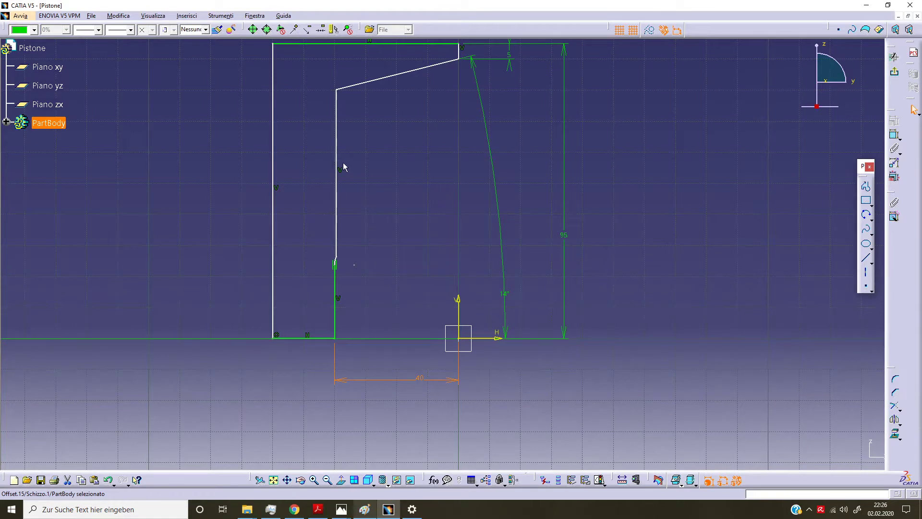
click(337, 152)
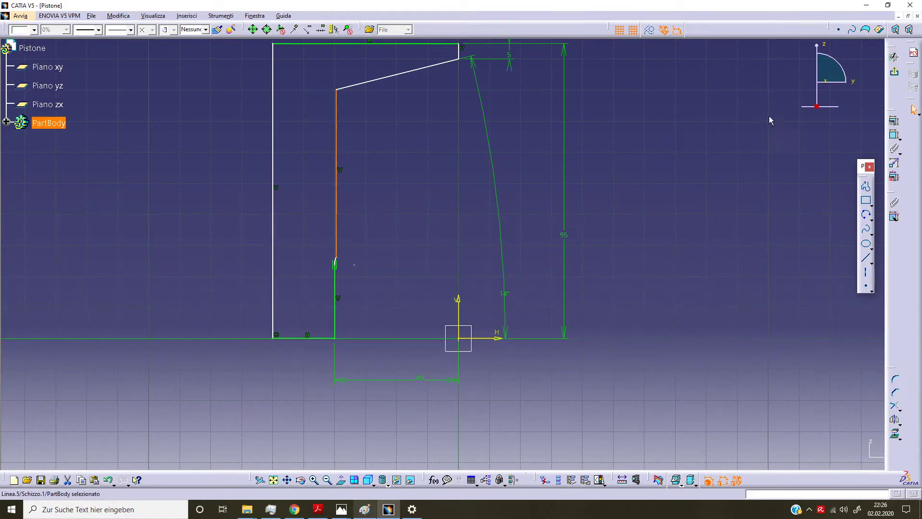
click(390, 452)
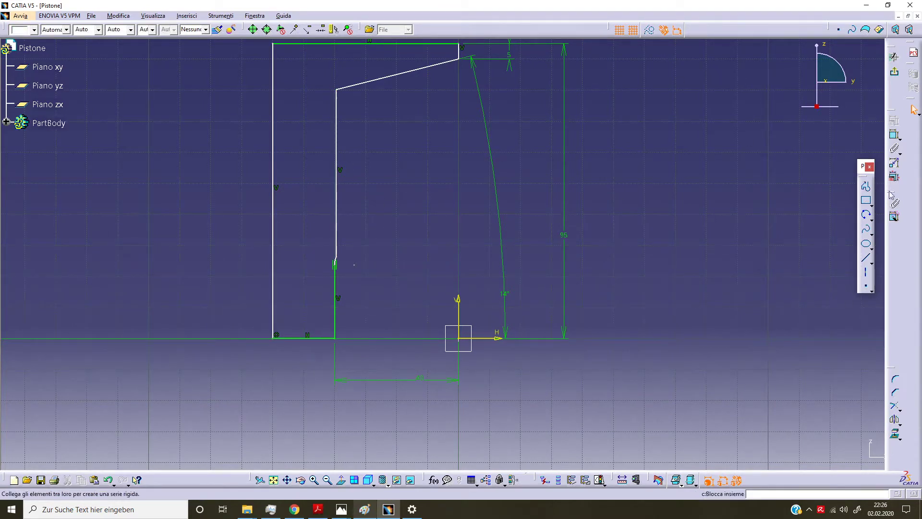
Step: Dimension the outer left line 43 from the vertical axis
click(894, 135)
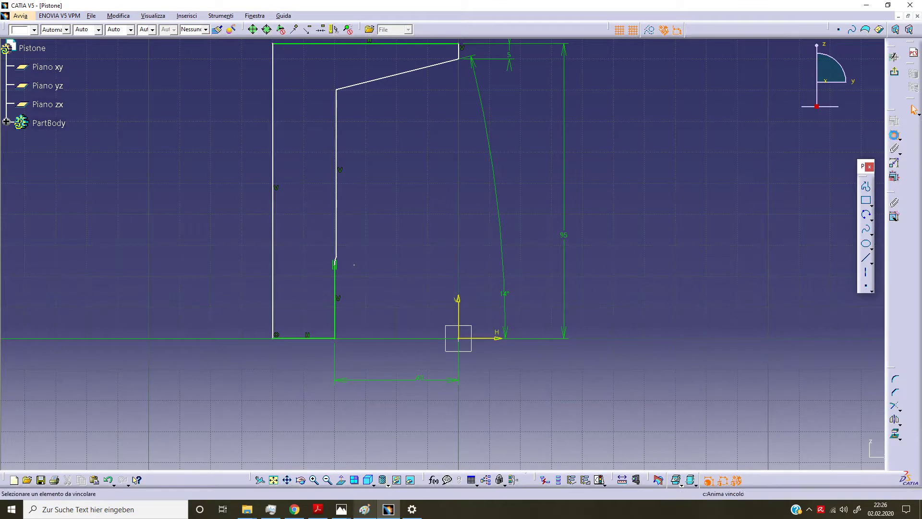
click(463, 303)
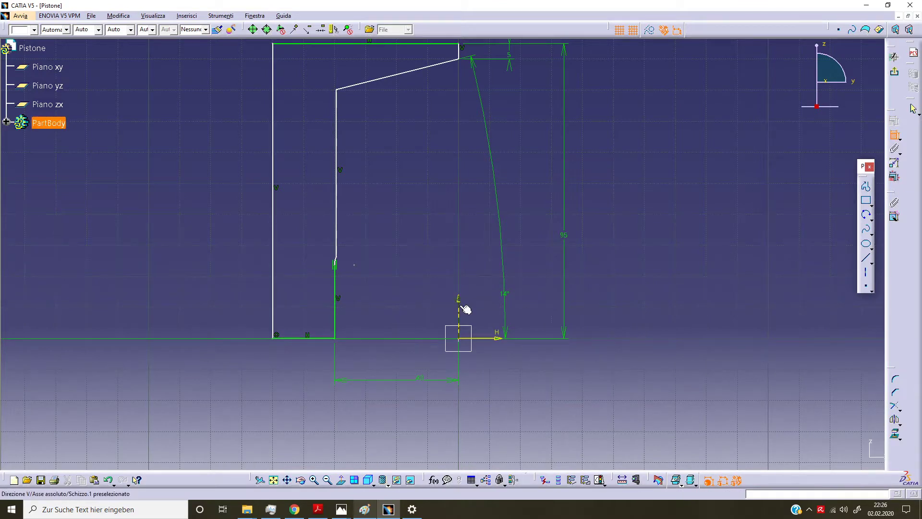
click(273, 299)
double_click(378, 414)
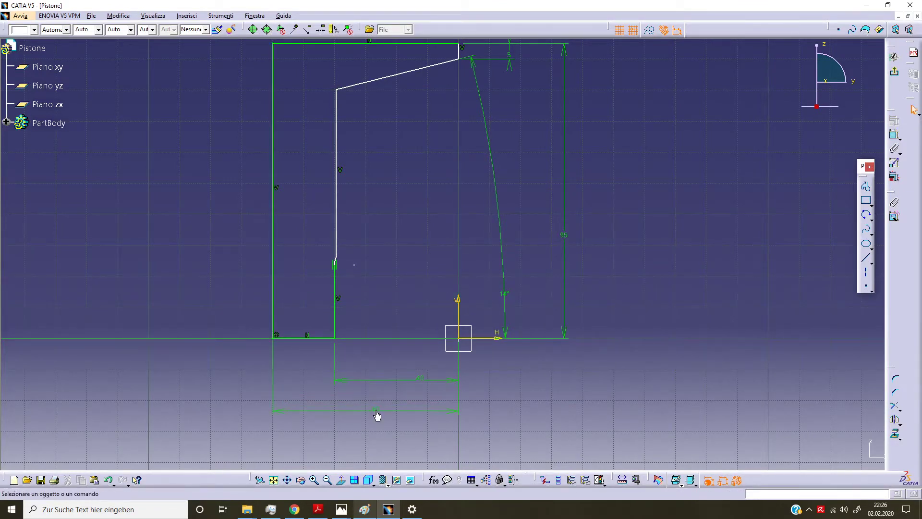
text(43)
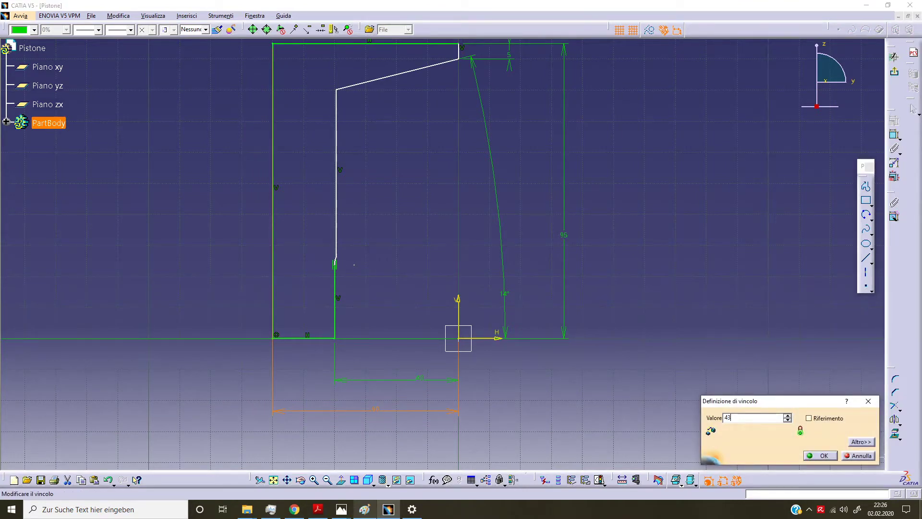
key(Return)
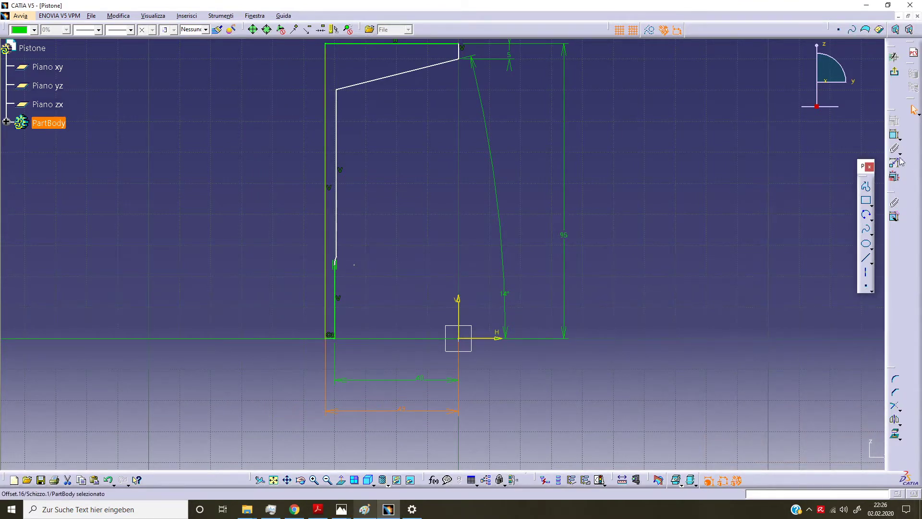
Step: Set the wall thickness between the inner and outer vertical lines to 8
click(895, 135)
click(339, 208)
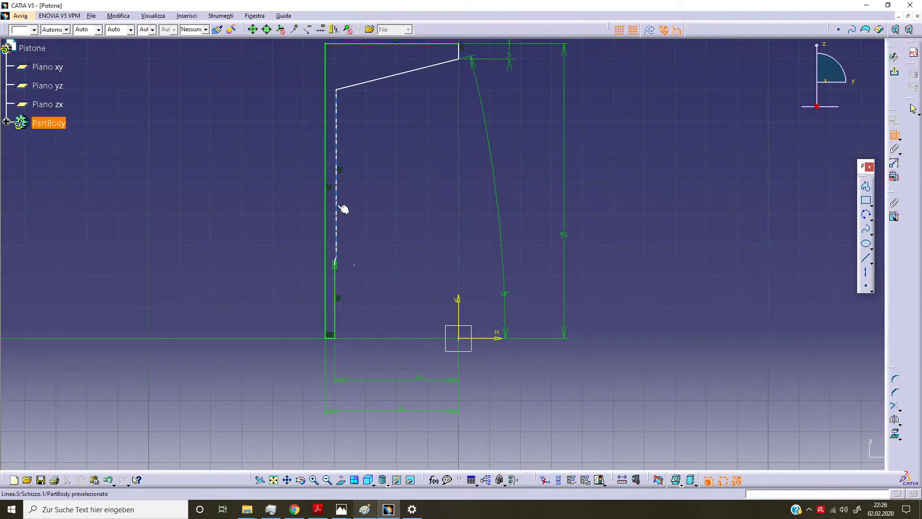
click(324, 203)
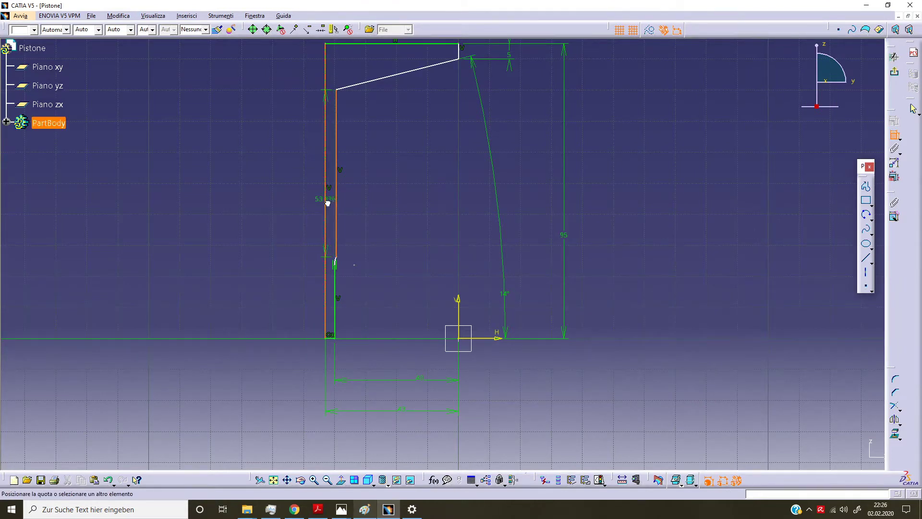
click(355, 214)
click(356, 213)
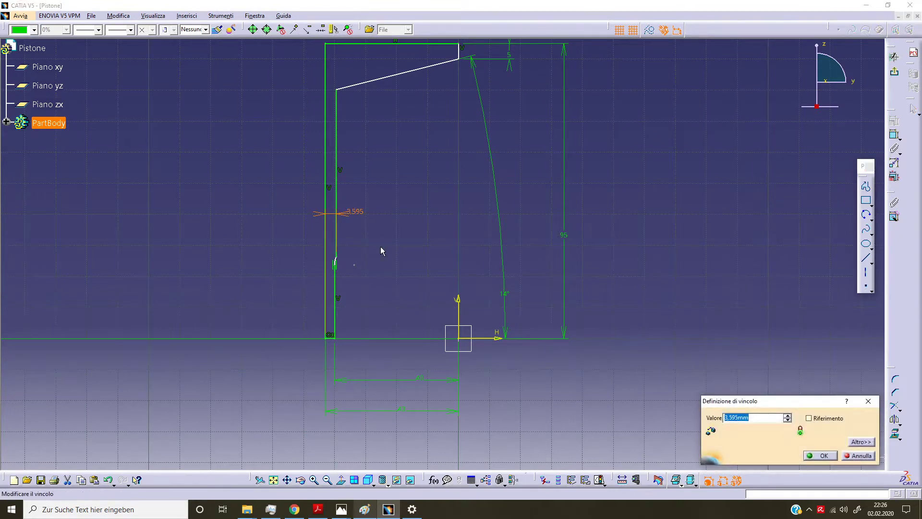
text(8)
key(Return)
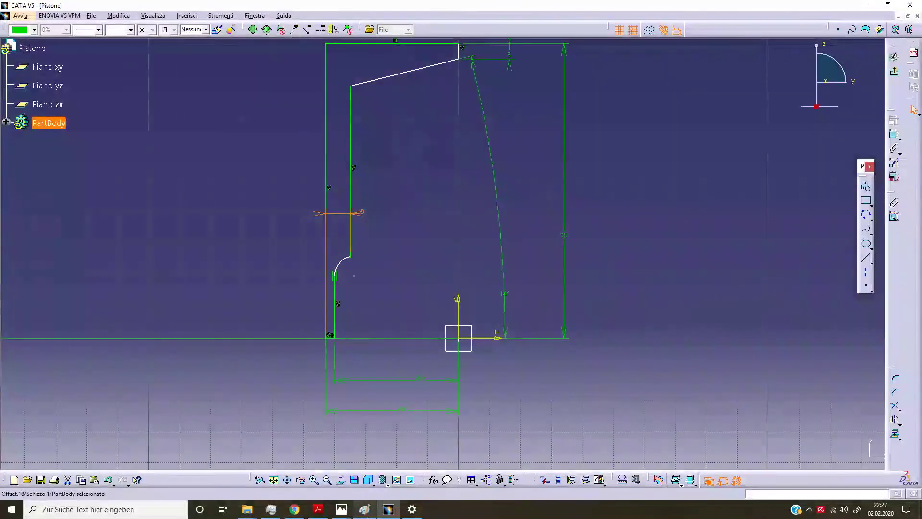
Step: Dimension the inner arc's end point 52 above the horizontal axis
click(356, 261)
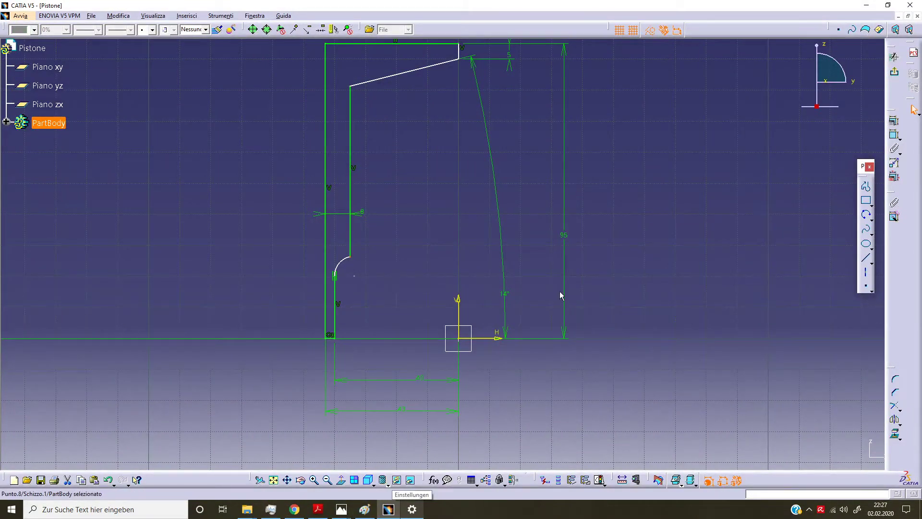
click(894, 135)
click(499, 339)
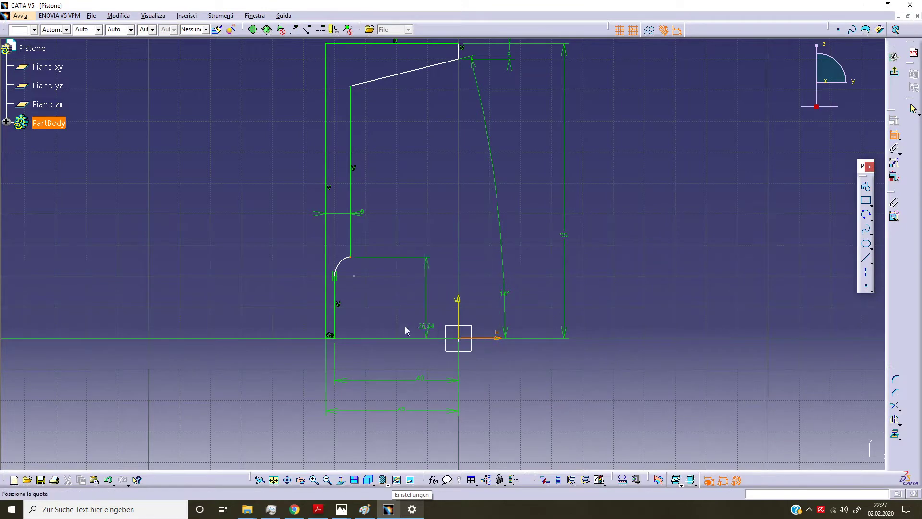
double_click(394, 308)
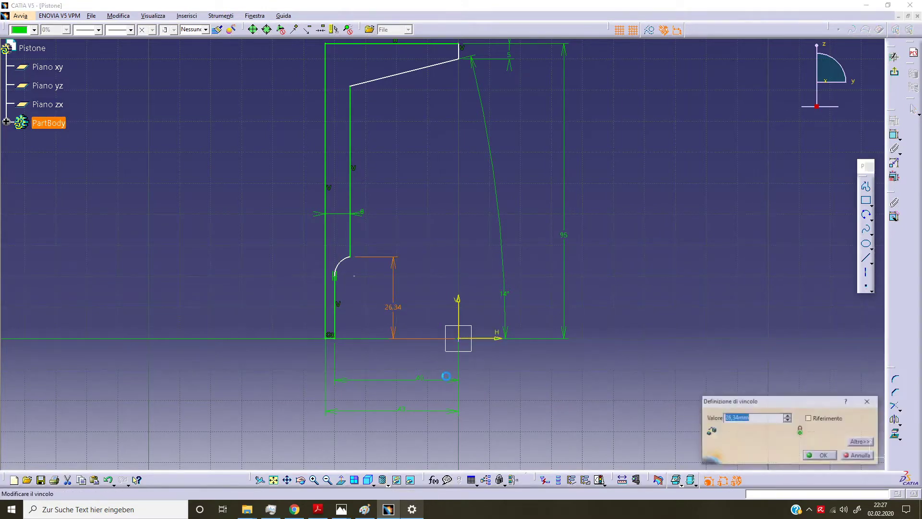
text(52)
key(Return)
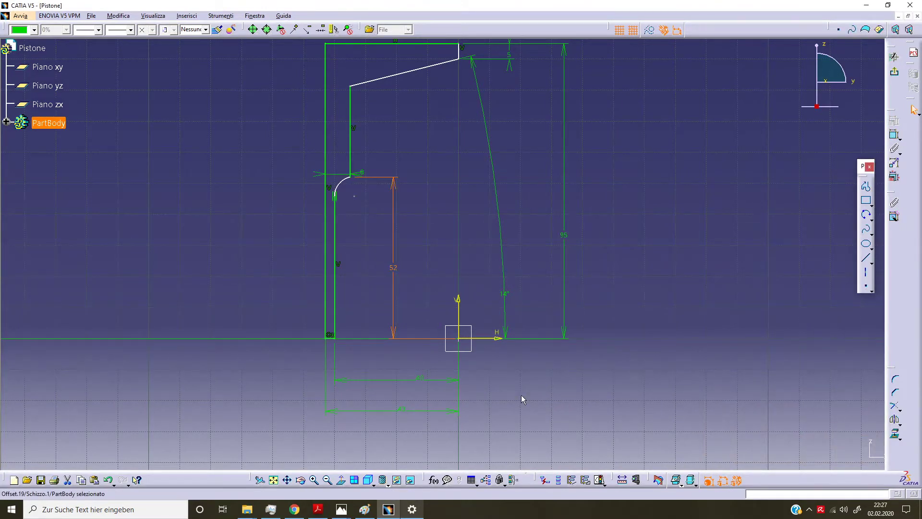
click(367, 248)
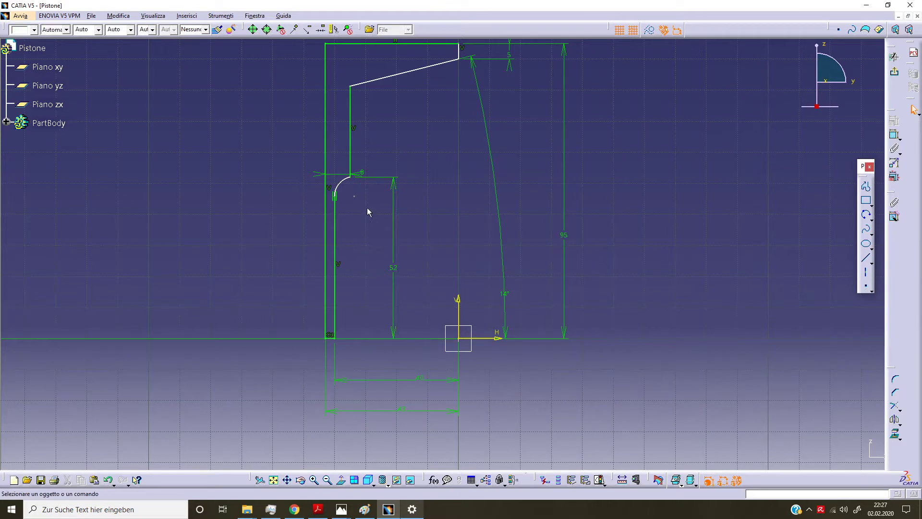
Step: Give the small inner arc a radius of 5 and move its label right
click(347, 185)
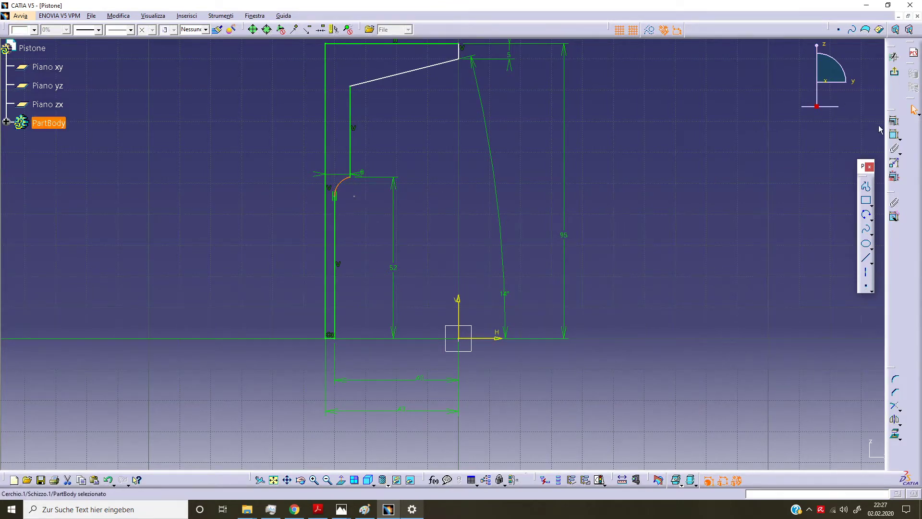
click(894, 135)
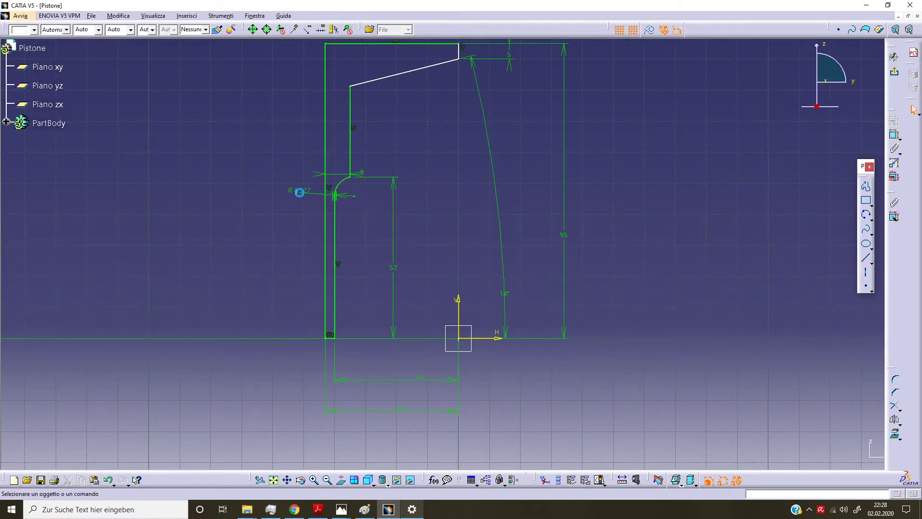
double_click(300, 191)
text(5)
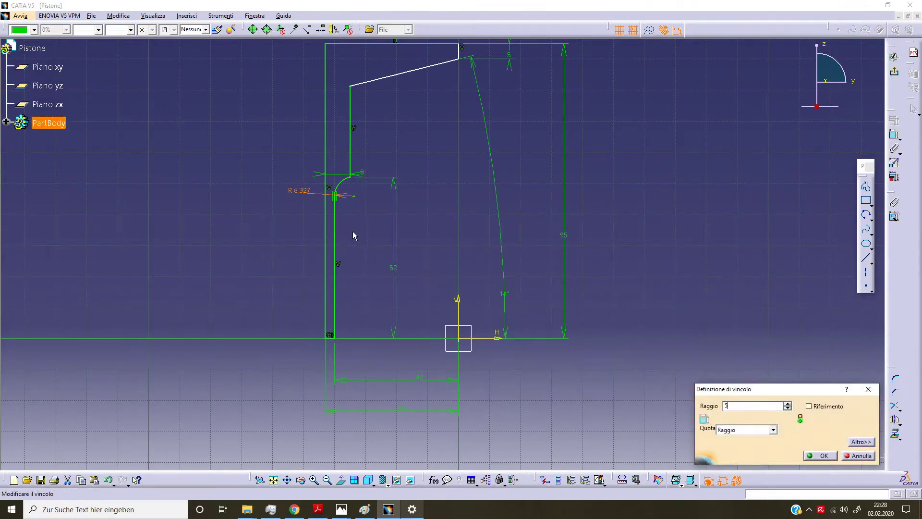
key(Return)
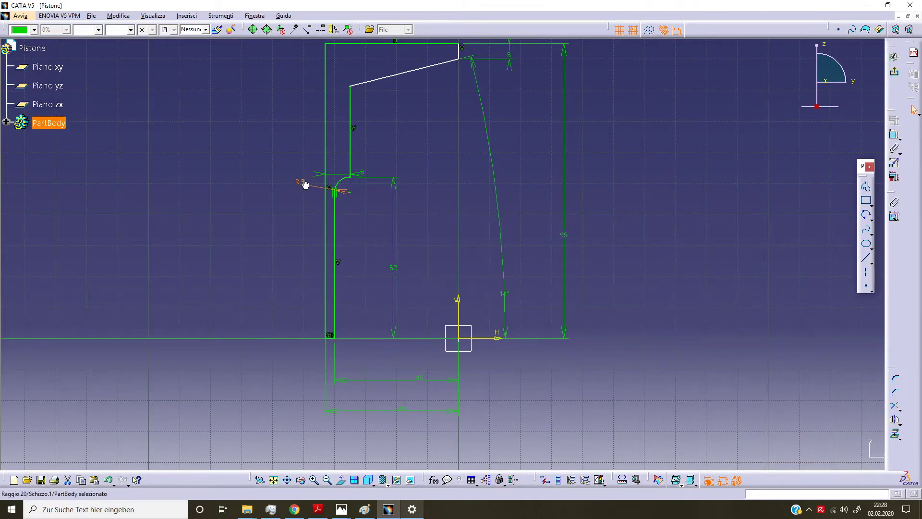
drag(304, 183, 355, 193)
Step: Make the short top-right vertical line coincident with the vertical axis
click(254, 316)
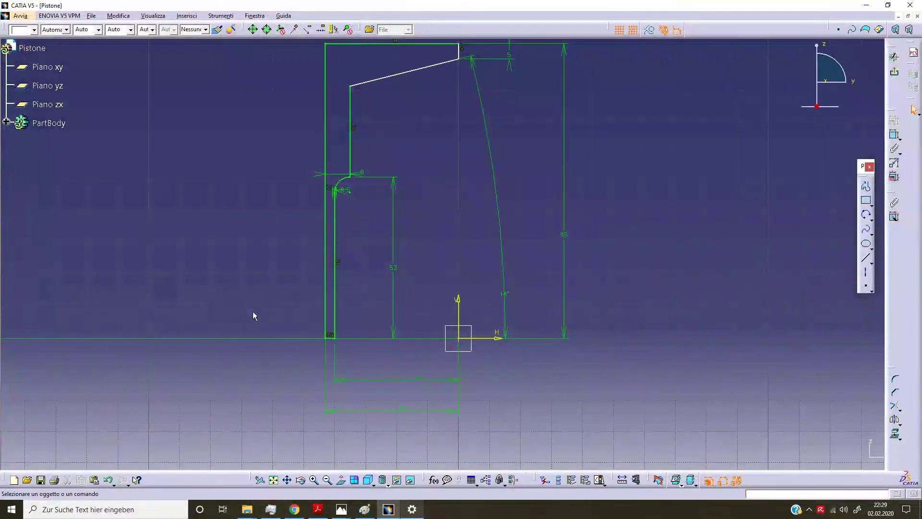
click(459, 52)
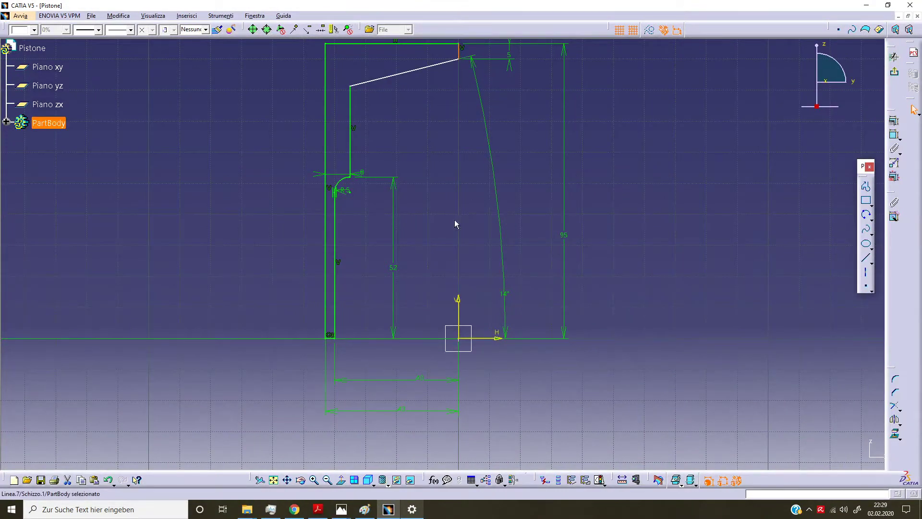
ctrl+click(459, 306)
click(894, 121)
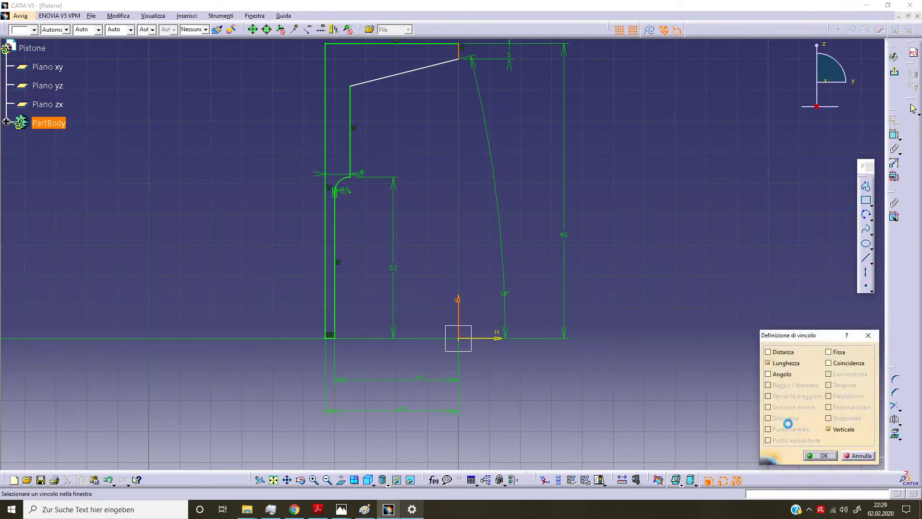
click(847, 364)
click(823, 455)
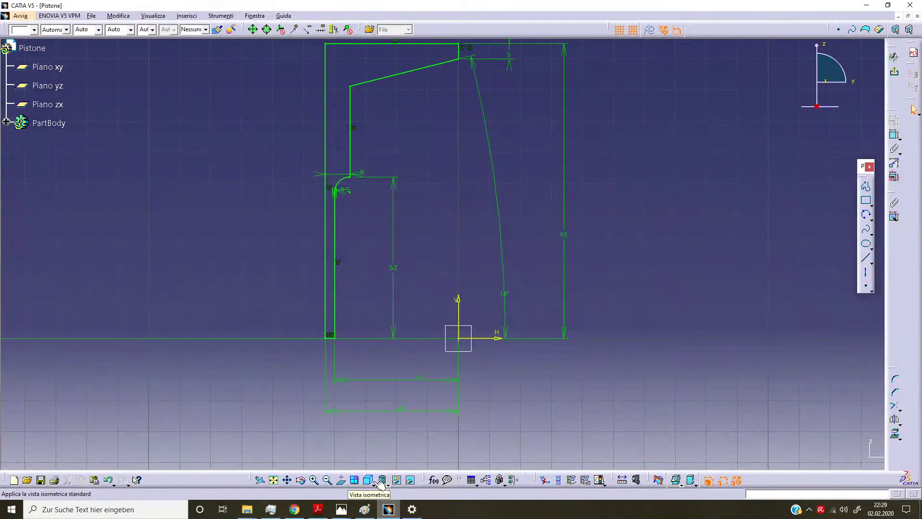
Step: Round the corner between the sloped top line and inner vertical line with radius 10
click(891, 382)
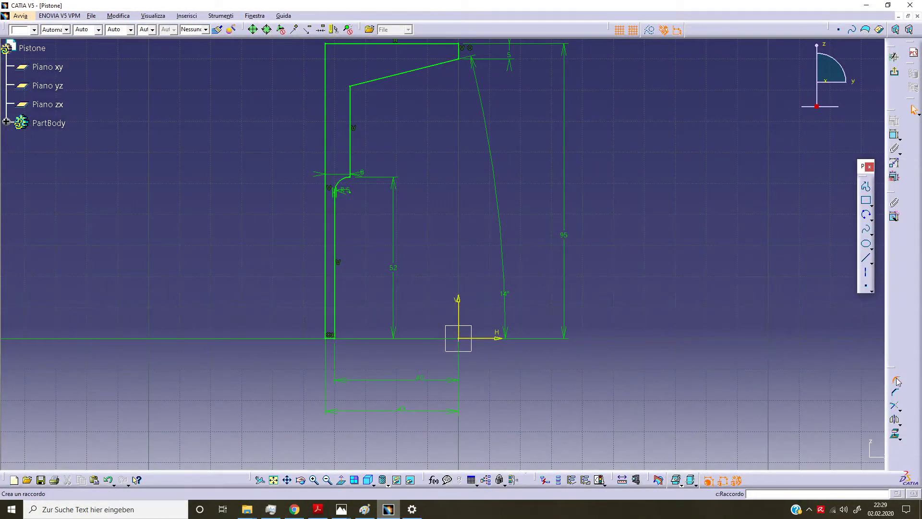
click(897, 382)
click(379, 85)
click(351, 96)
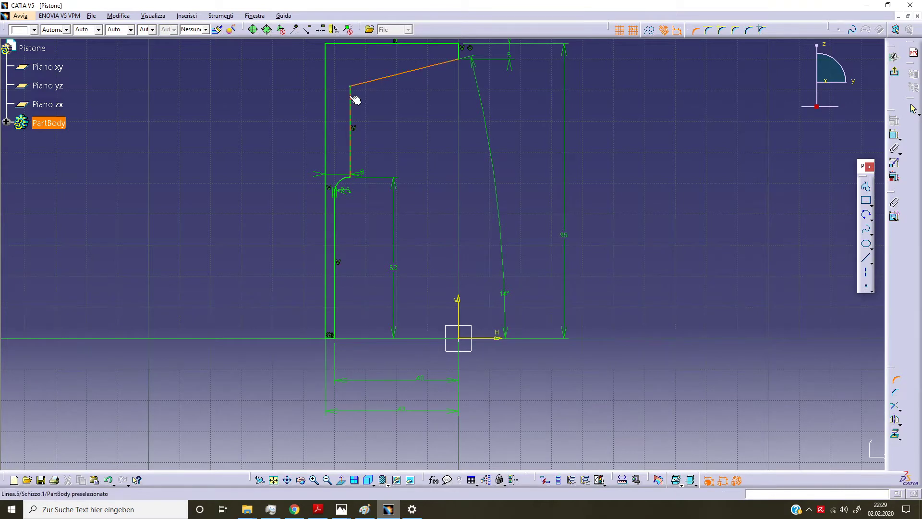
click(364, 99)
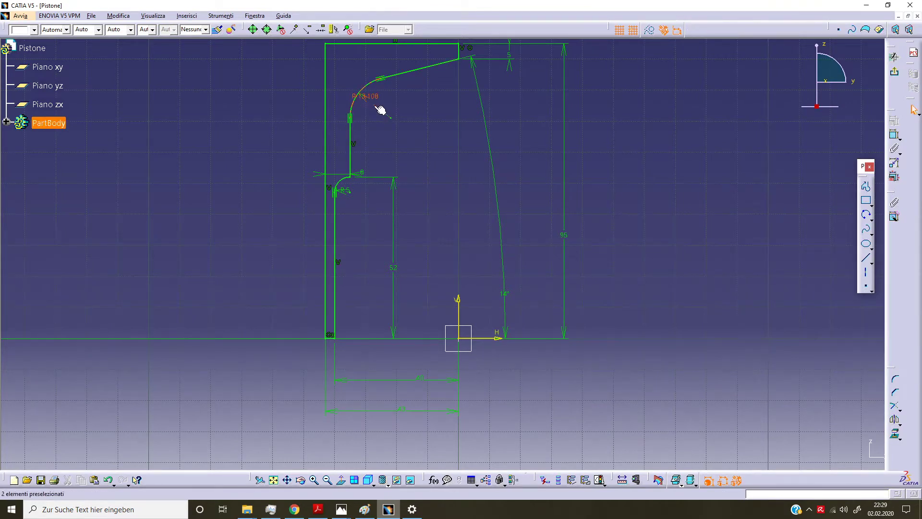
double_click(377, 103)
text(10)
key(Return)
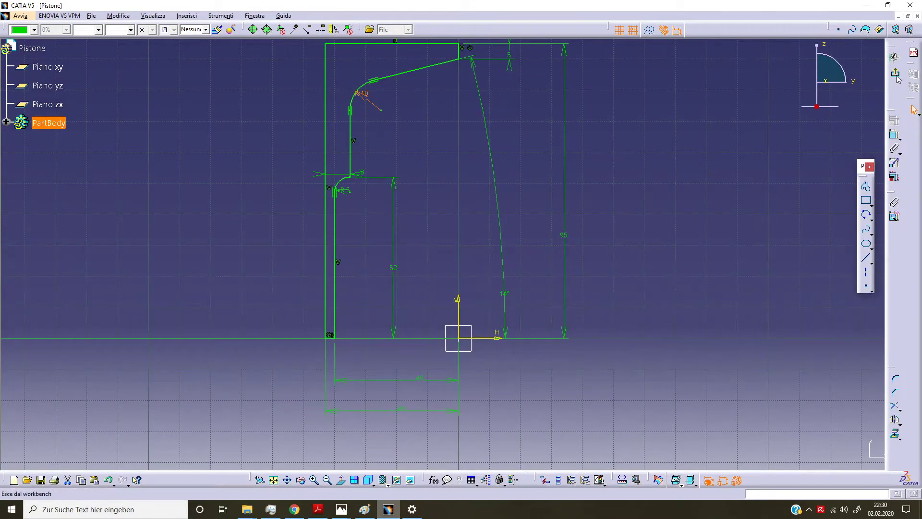
Step: Revolve the sketch as a shaft about the Z axis, 90° first and second angles
click(894, 57)
click(876, 174)
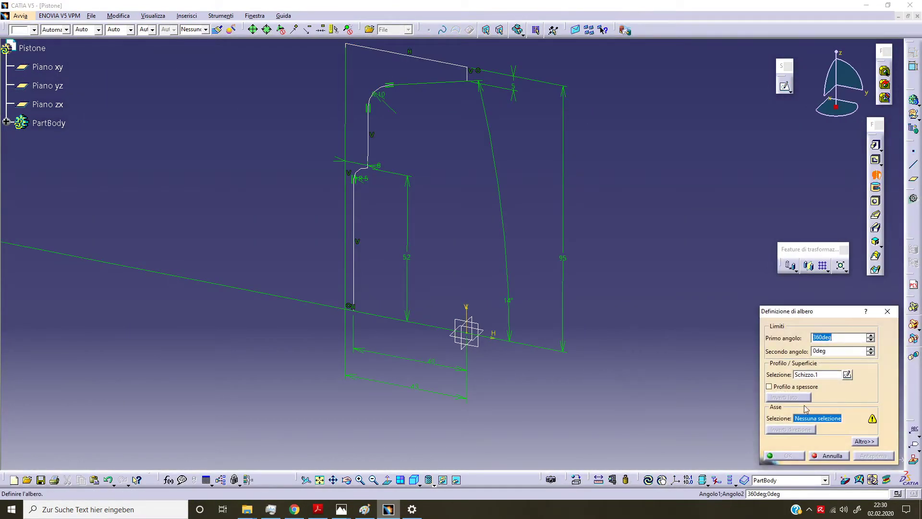
right_click(830, 421)
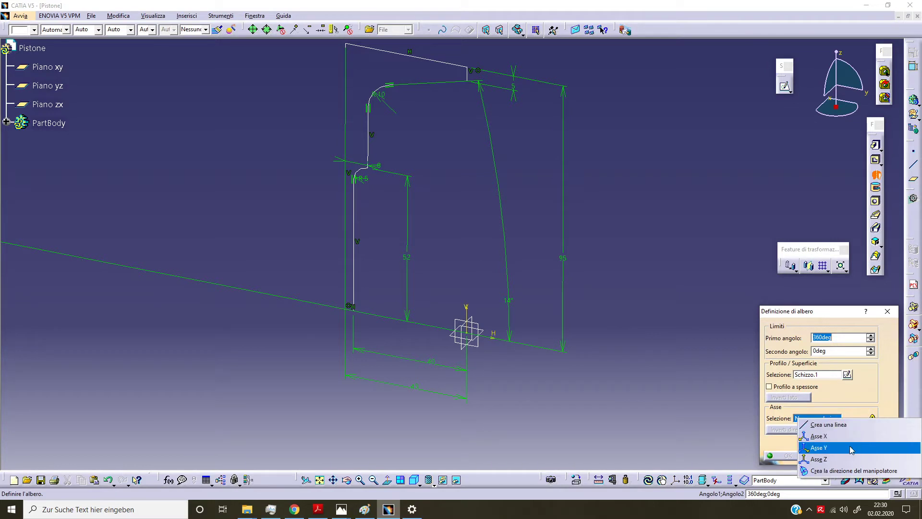
click(855, 458)
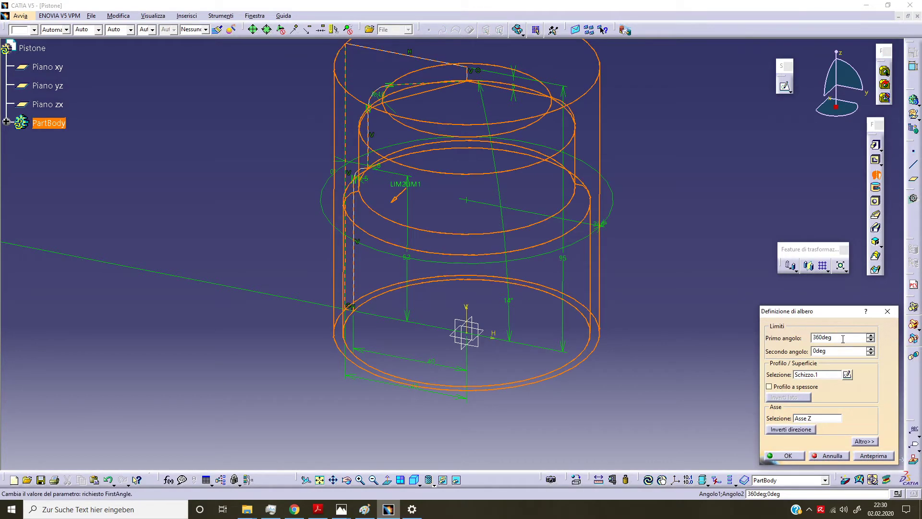
text(90)
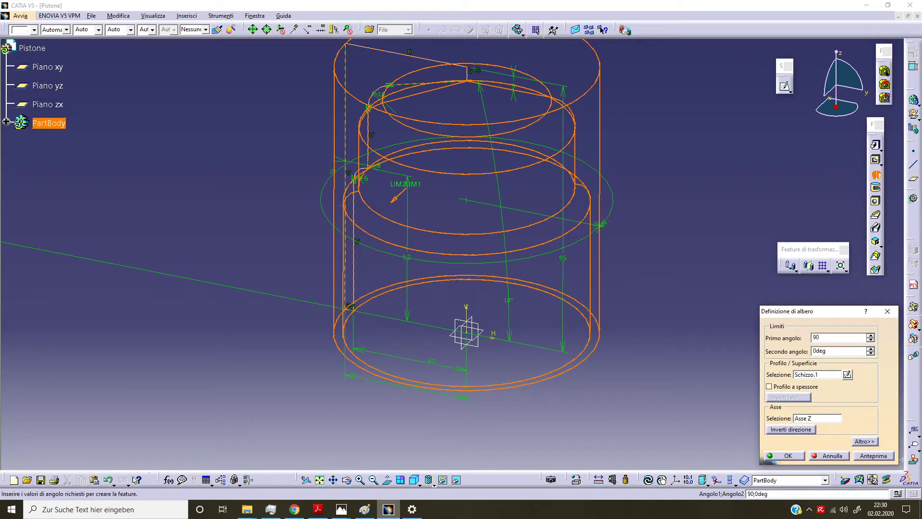
key(Tab)
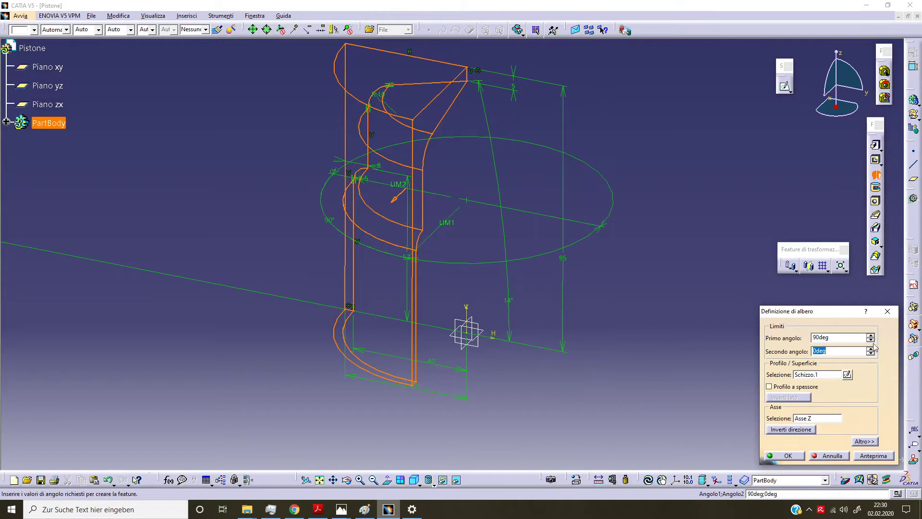
text(90)
click(874, 458)
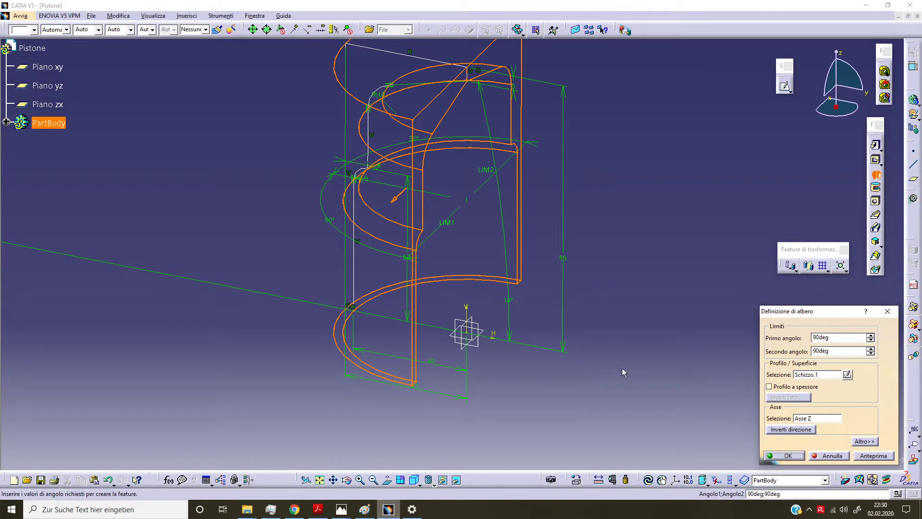
click(793, 454)
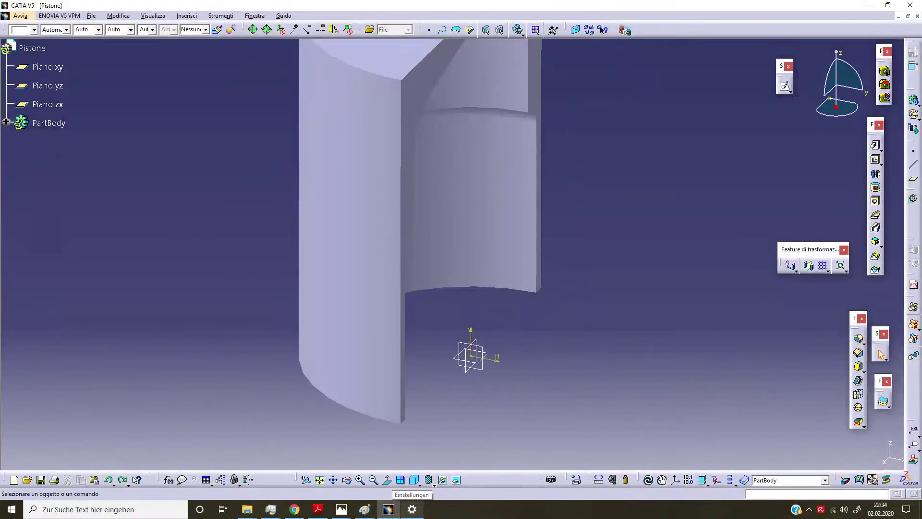
Step: Start a new yz-plane sketch and draw a horizontal construction axis
click(61, 86)
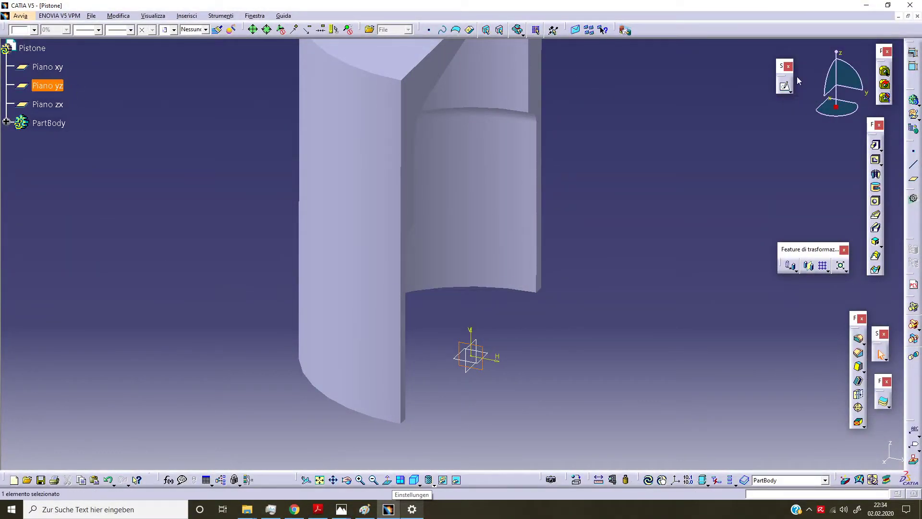
click(786, 86)
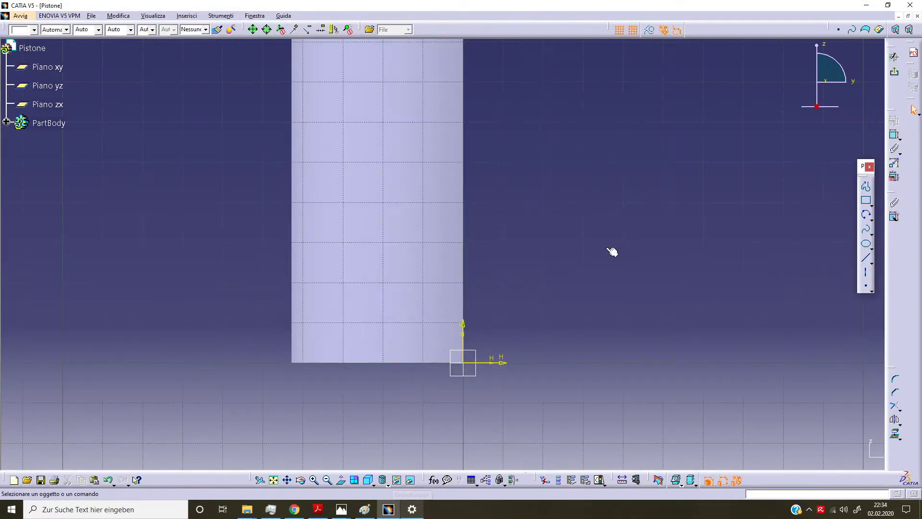
click(866, 273)
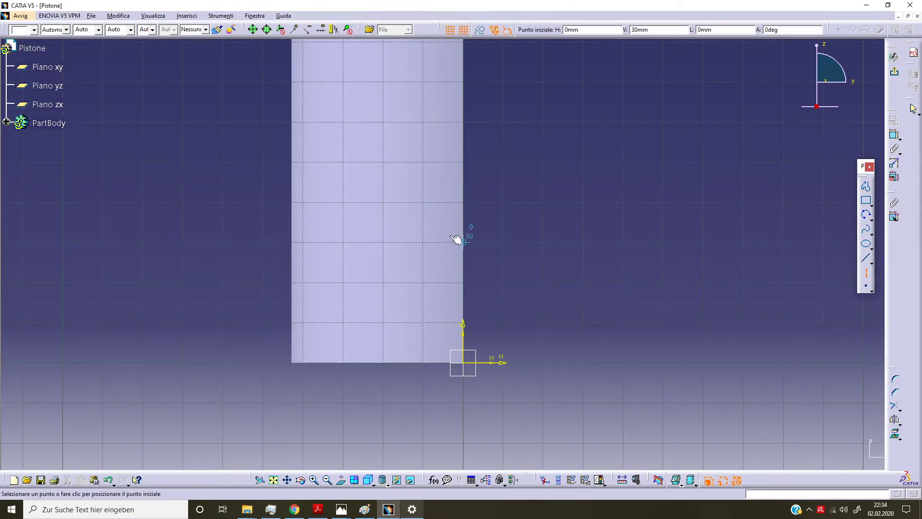
click(389, 205)
click(223, 203)
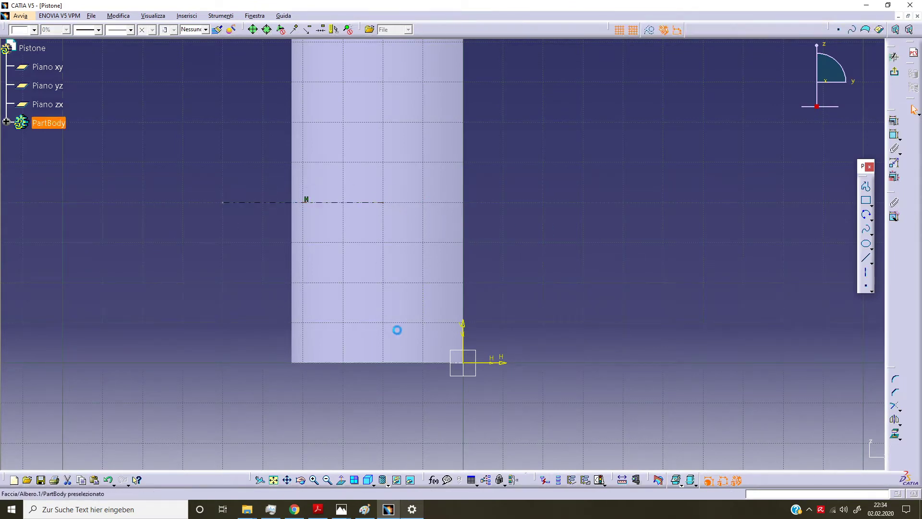
Step: Dimension the axis 41 mm above the horizontal reference
click(894, 134)
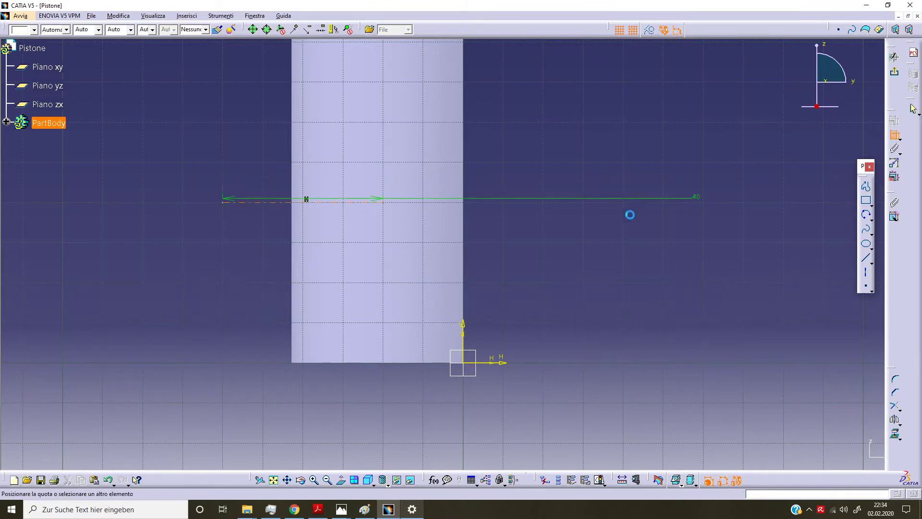
click(627, 204)
click(509, 361)
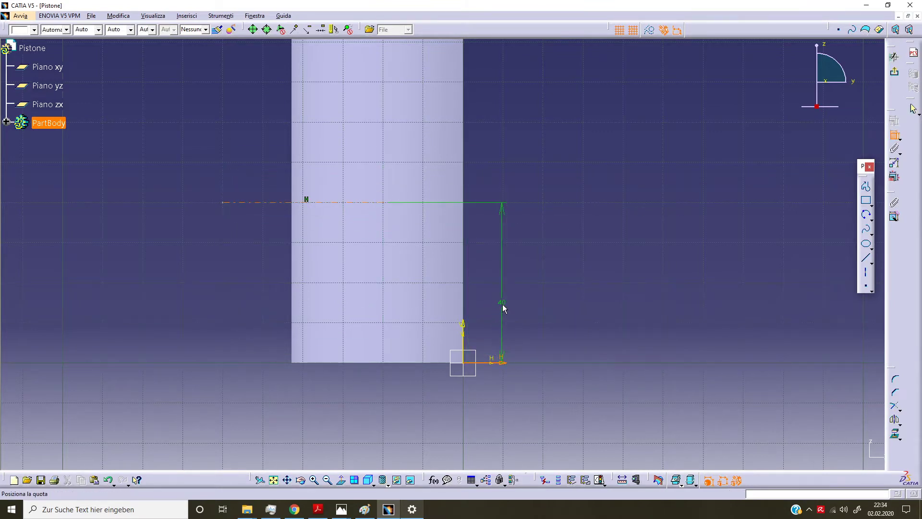
click(503, 309)
double_click(502, 302)
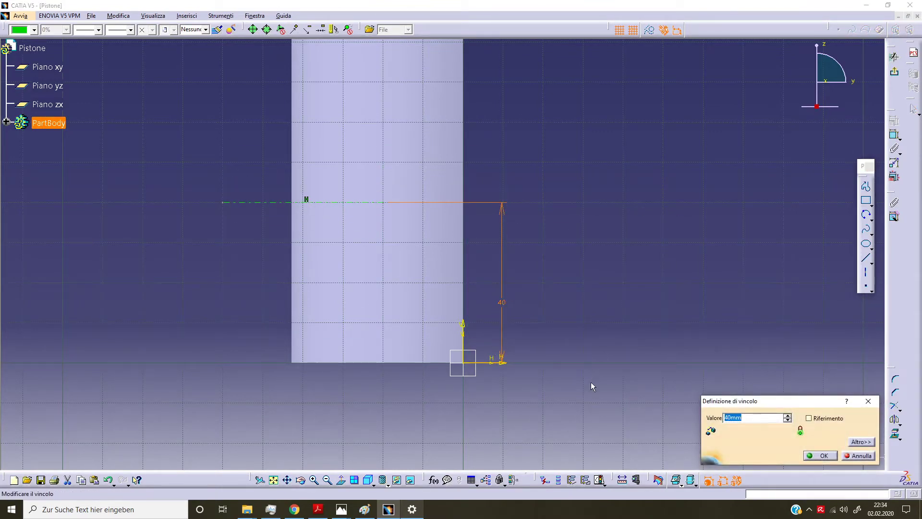
text(41)
key(Return)
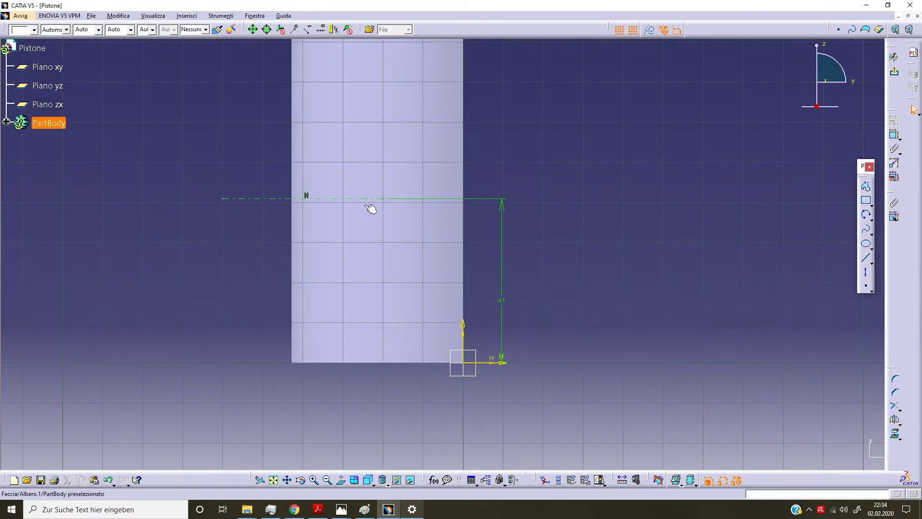
Step: Add a vertical-edge dimension, changing it from 20 to 12 mm
click(383, 198)
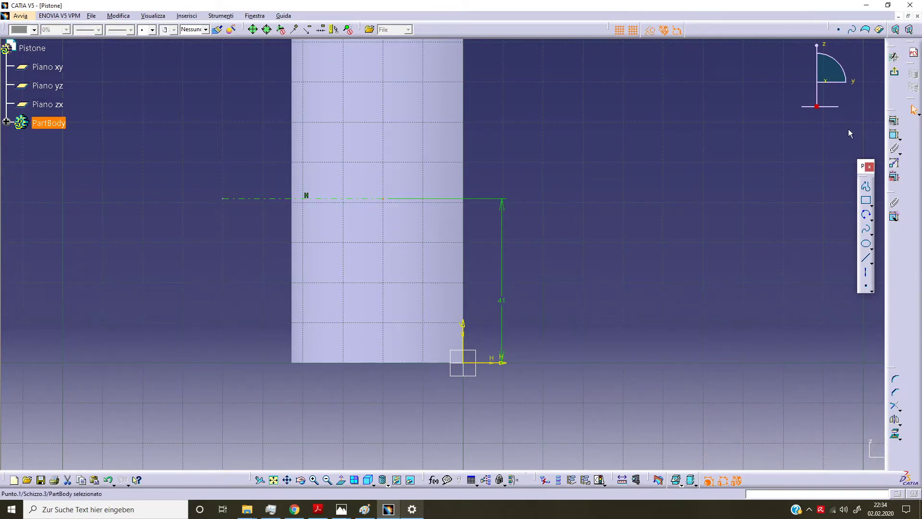
click(894, 135)
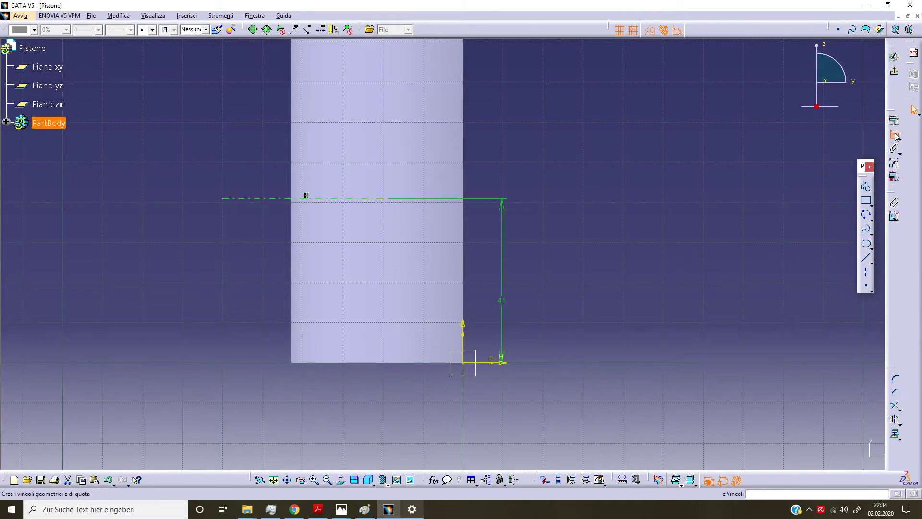
click(463, 330)
click(485, 284)
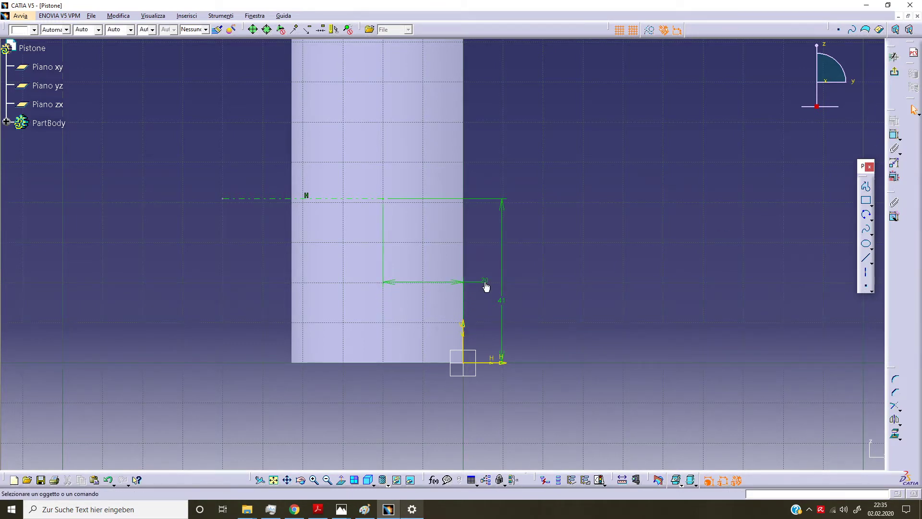
double_click(485, 284)
text(12)
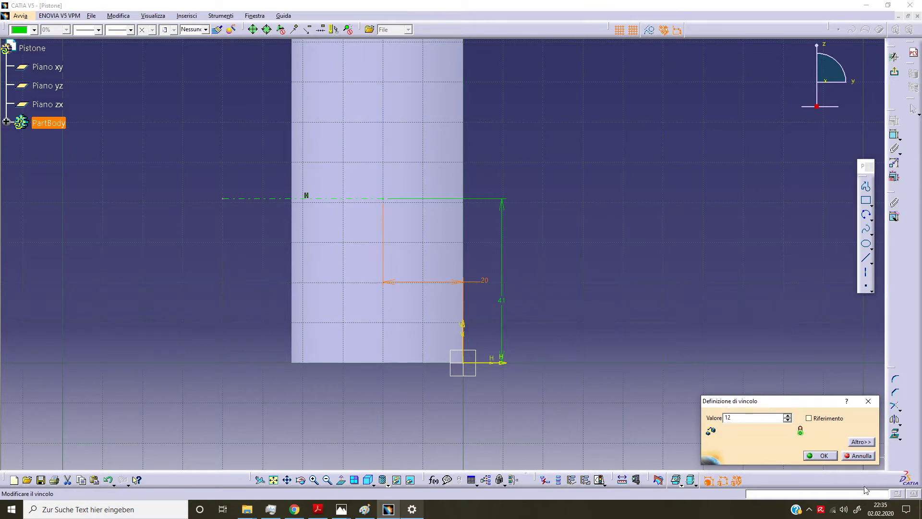
key(Return)
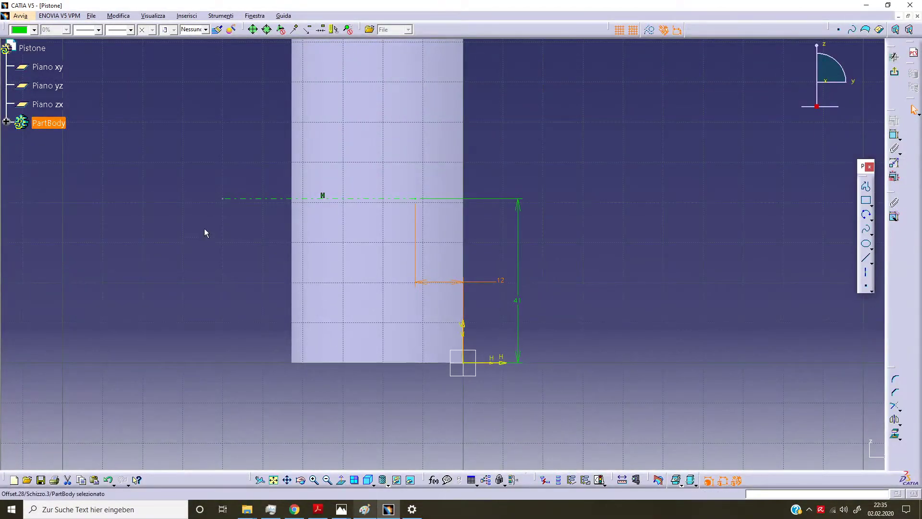
Step: Offset the body outline edges into the sketch and adjust the offset distance
click(223, 198)
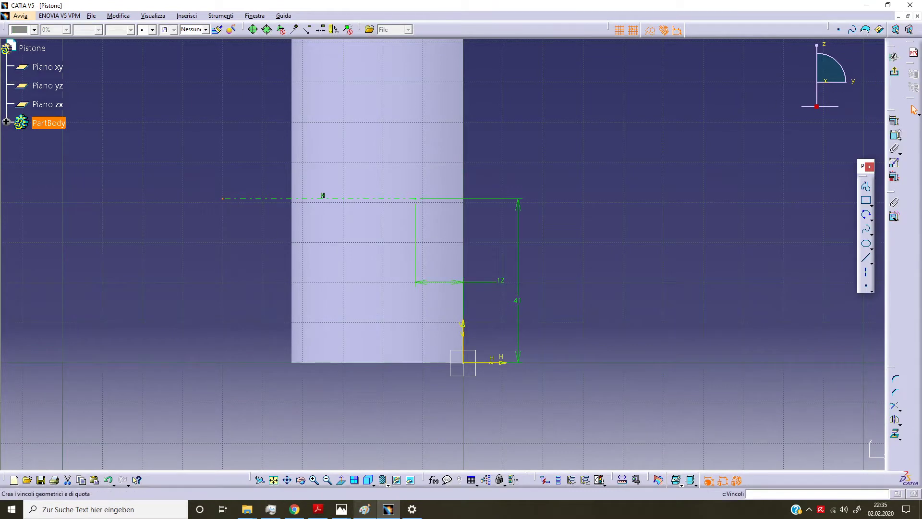
click(896, 137)
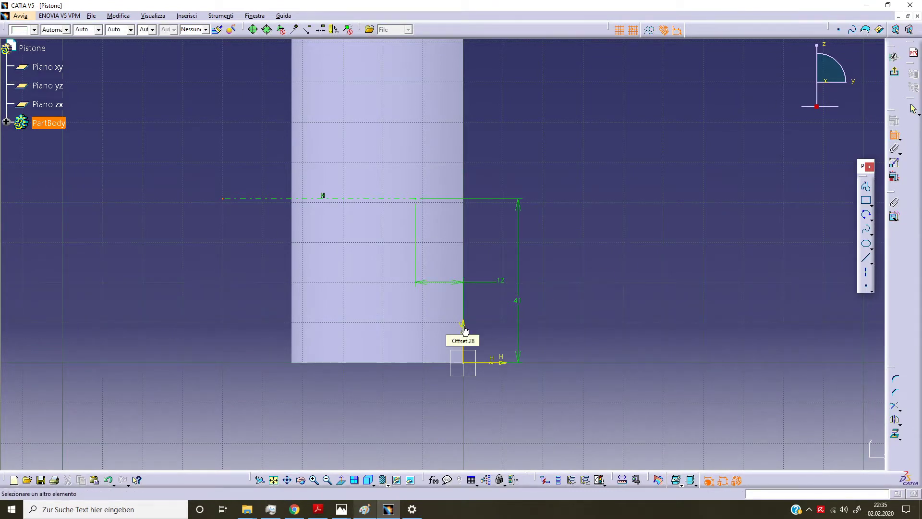
click(411, 413)
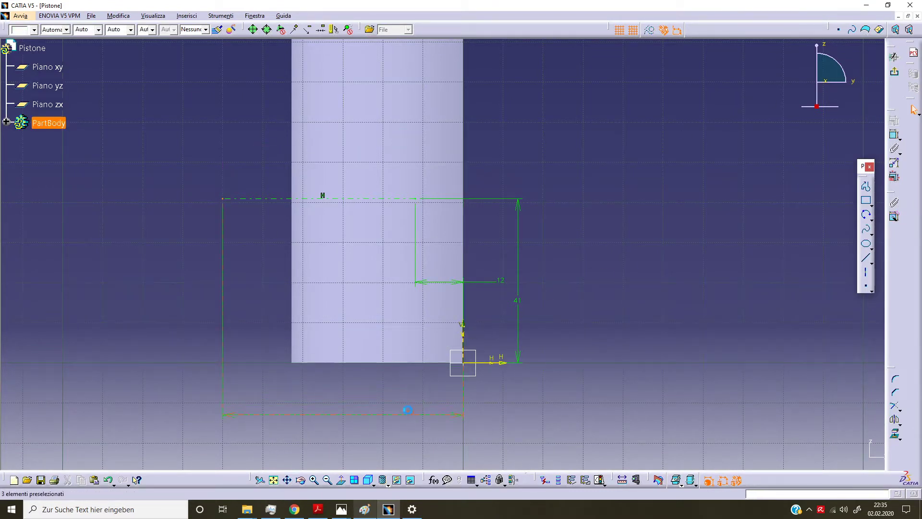
double_click(413, 412)
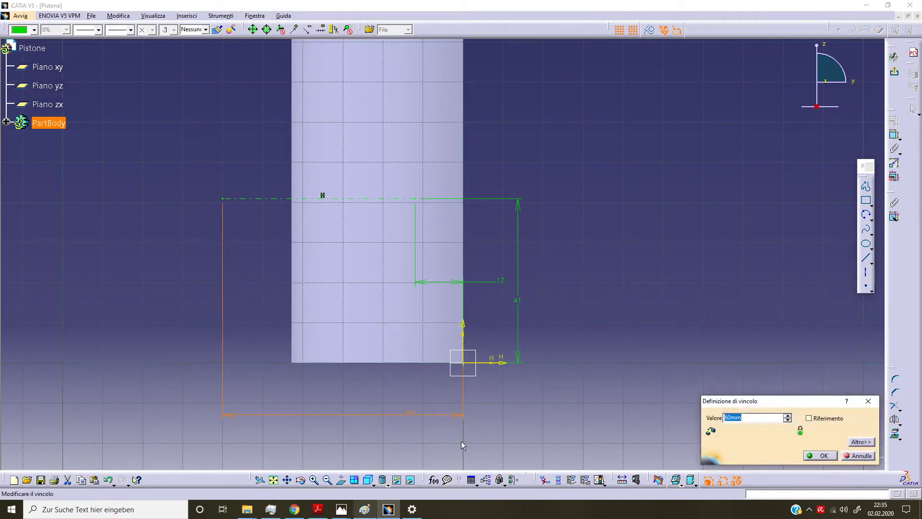
key(Return)
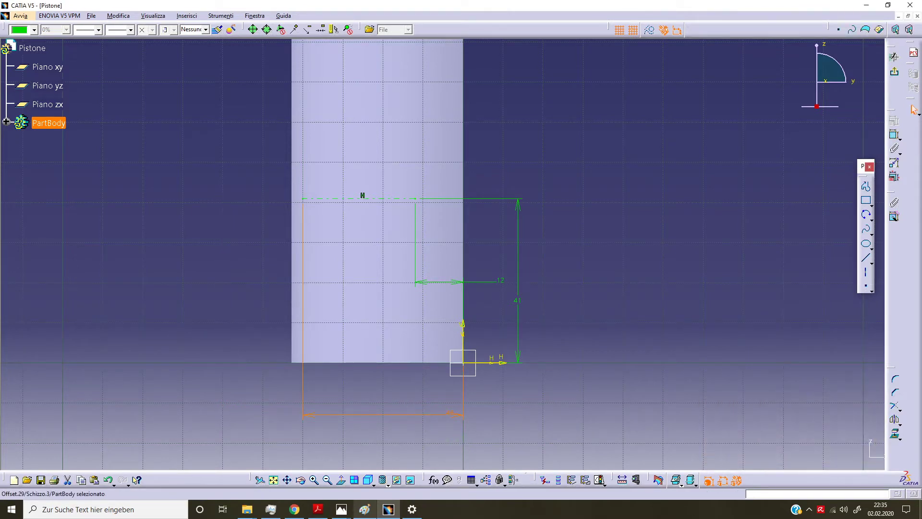
click(223, 325)
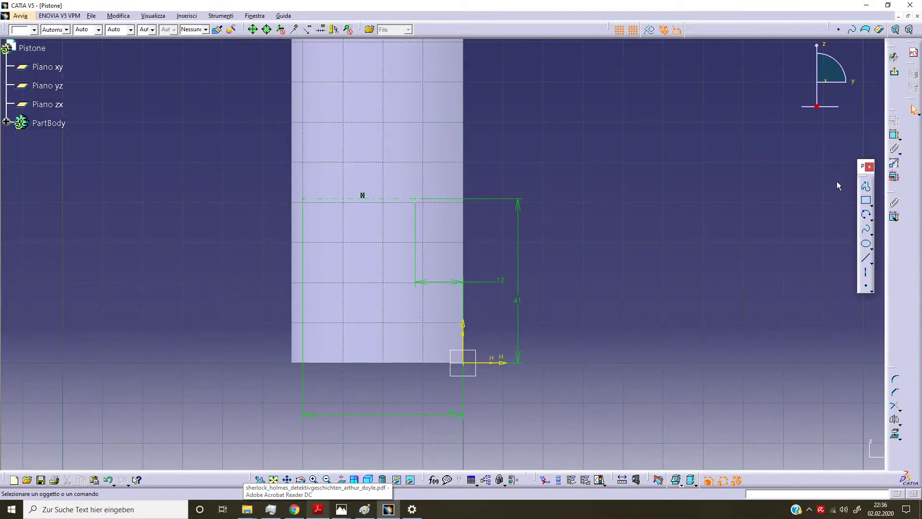
click(866, 187)
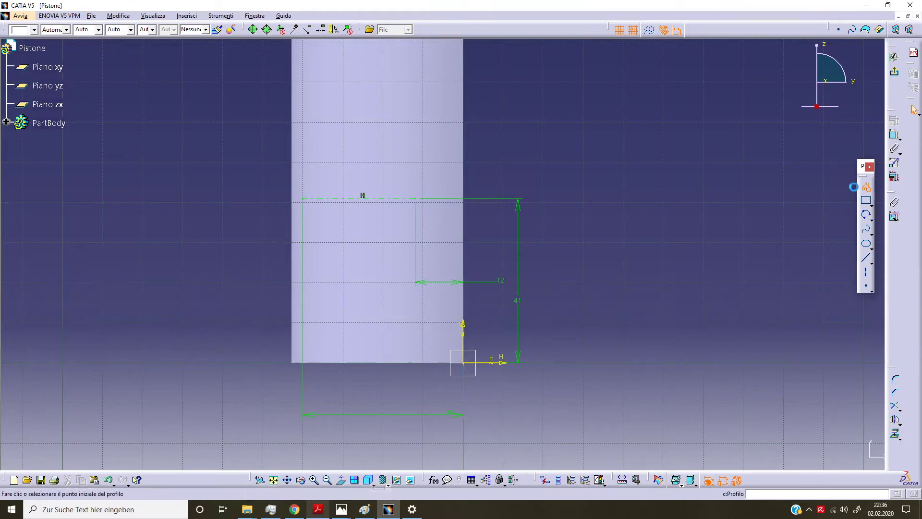
Step: Draw a closed trapezoid with a slanted top edge above the axis and select its bottom line
click(304, 162)
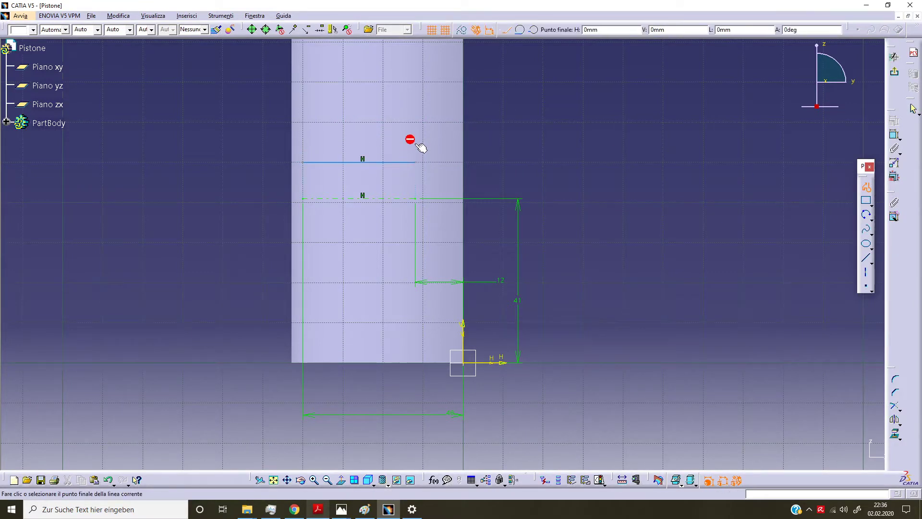
click(415, 163)
click(405, 135)
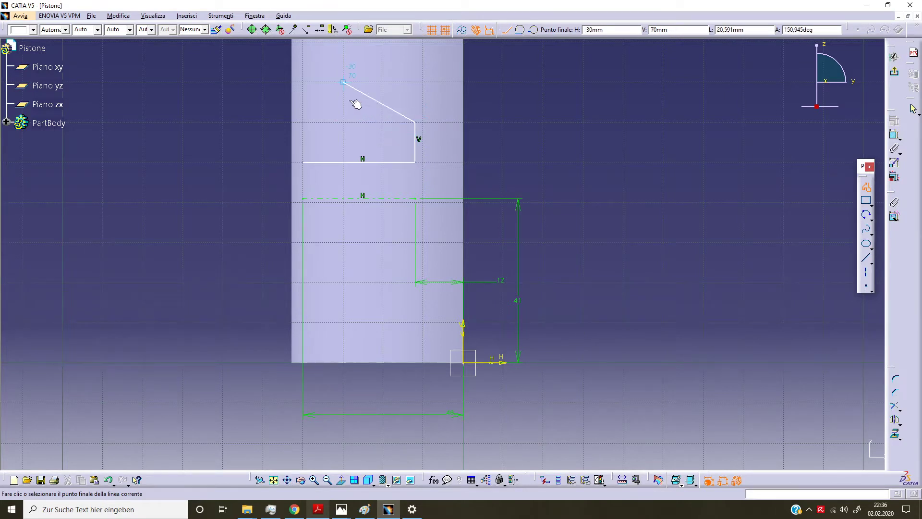
click(318, 87)
click(305, 161)
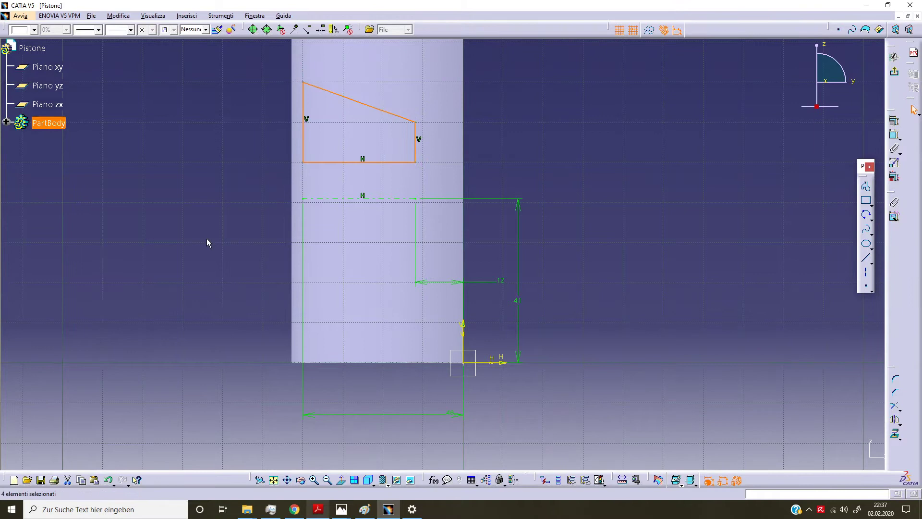
click(192, 288)
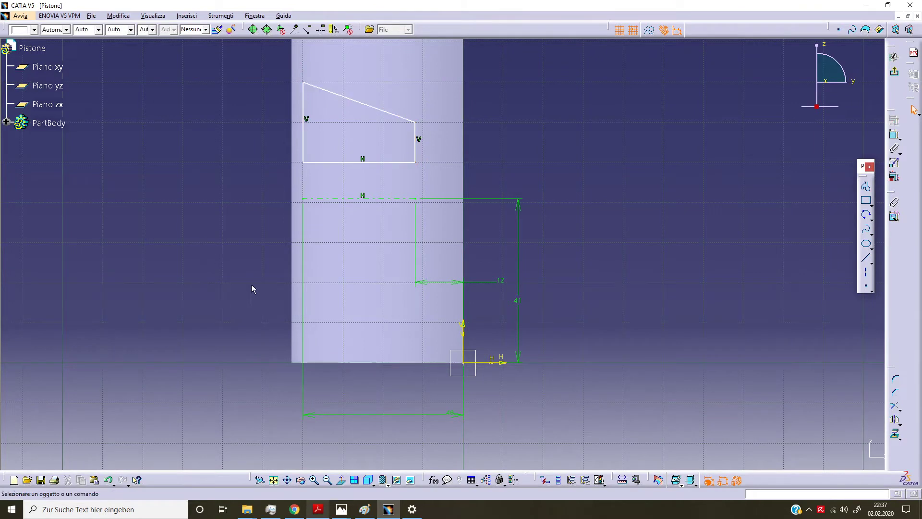
click(406, 163)
Step: Dimension the trapezoid's bottom edge 10 mm above the lower horizontal line
click(894, 135)
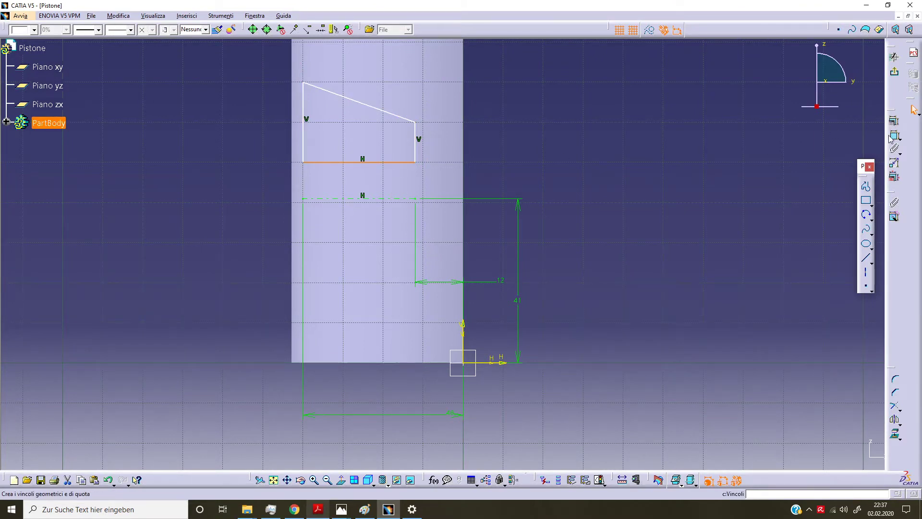
click(404, 199)
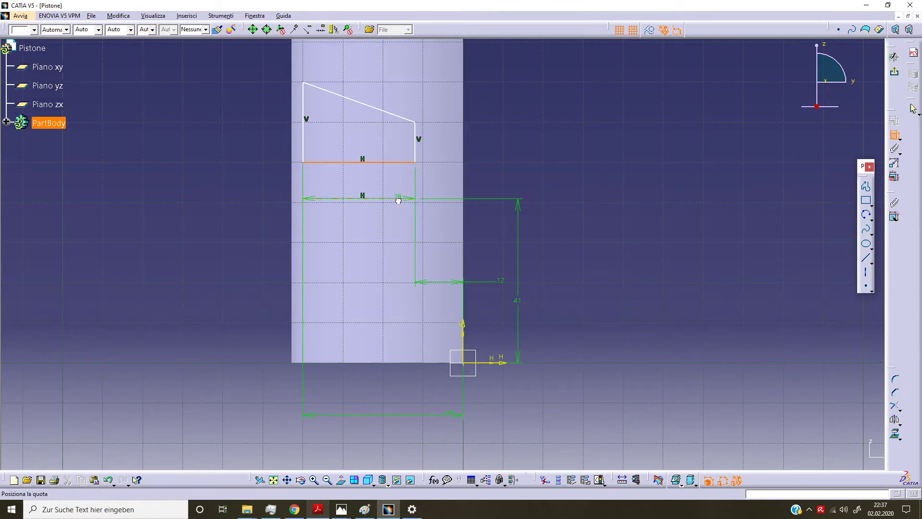
click(492, 183)
double_click(493, 184)
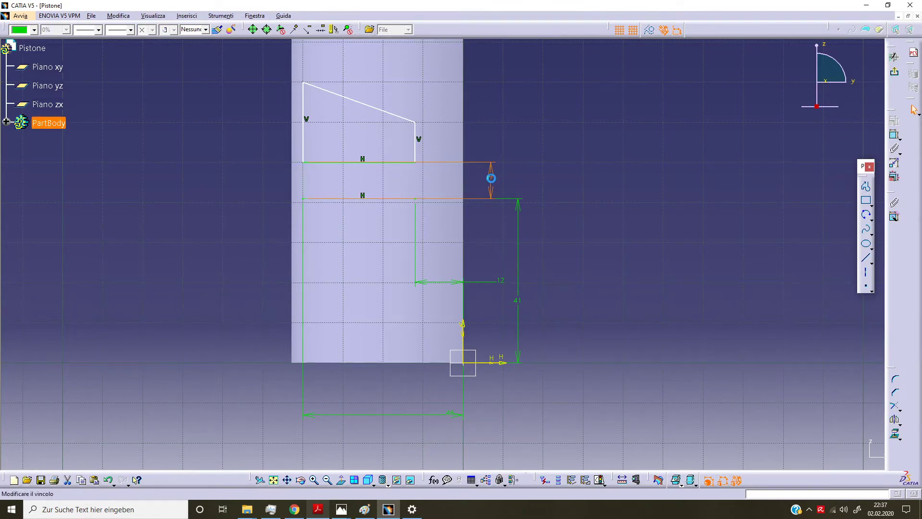
text(10mm)
key(Return)
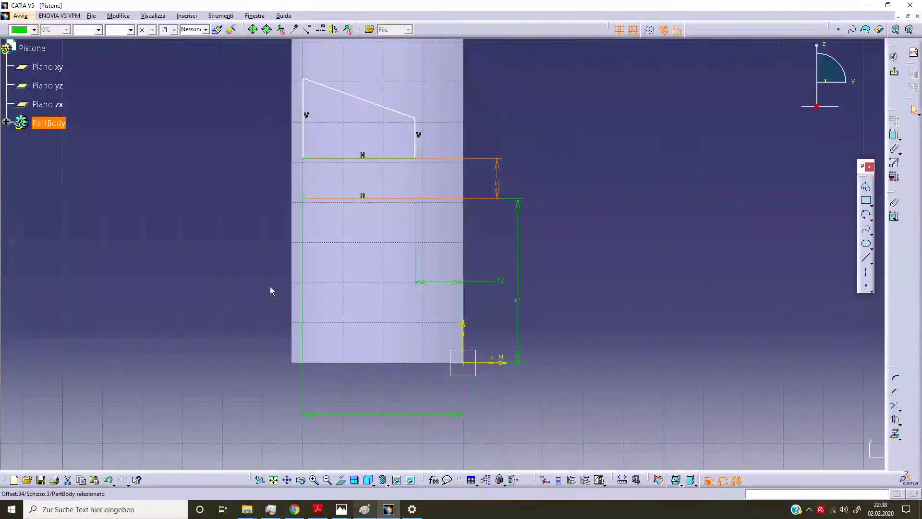
Step: Set the trapezoid's vertex height above the lower line to 15 mm
click(895, 135)
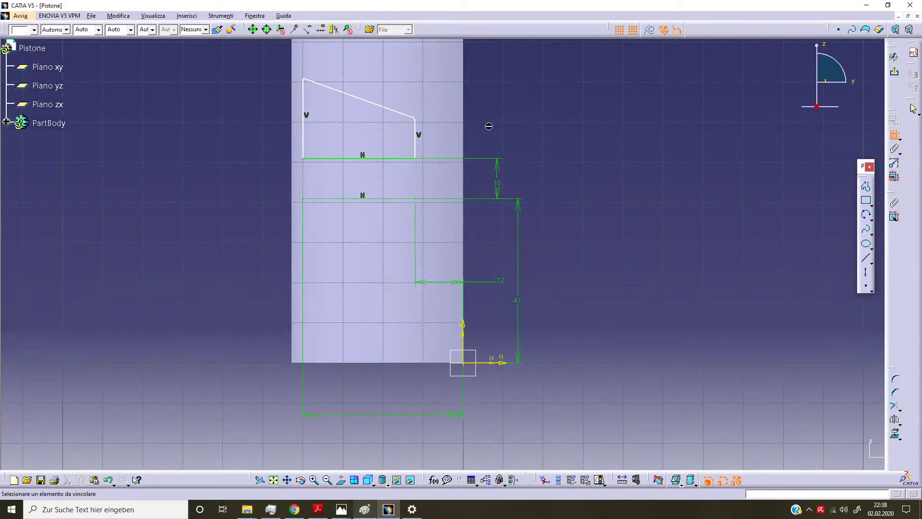
click(411, 200)
click(545, 179)
double_click(544, 178)
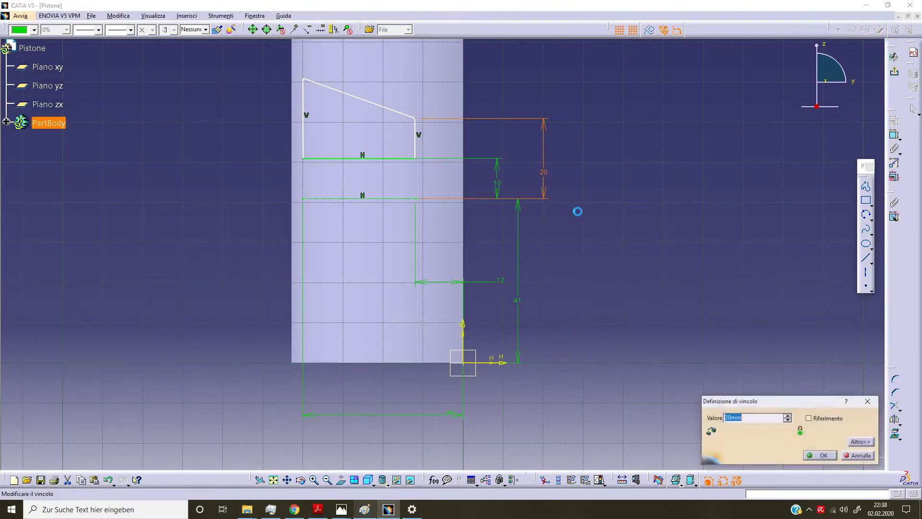
key(Return)
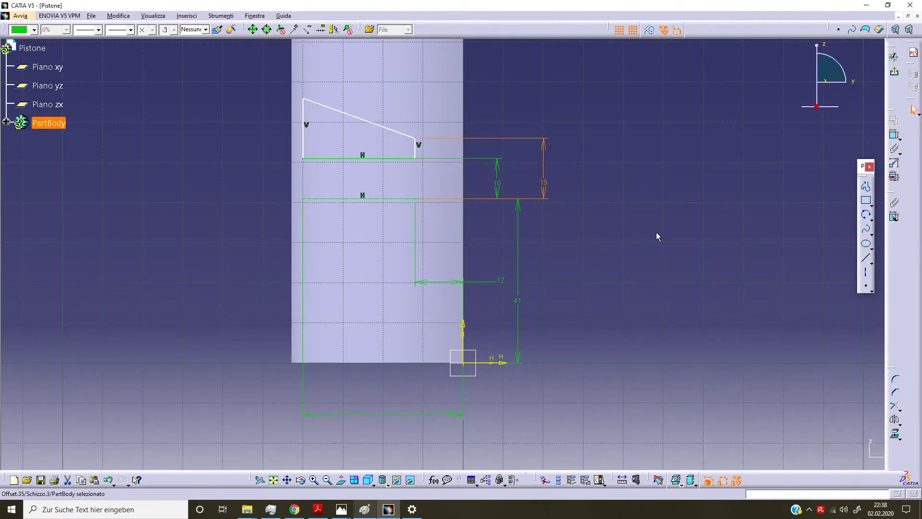
key(Escape)
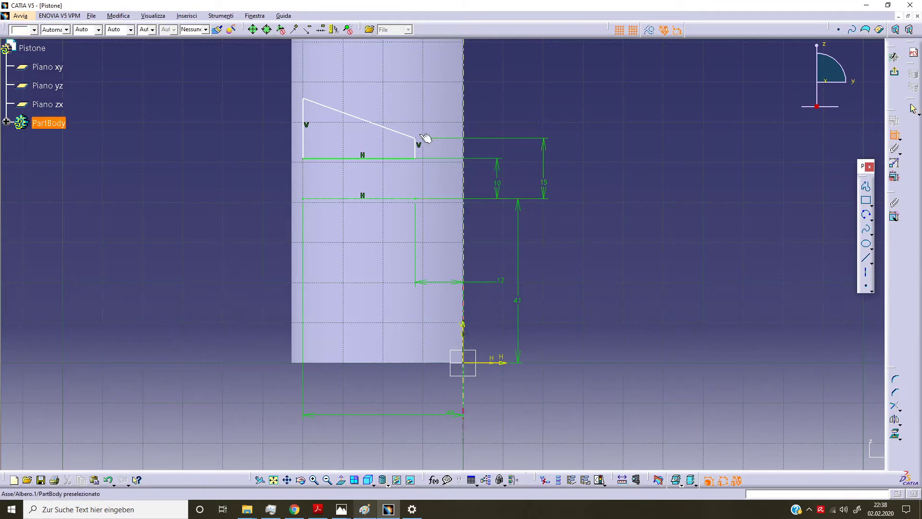
Step: Add a 14° angle between the slanted edge and the bottom line
click(408, 136)
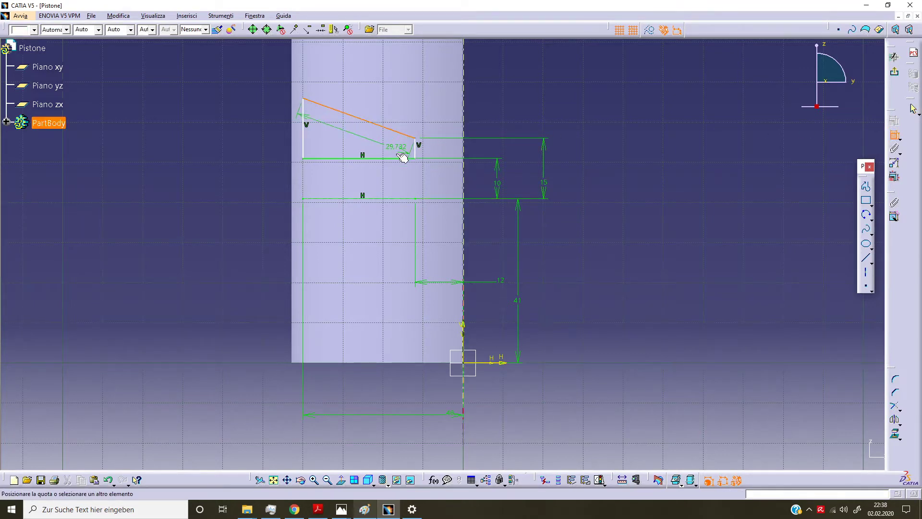
click(399, 158)
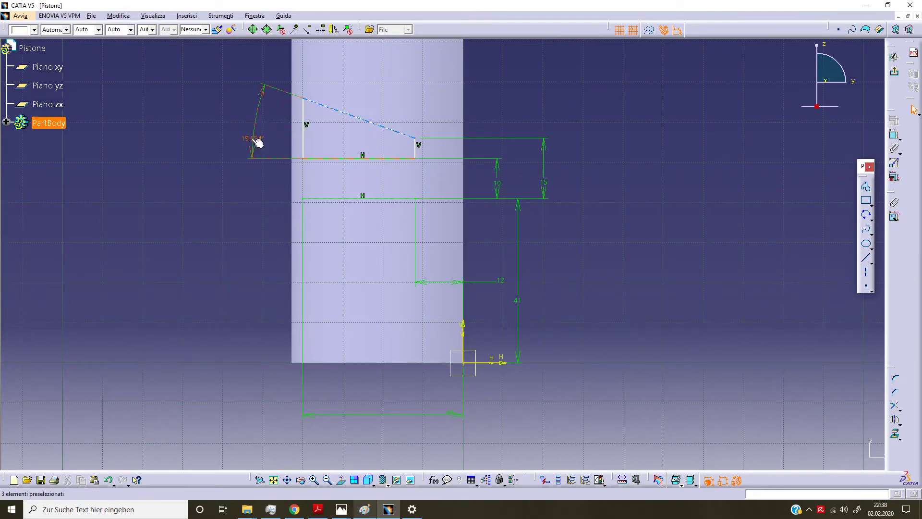
click(253, 139)
text(14)
key(Return)
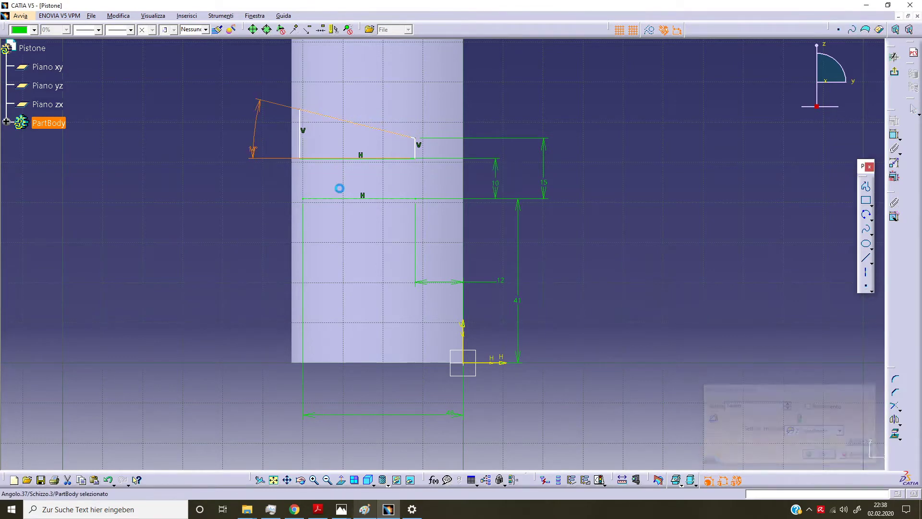
click(226, 199)
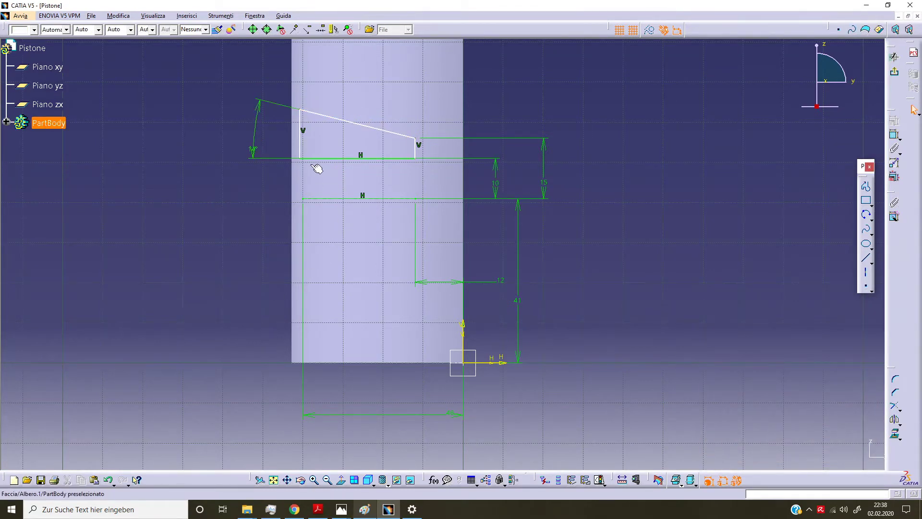
Step: Make both vertical sides of the trapezoid coincident with the points below them
click(301, 151)
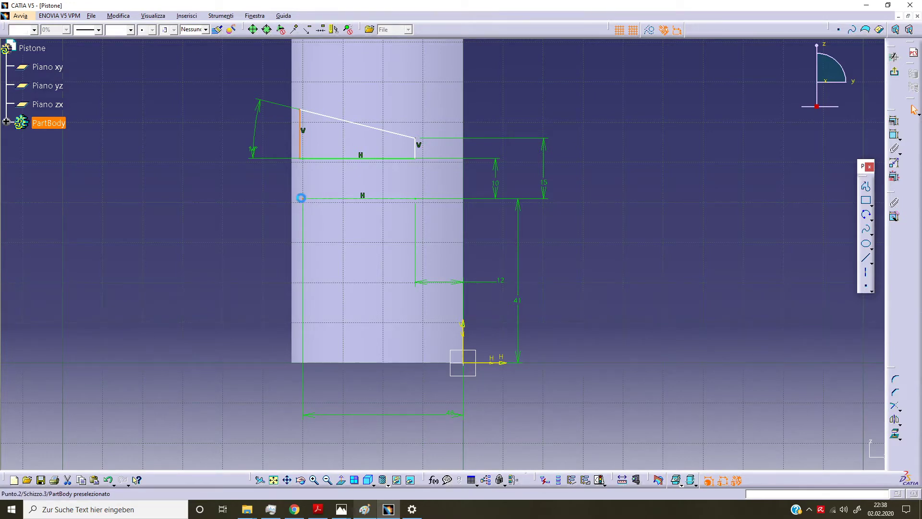
ctrl+click(301, 198)
click(894, 120)
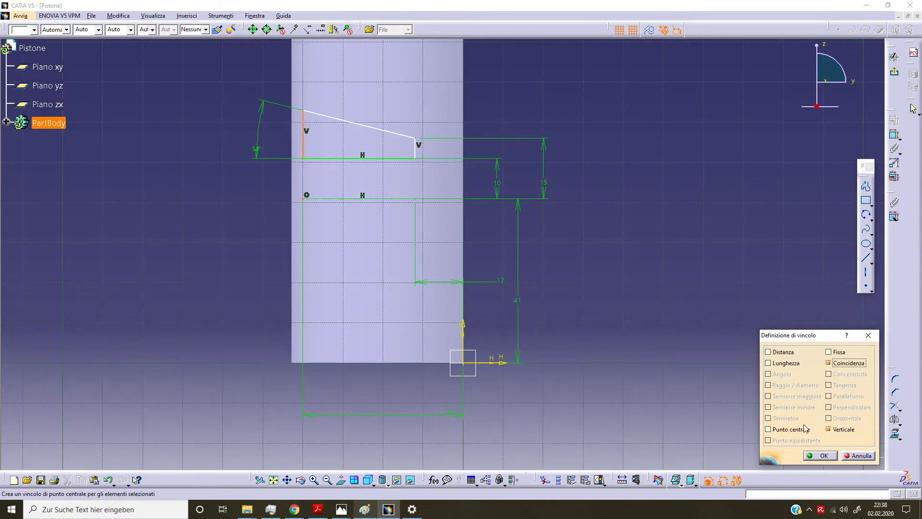
click(820, 455)
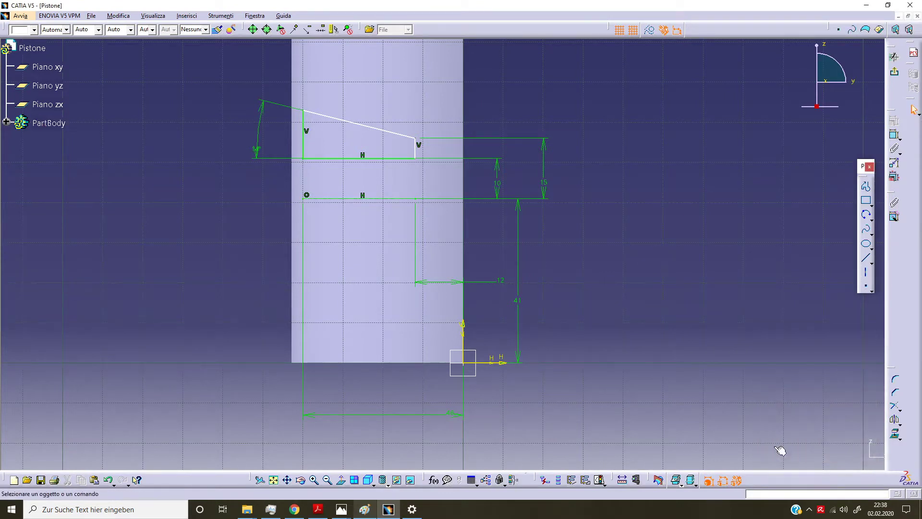
click(416, 149)
ctrl+click(416, 199)
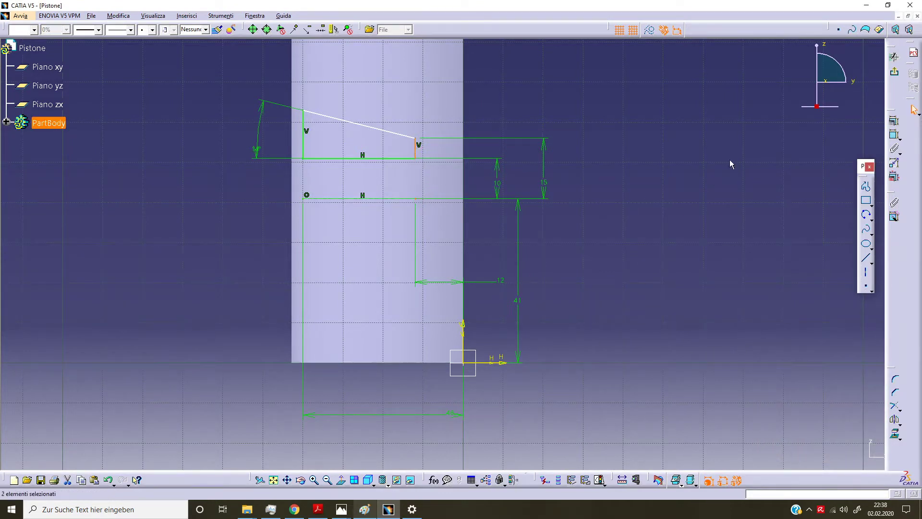
click(894, 121)
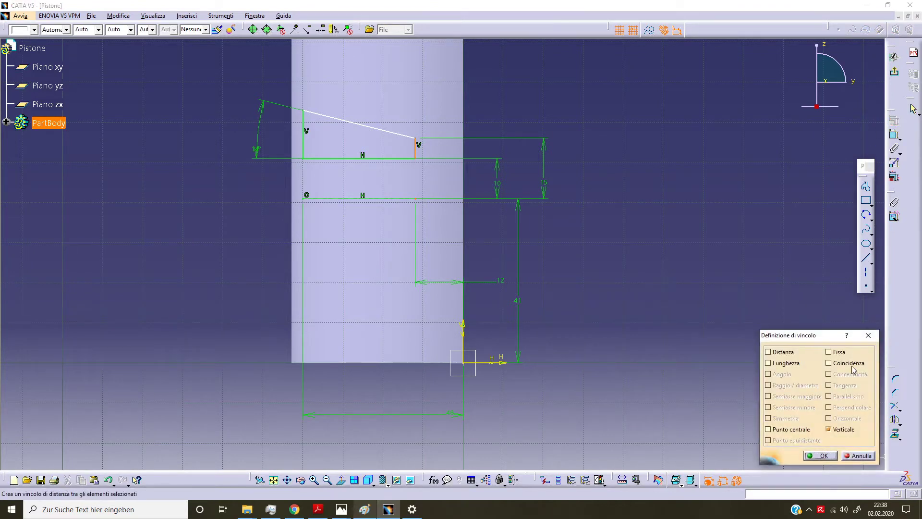
click(847, 364)
click(820, 455)
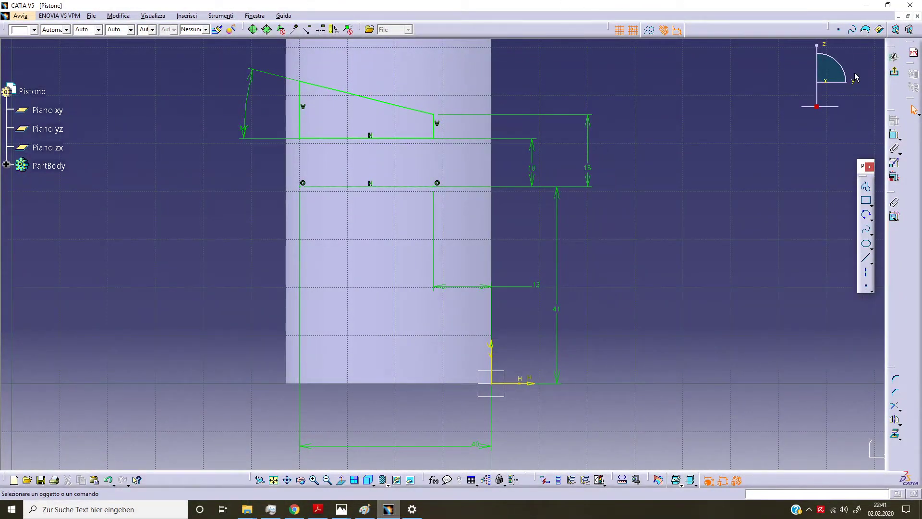
Step: Revolve the trapezoid sketch into a 360° shaft with second angle 0deg, then rotate to inspect it
click(895, 72)
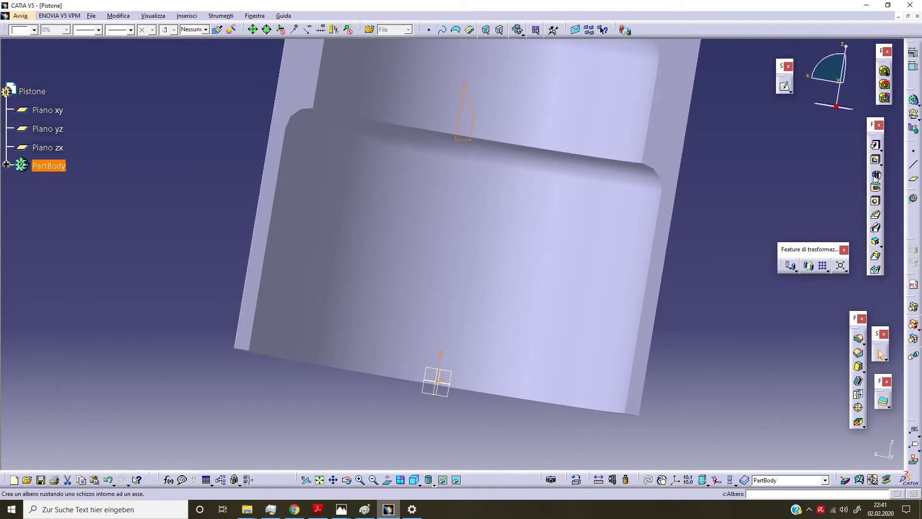
click(875, 174)
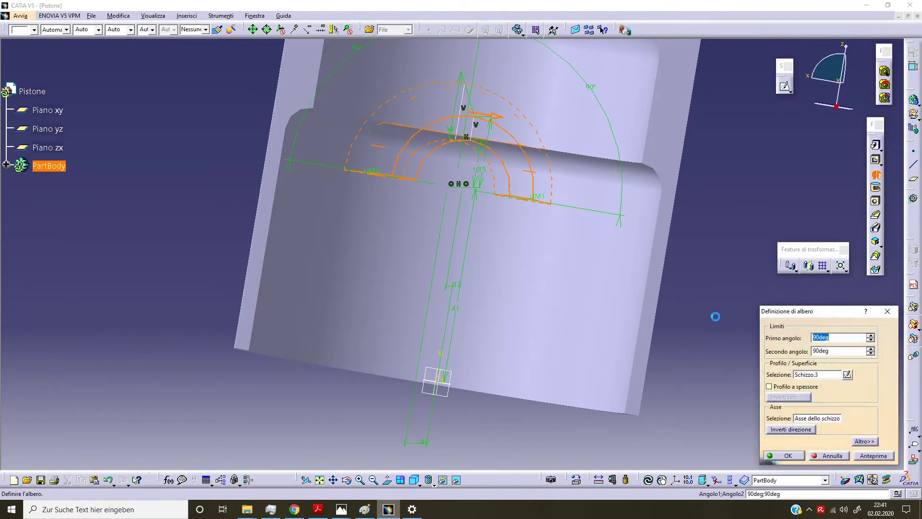
key(Tab)
text(0)
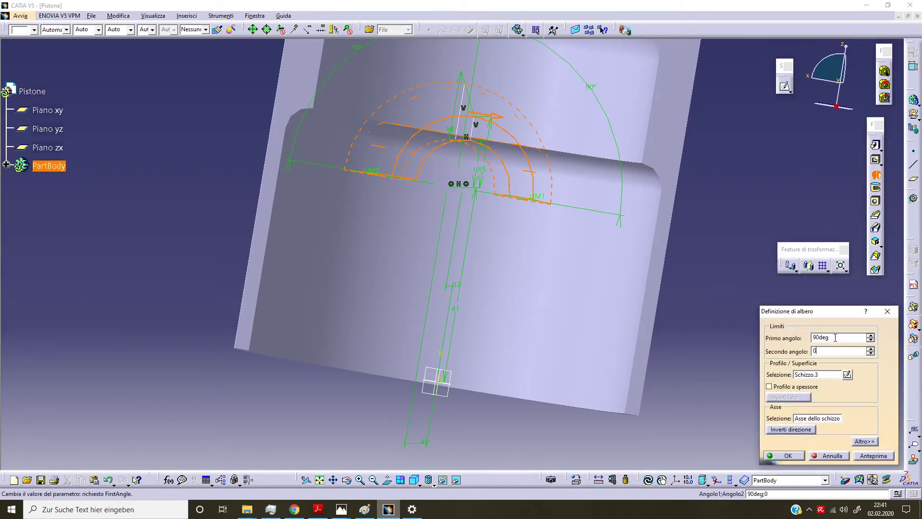
key(shift+Tab)
text(3)
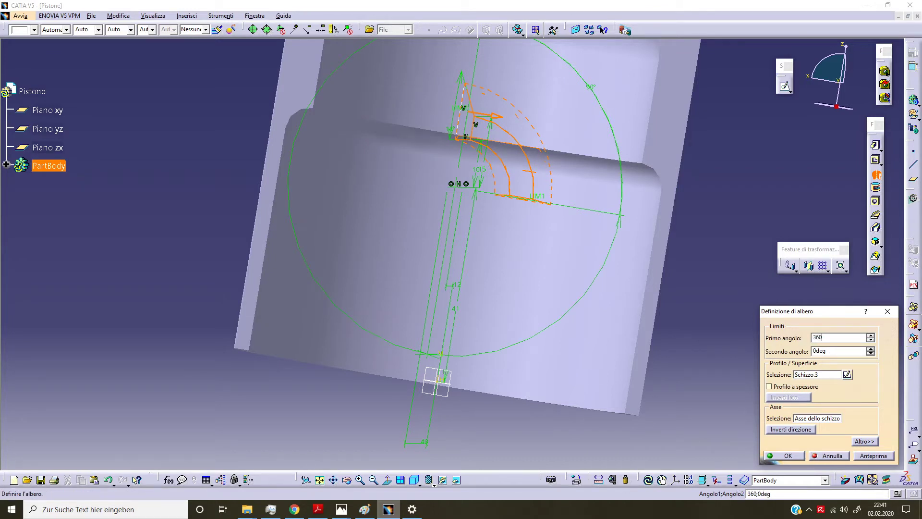
click(786, 456)
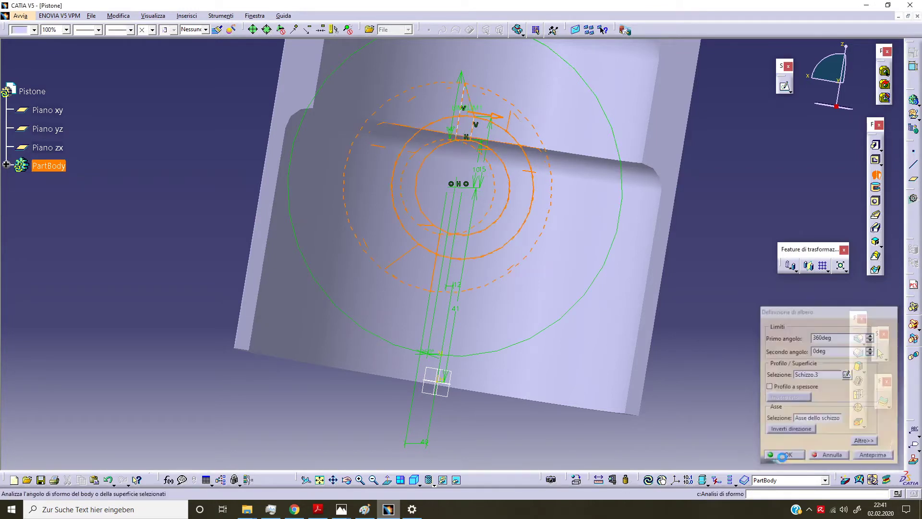
mouse_move(368, 375)
middle_down()
mouse_move(427, 260)
mouse_move(374, 372)
mouse_move(345, 351)
middle_up()
mouse_move(165, 189)
middle_down()
mouse_move(329, 191)
mouse_move(436, 290)
middle_up()
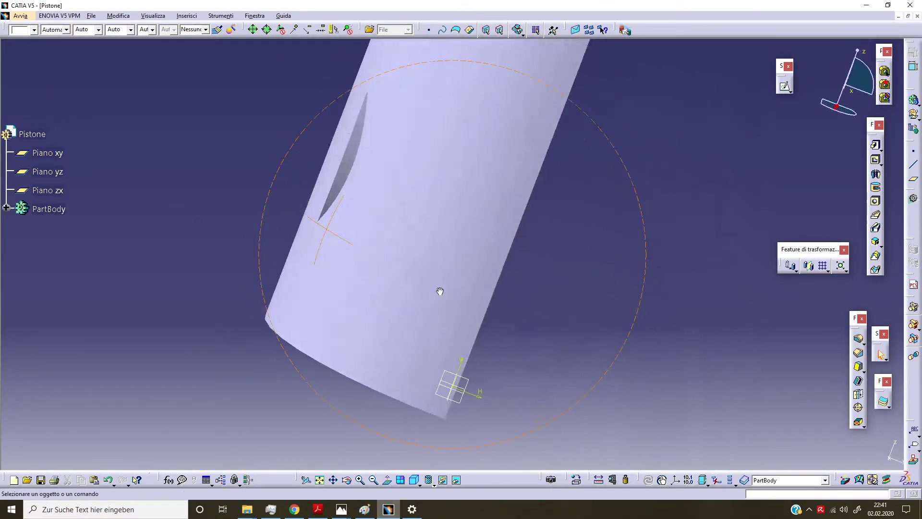
mouse_move(367, 150)
middle_down()
mouse_move(274, 211)
mouse_move(354, 255)
mouse_move(279, 258)
middle_up()
Step: Start a sketch on the yz plane and project the cylinder's outline into it
click(489, 374)
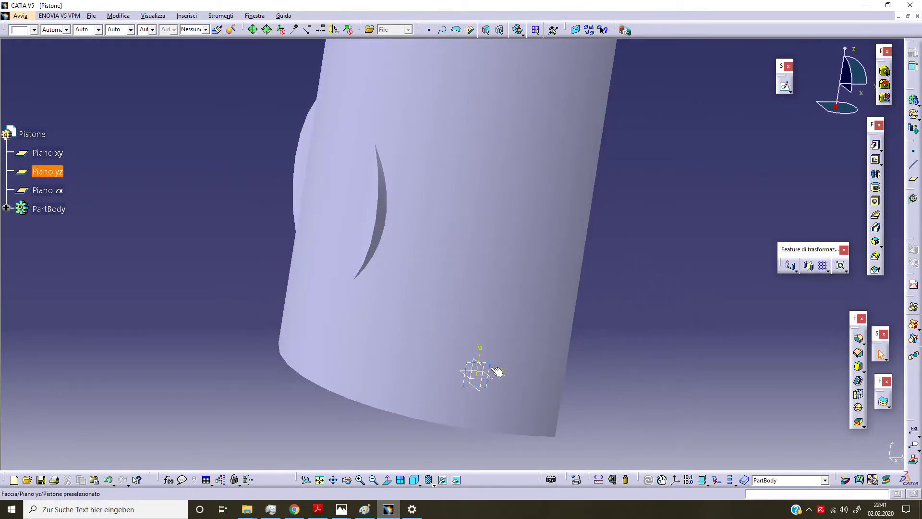
click(785, 86)
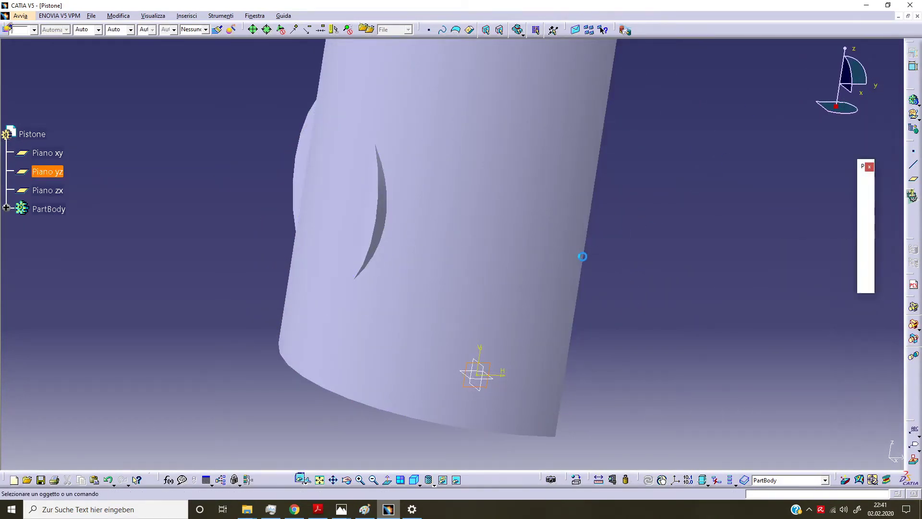
mouse_move(212, 268)
middle_down()
mouse_move(228, 313)
mouse_move(418, 325)
middle_up()
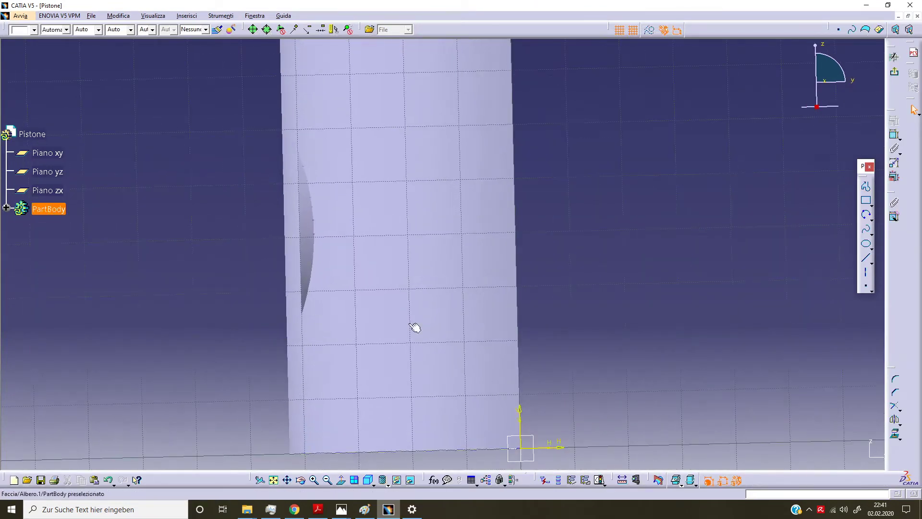
click(341, 480)
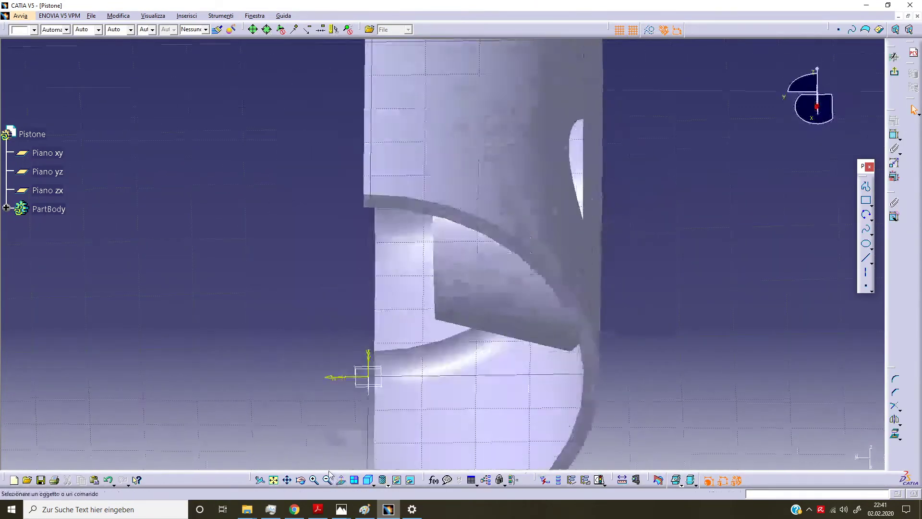
click(341, 480)
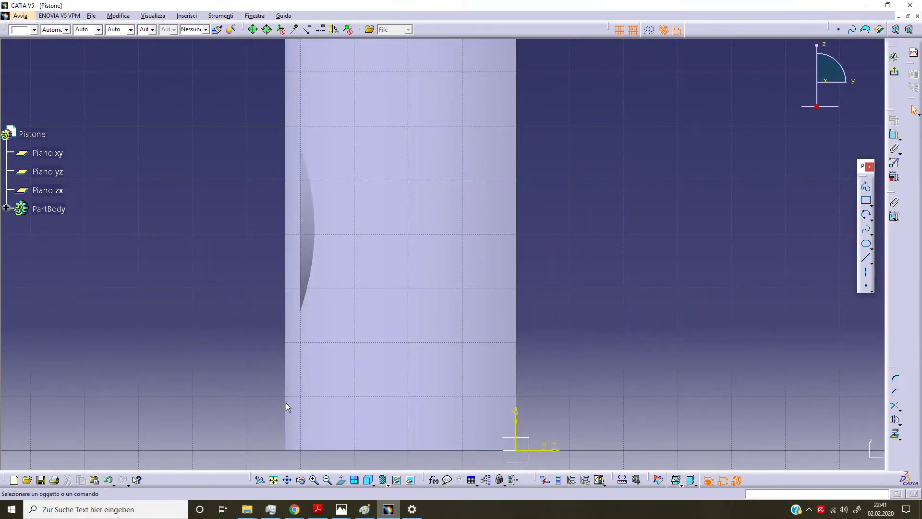
ctrl+middle_drag(287, 403, 273, 445)
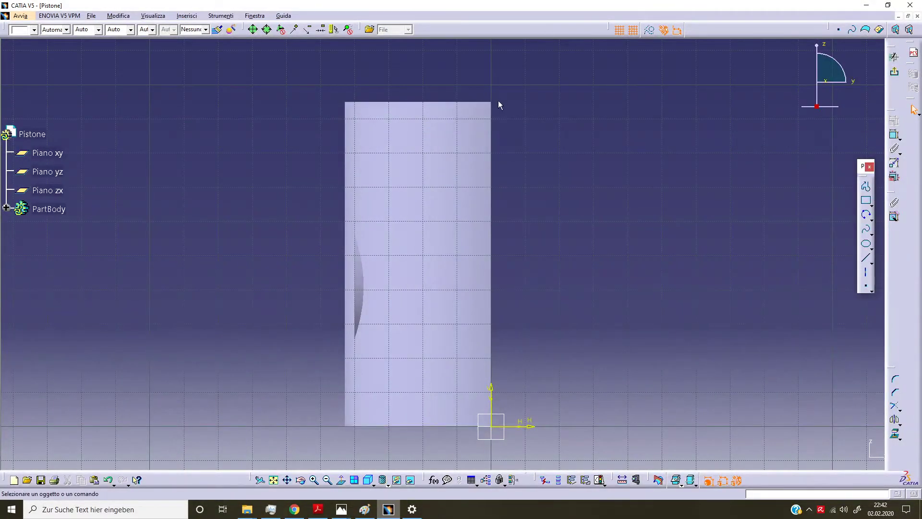
click(432, 173)
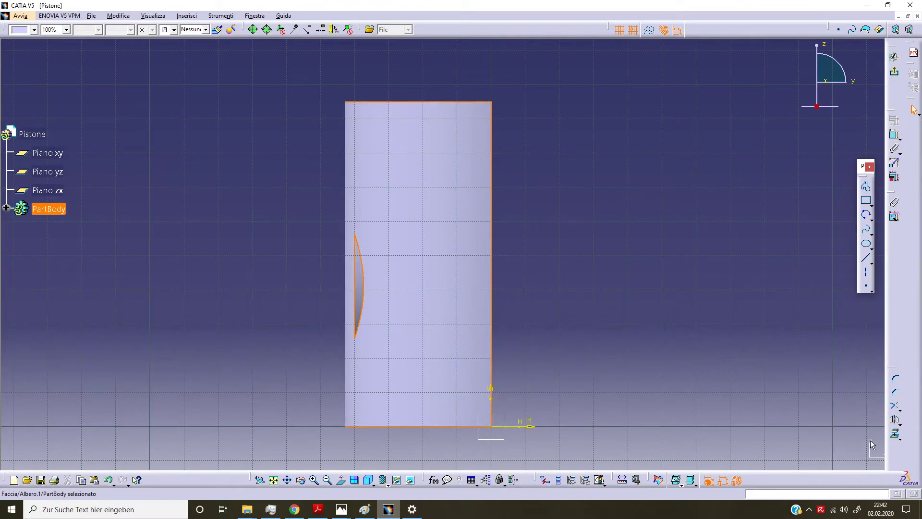
click(893, 438)
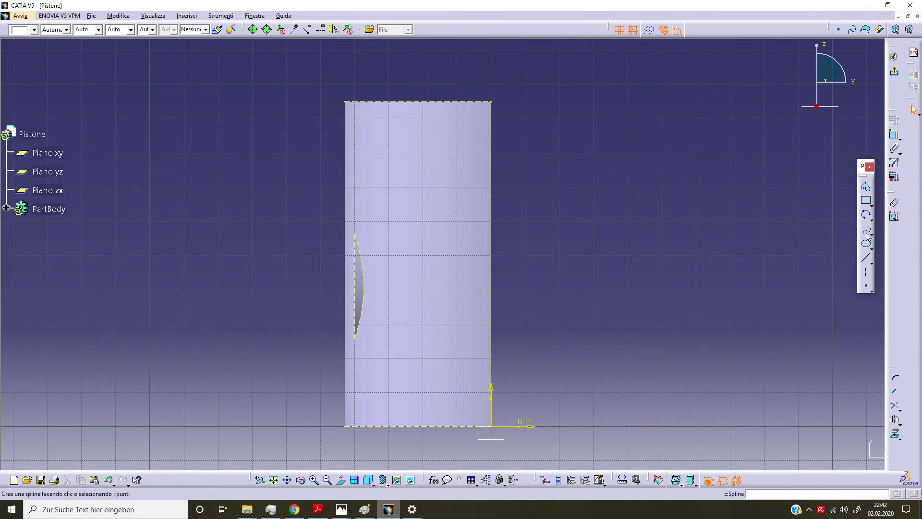
Step: Begin the profile at the outline's top-left corner and step in the first groove notch
click(866, 186)
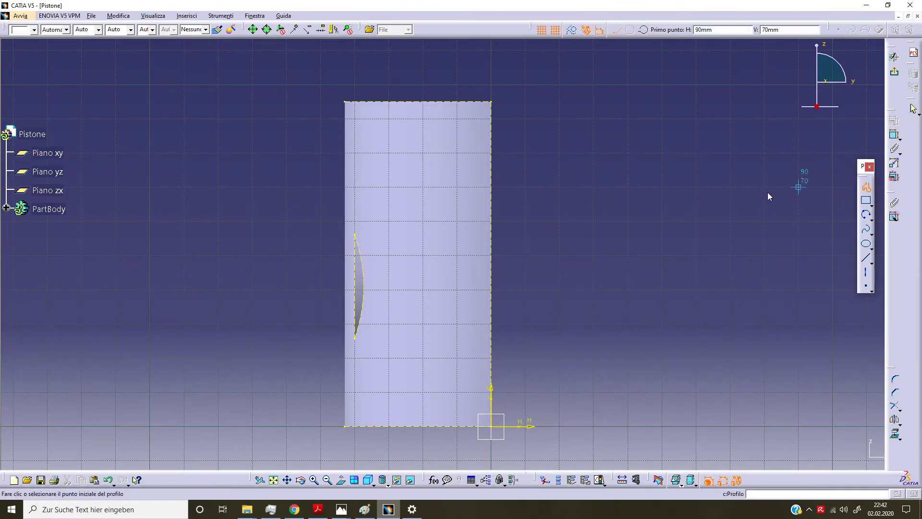
click(345, 101)
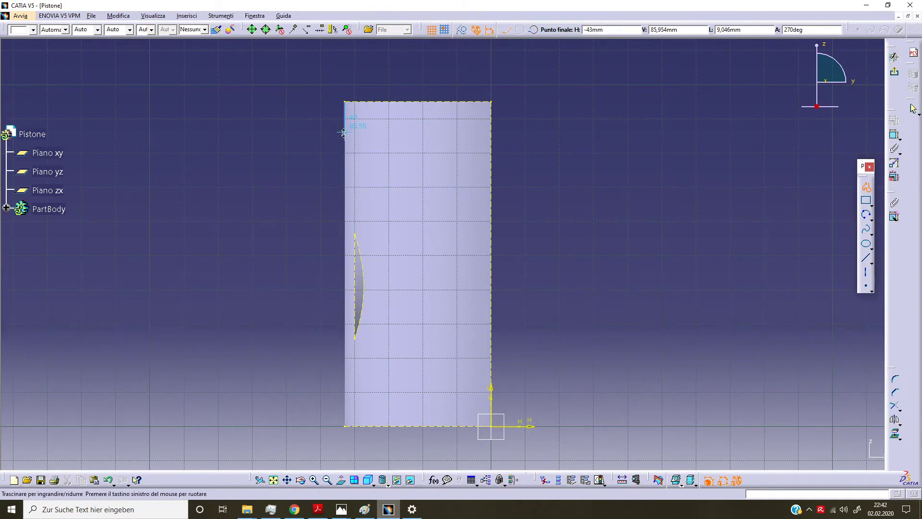
mouse_move(344, 133)
middle_down()
mouse_move(342, 85)
mouse_move(403, 345)
middle_up()
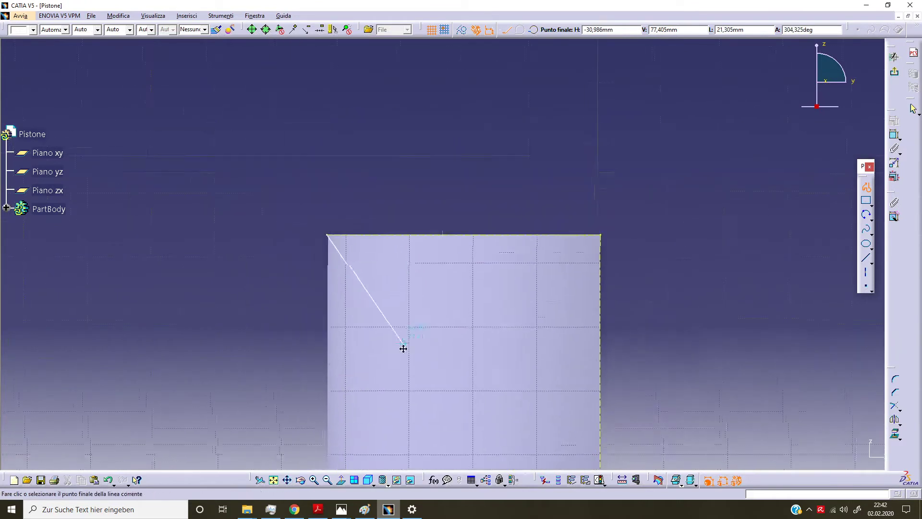
click(335, 282)
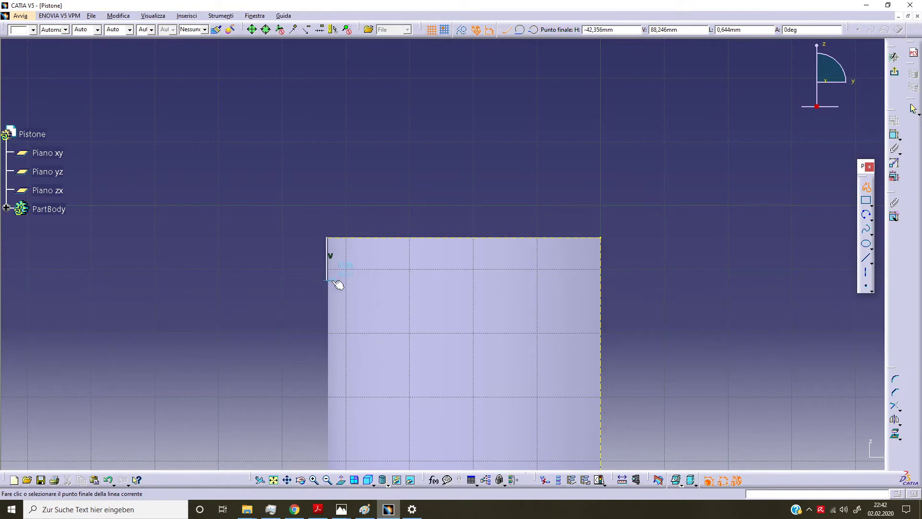
click(340, 282)
click(339, 291)
click(328, 289)
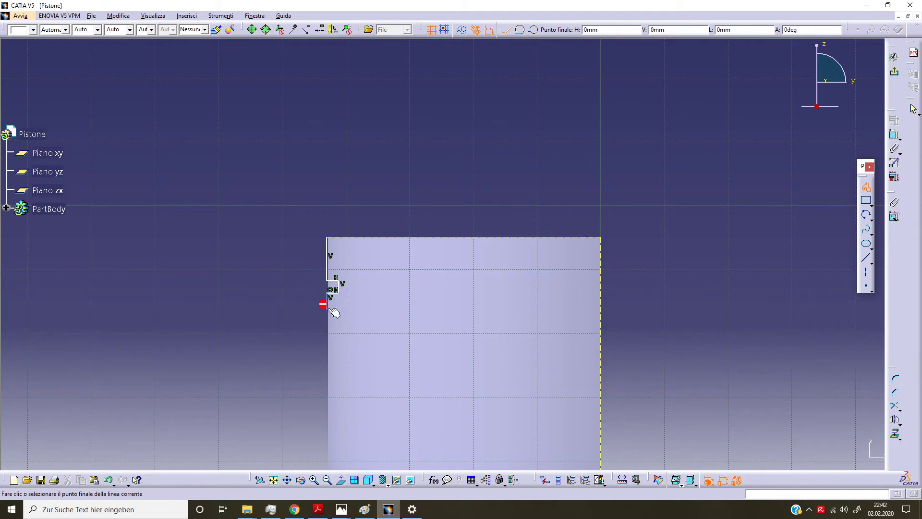
click(329, 310)
Step: Continue the stepped profile down the wall with the remaining groove notches
click(341, 309)
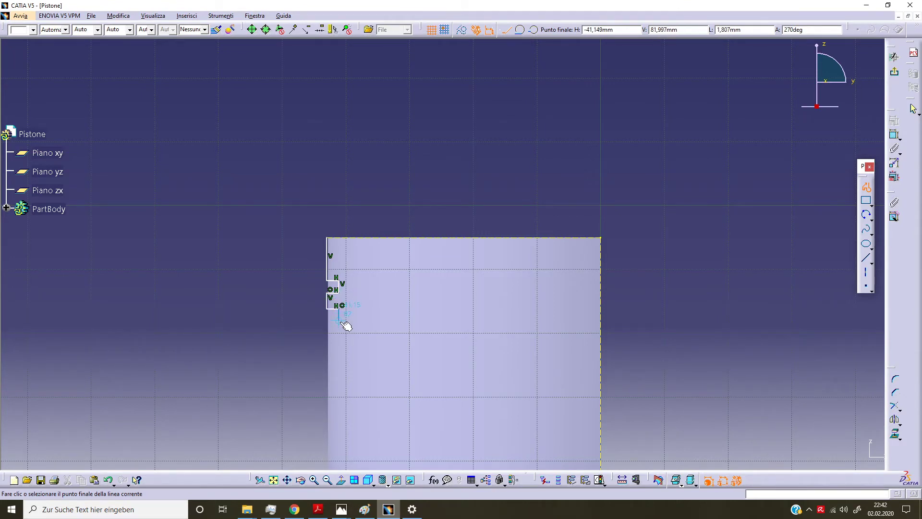
click(340, 316)
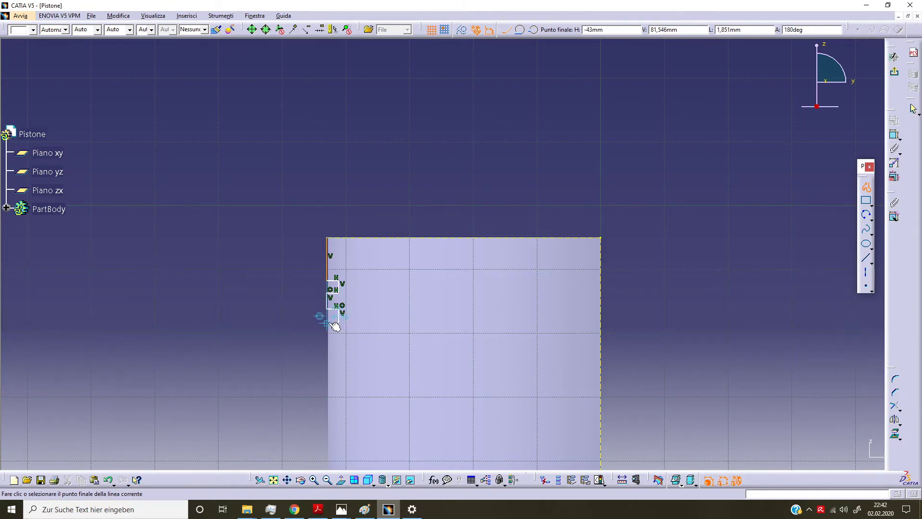
click(328, 332)
click(327, 335)
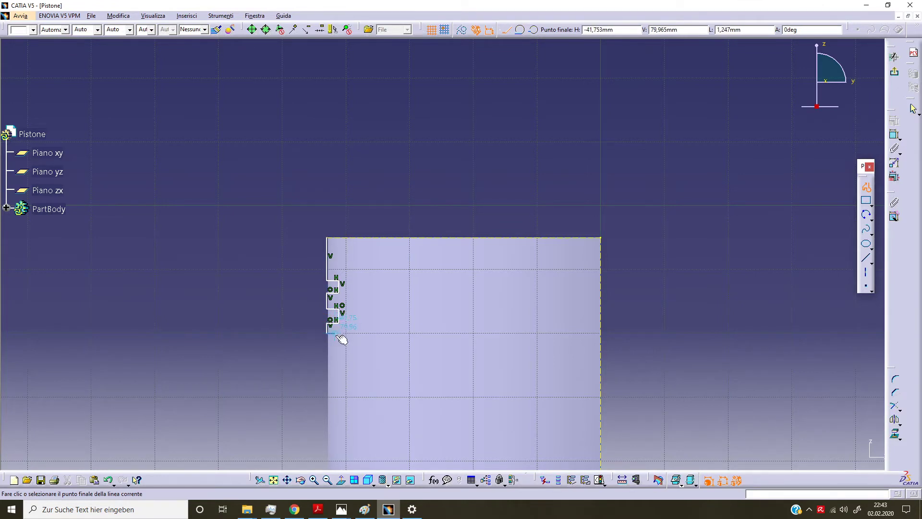
click(339, 333)
click(339, 346)
click(327, 346)
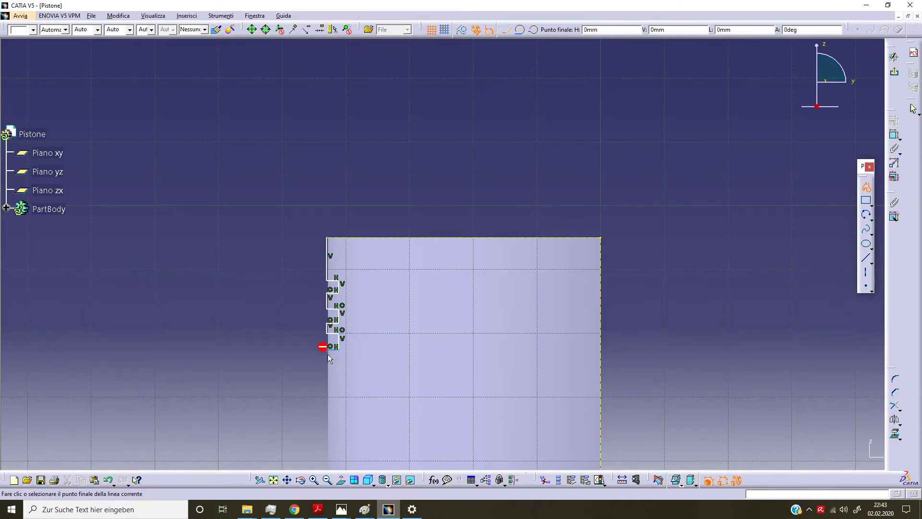
click(328, 361)
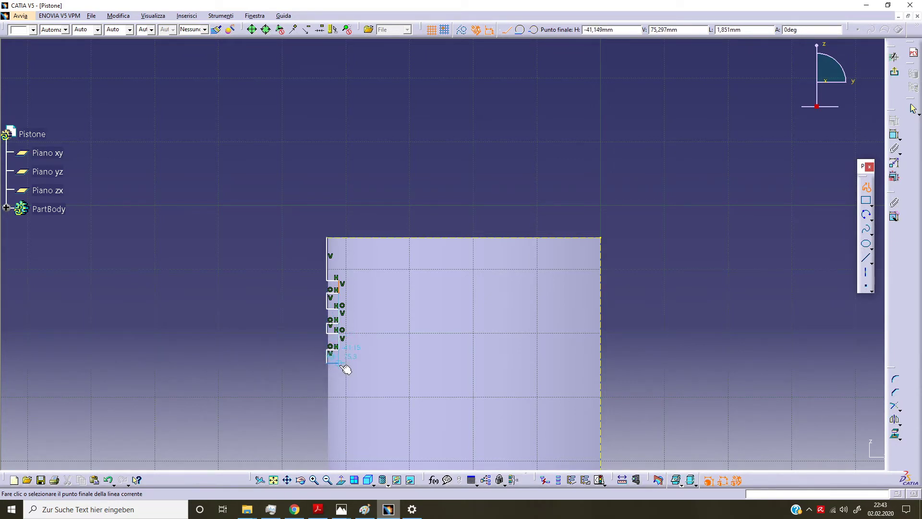
click(339, 362)
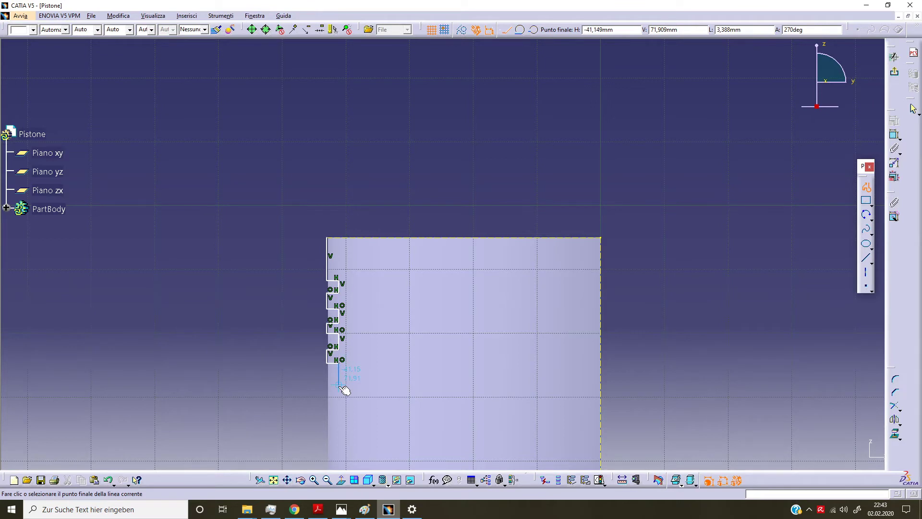
click(339, 384)
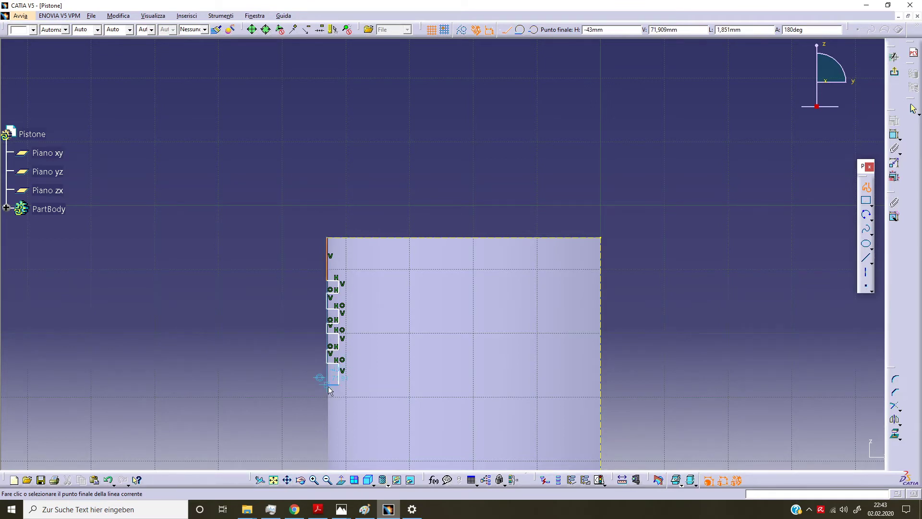
click(327, 385)
Step: Close the profile down to the base corner, out left, up to height 95 and back to the start
middle_drag(325, 403, 369, 179)
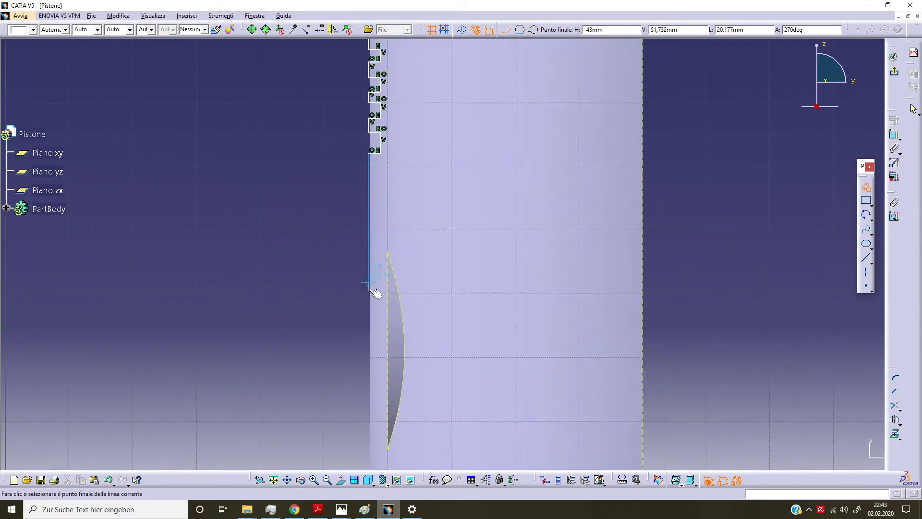
middle_drag(372, 324, 394, 243)
middle_drag(394, 394, 386, 225)
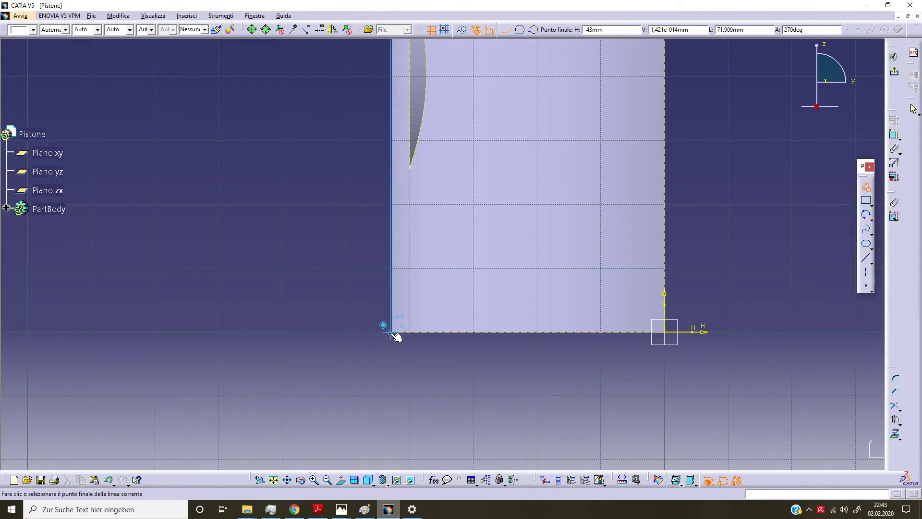
click(392, 332)
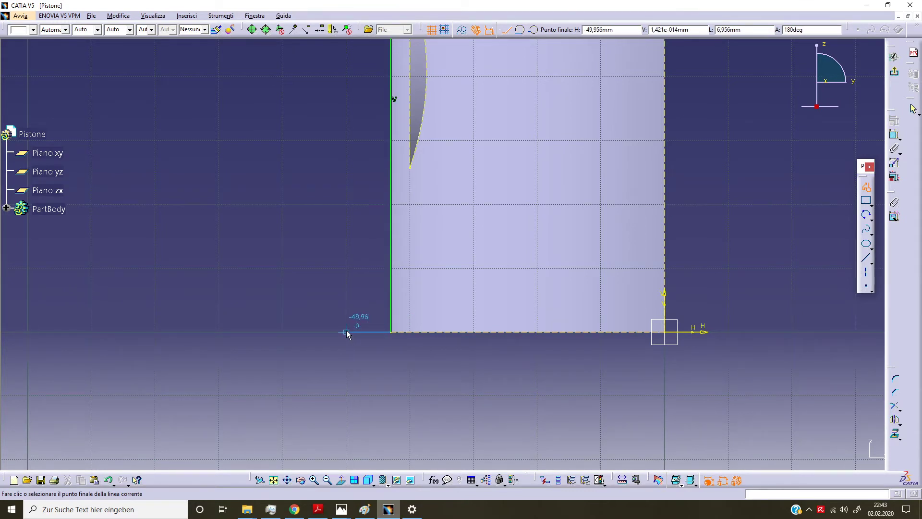
click(346, 332)
middle_drag(365, 172, 350, 411)
middle_drag(334, 135, 341, 267)
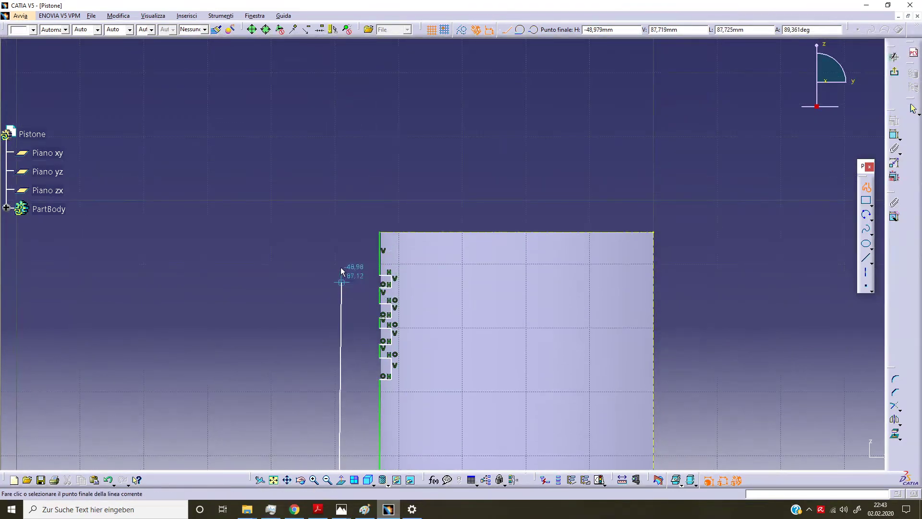
click(335, 232)
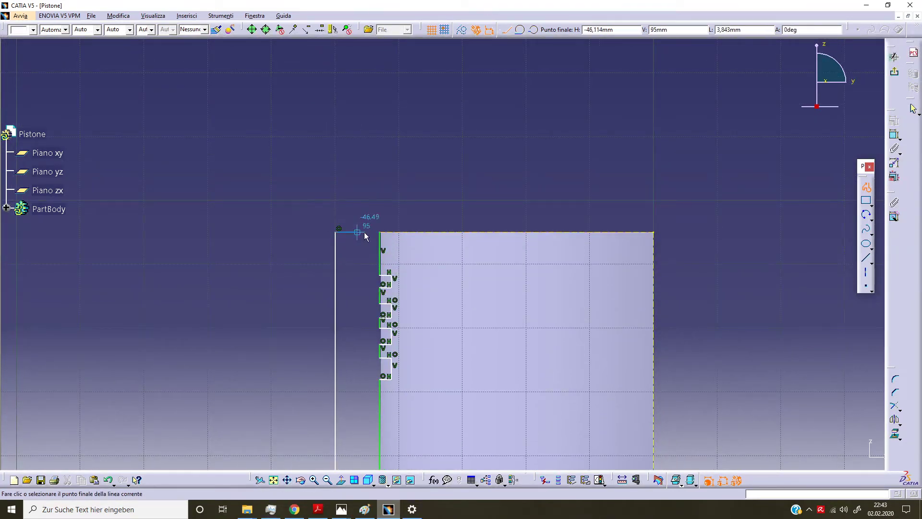
click(380, 235)
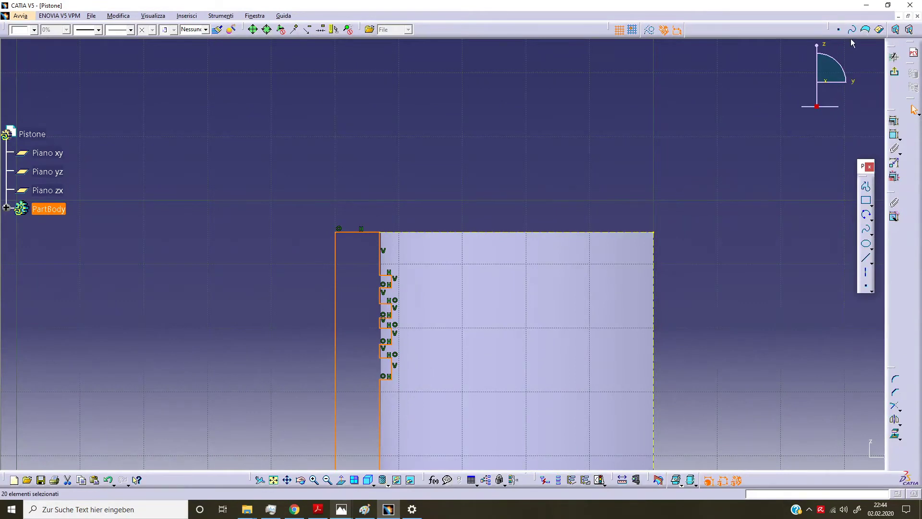
Step: Dimension the groove depth to 3.5 mm
click(443, 343)
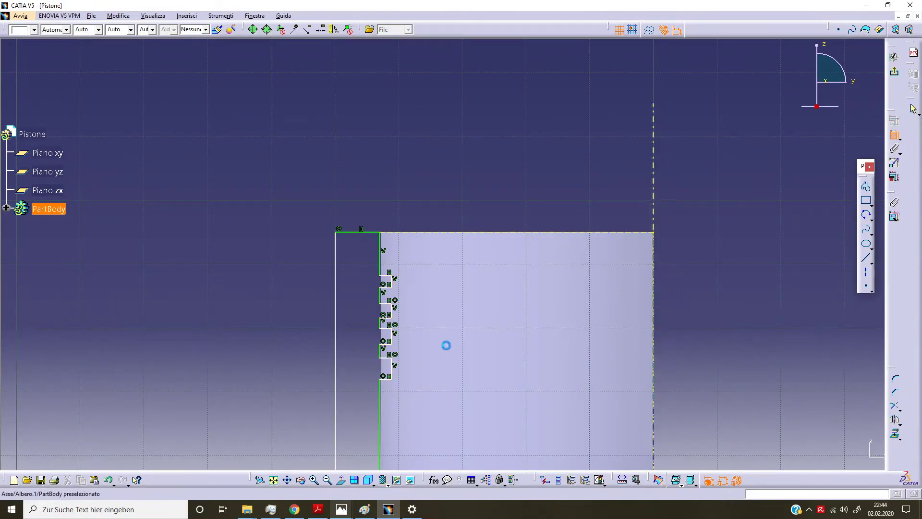
click(390, 277)
click(390, 212)
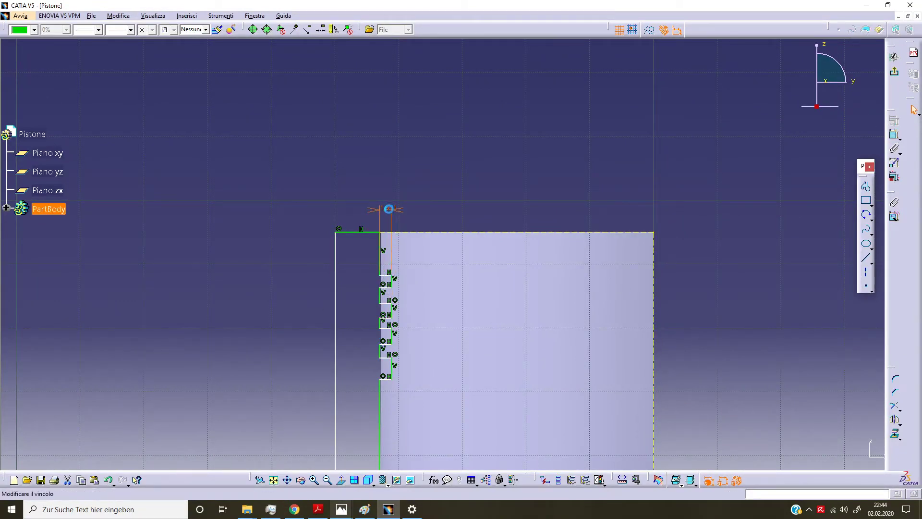
double_click(387, 208)
text(5mm)
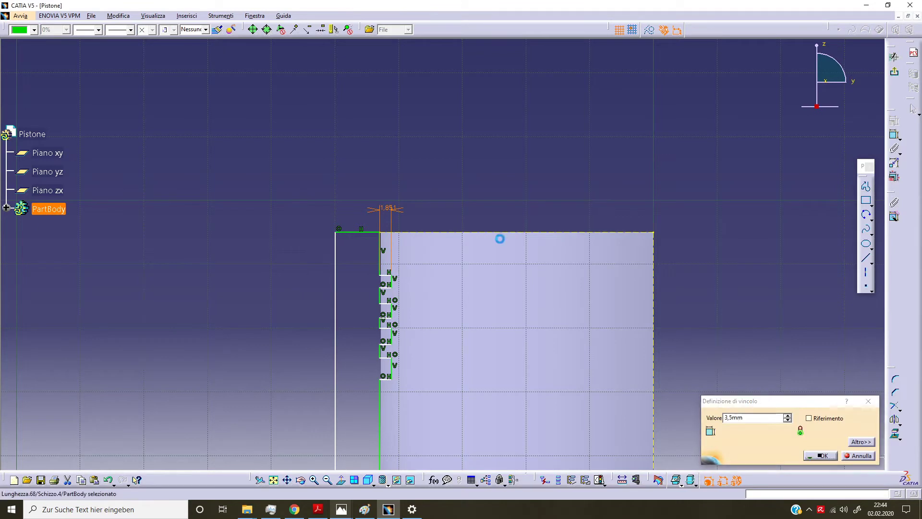
key(Return)
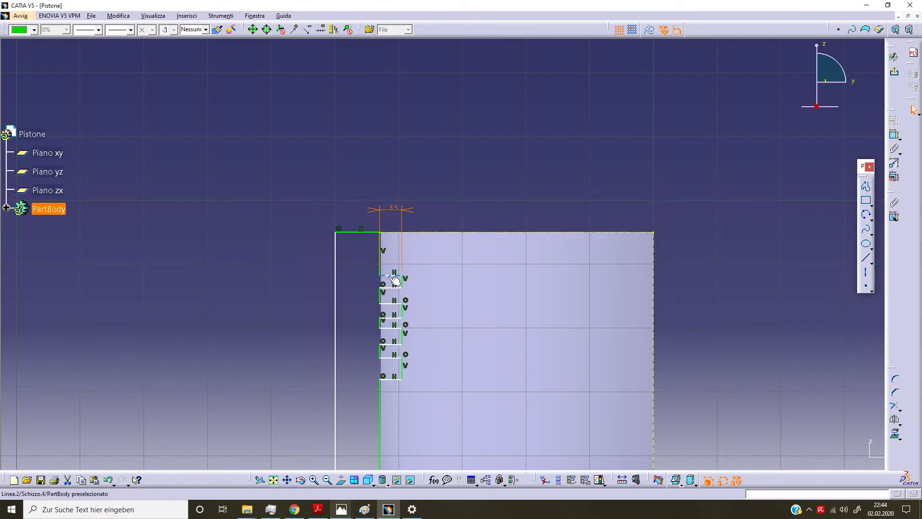
Step: Set the first groove's height to 2 mm
click(894, 135)
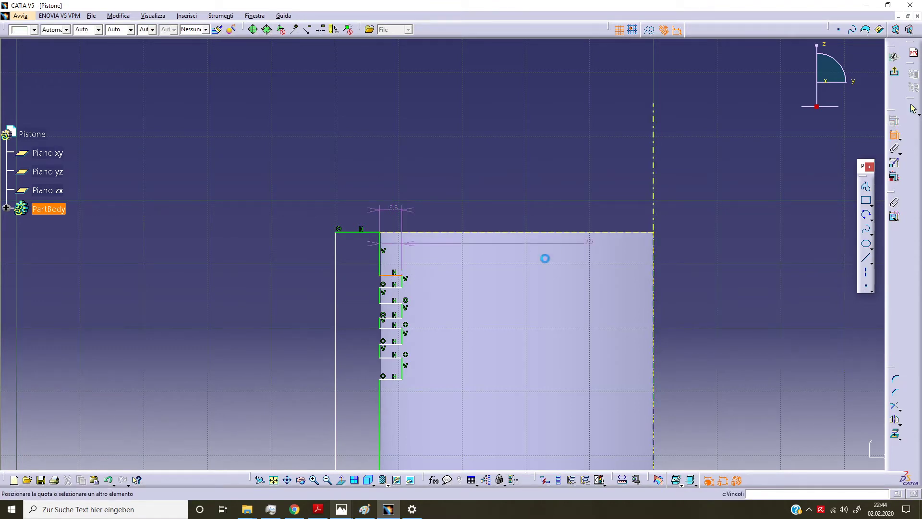
click(392, 288)
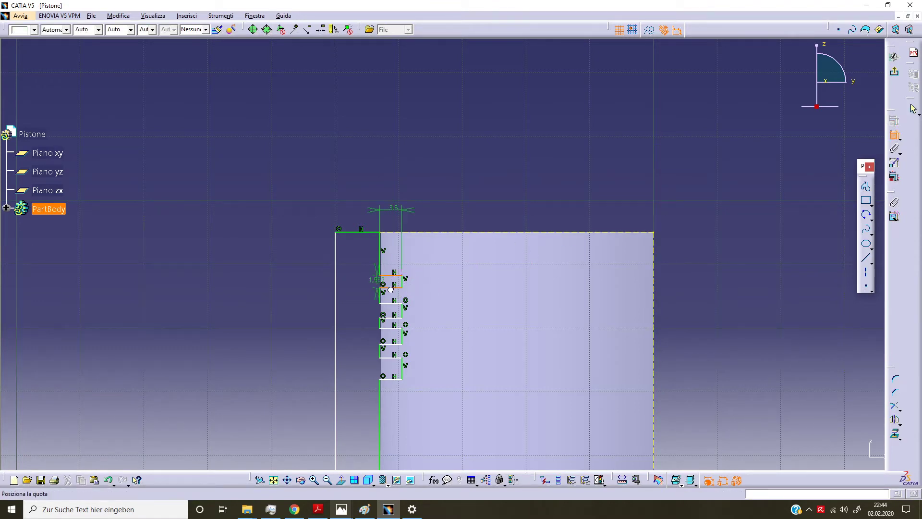
double_click(365, 287)
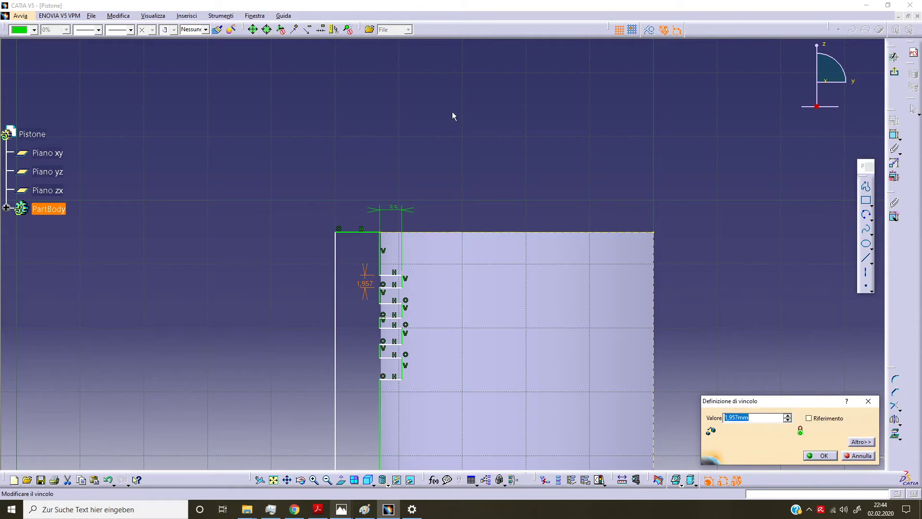
text(2)
key(Return)
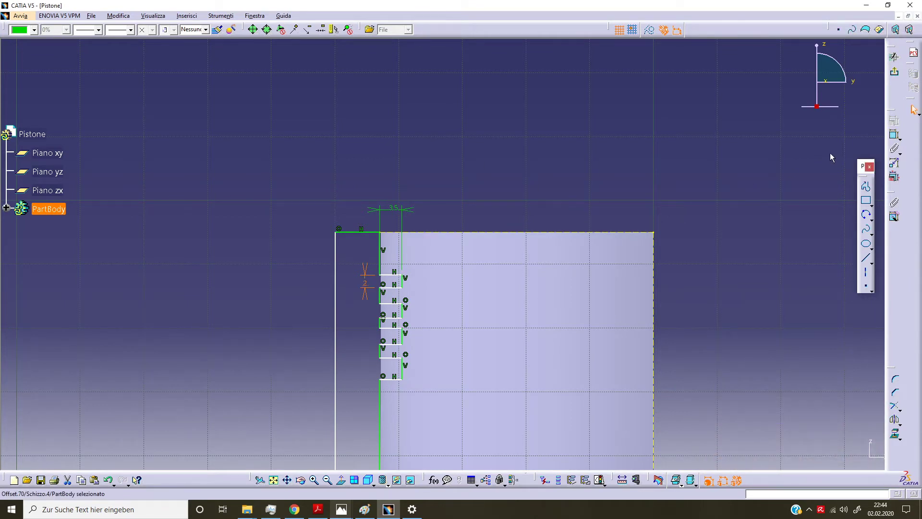
Step: Set the gap between the first and second grooves to 2 mm
click(895, 134)
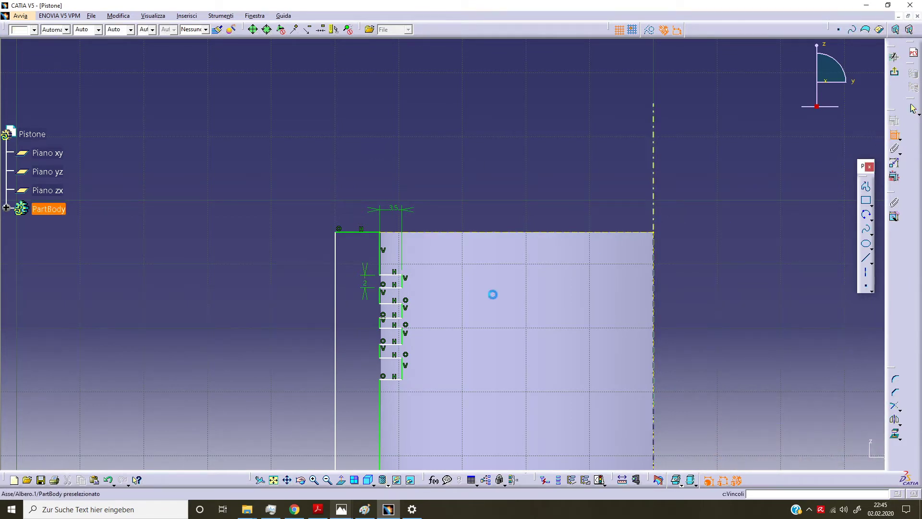
click(395, 304)
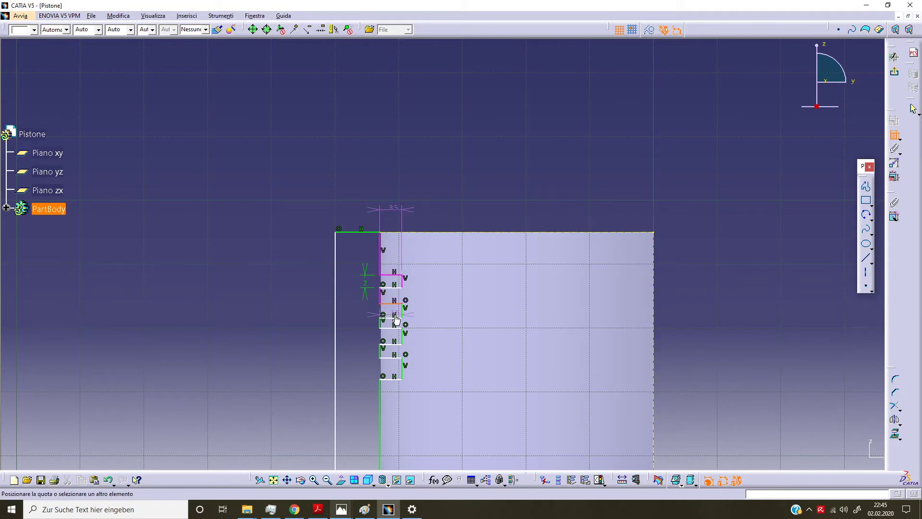
click(396, 318)
click(362, 314)
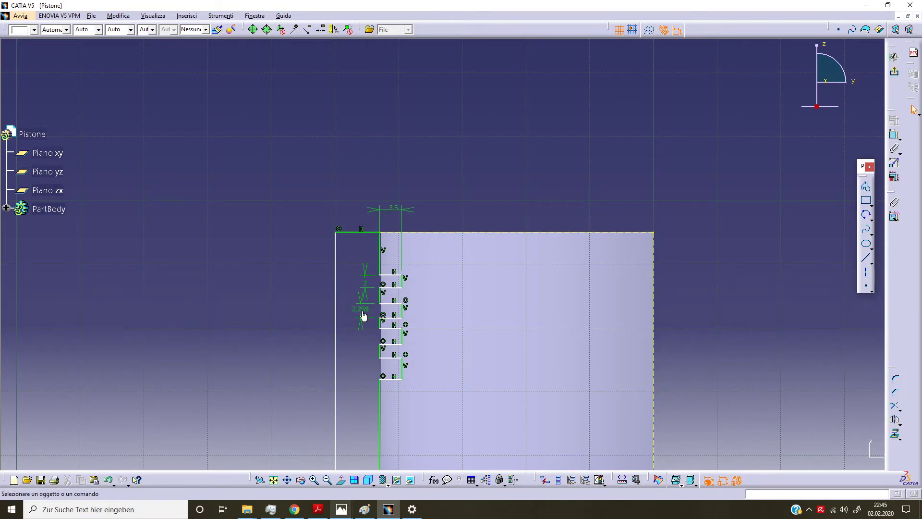
double_click(361, 309)
text(2mm)
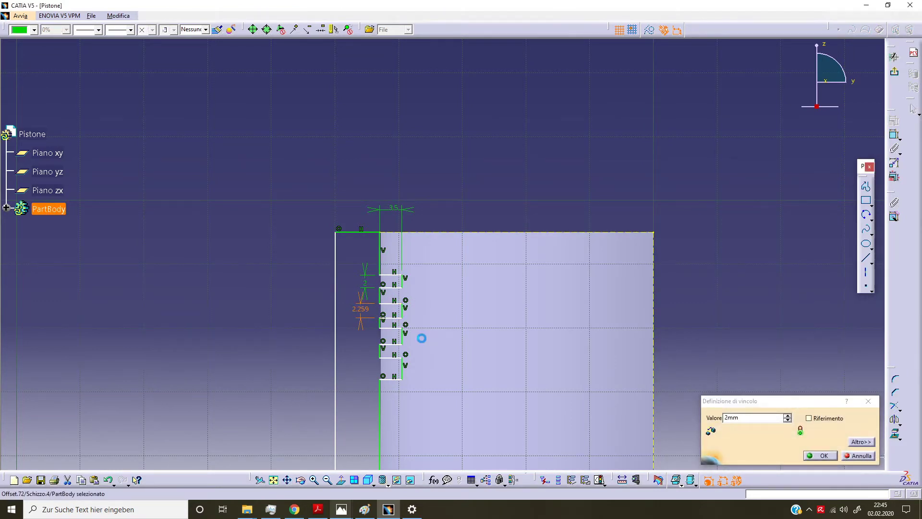
key(Return)
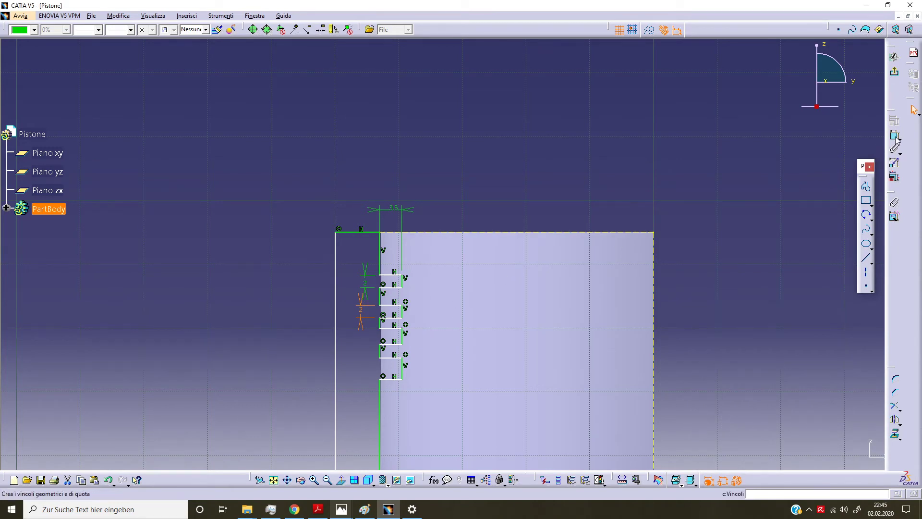
Step: Dimension the first groove edge and set it to 2 mm
click(725, 214)
click(384, 298)
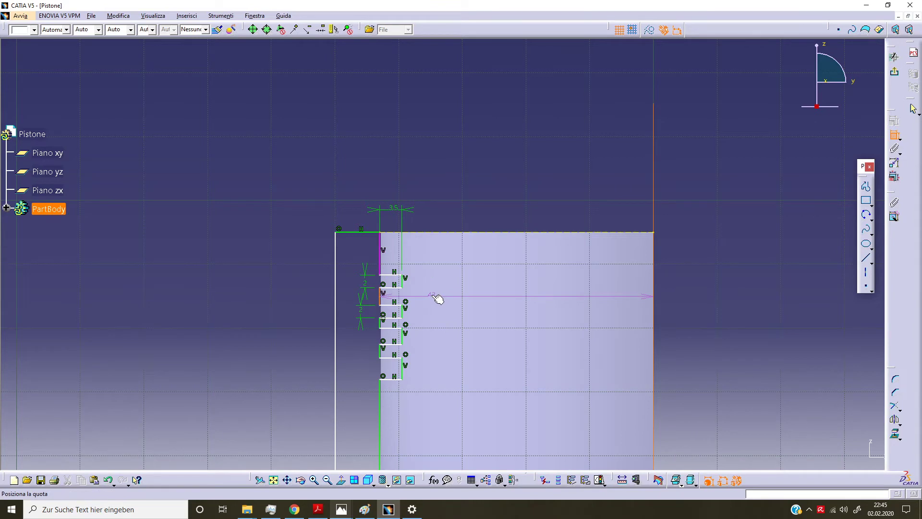
click(676, 256)
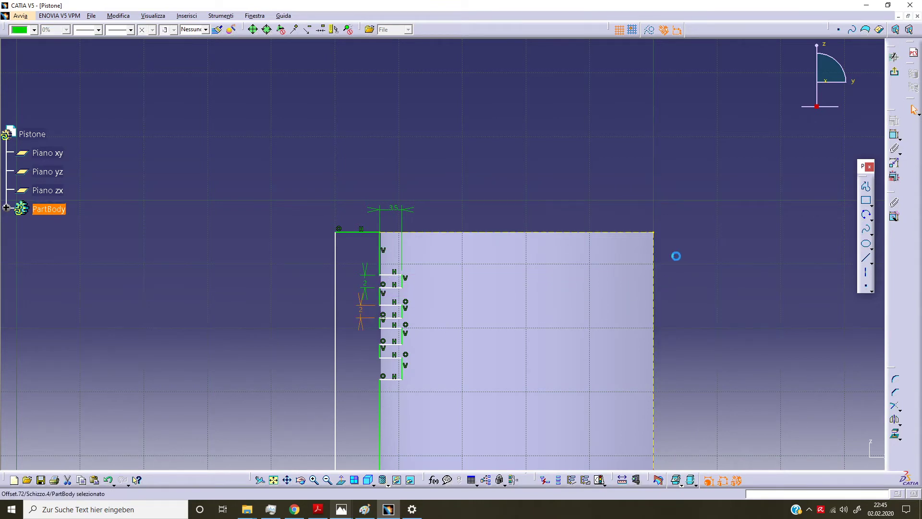
click(379, 302)
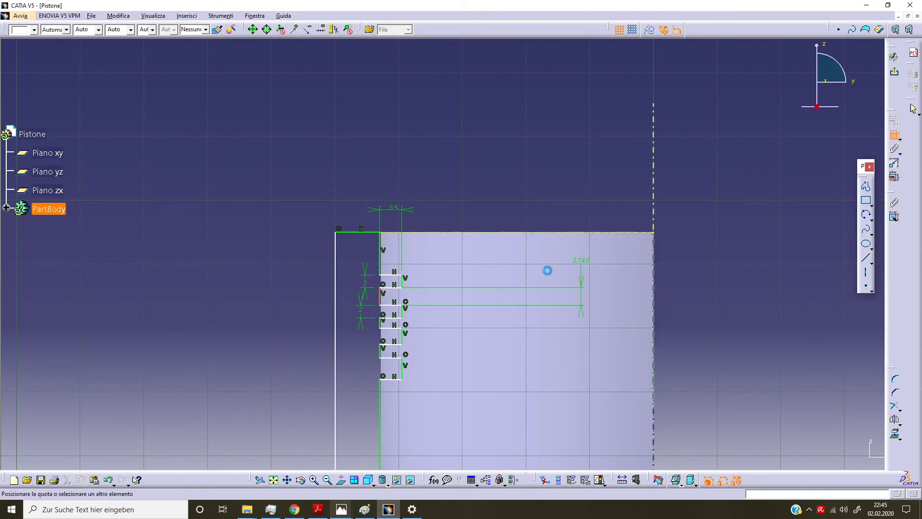
click(288, 299)
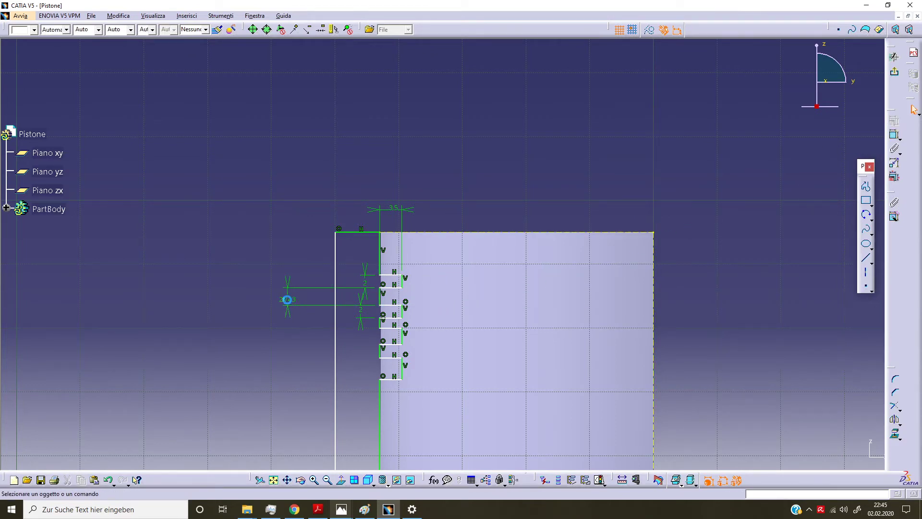
double_click(287, 299)
key(Return)
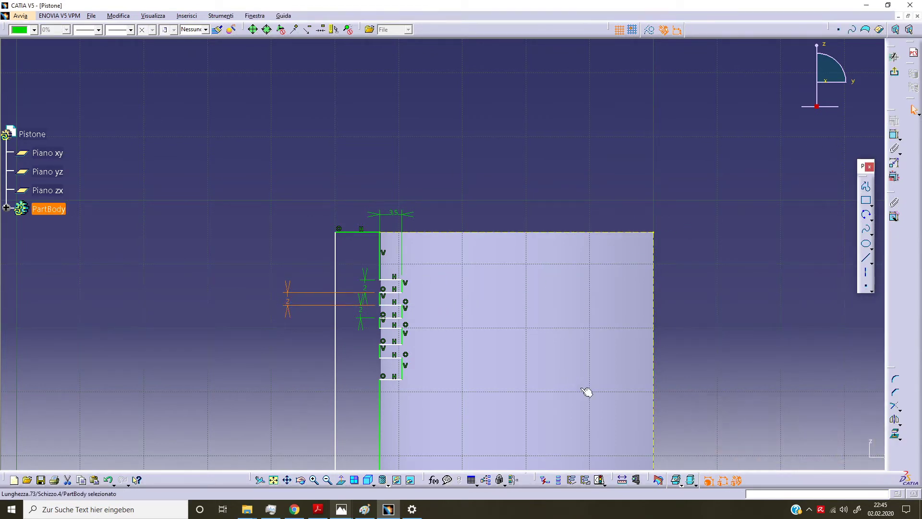
Step: Dimension the upper groove line 14 mm from the top edge, then undo it to 7.454
click(894, 134)
click(391, 279)
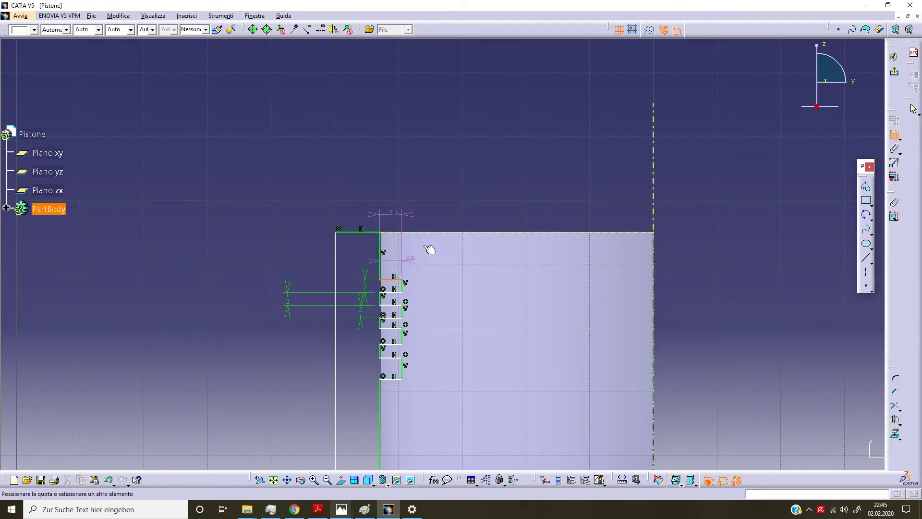
click(443, 233)
click(278, 250)
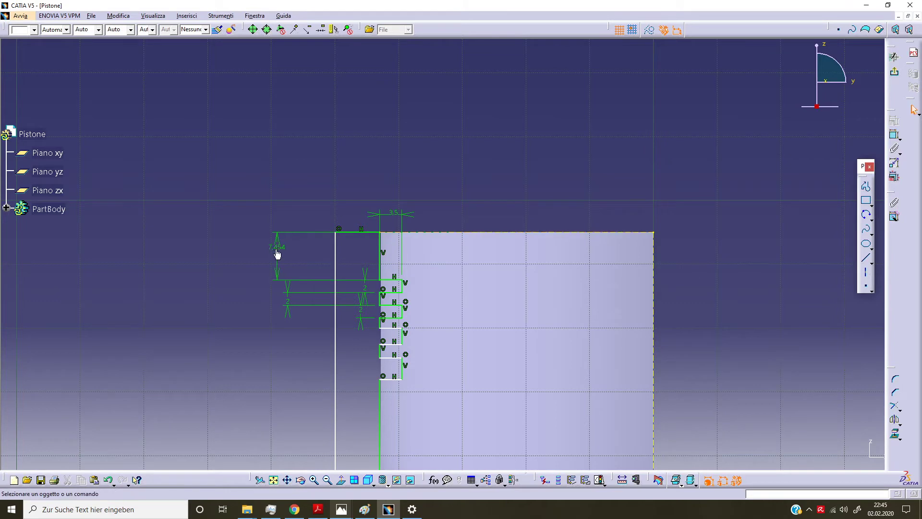
double_click(277, 250)
text(14mm)
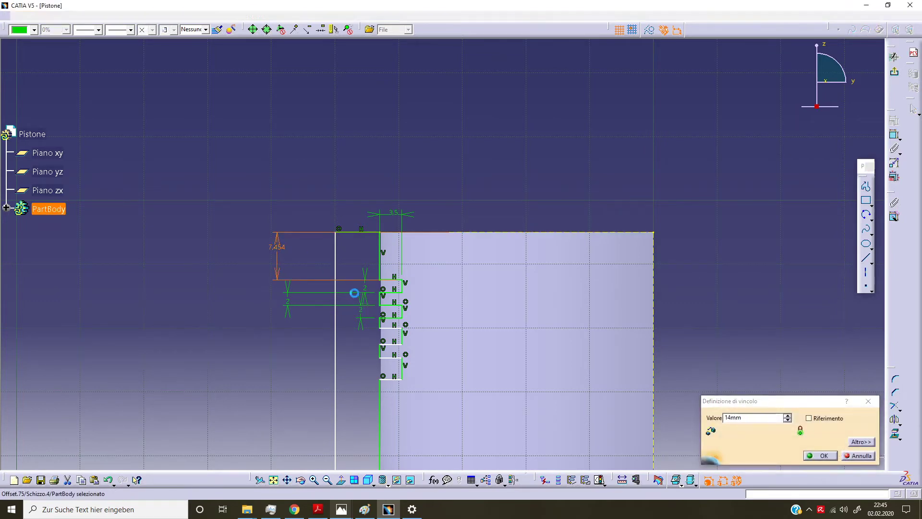
key(Return)
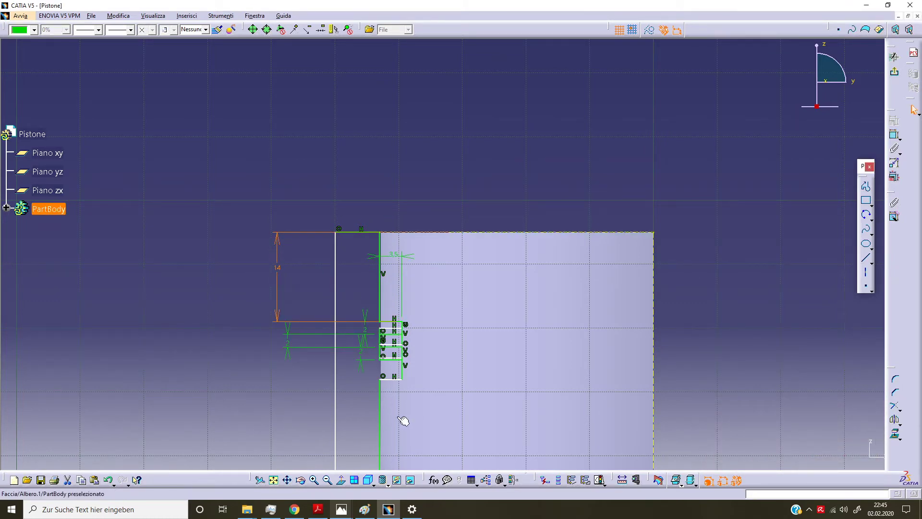
middle_drag(343, 423, 340, 341)
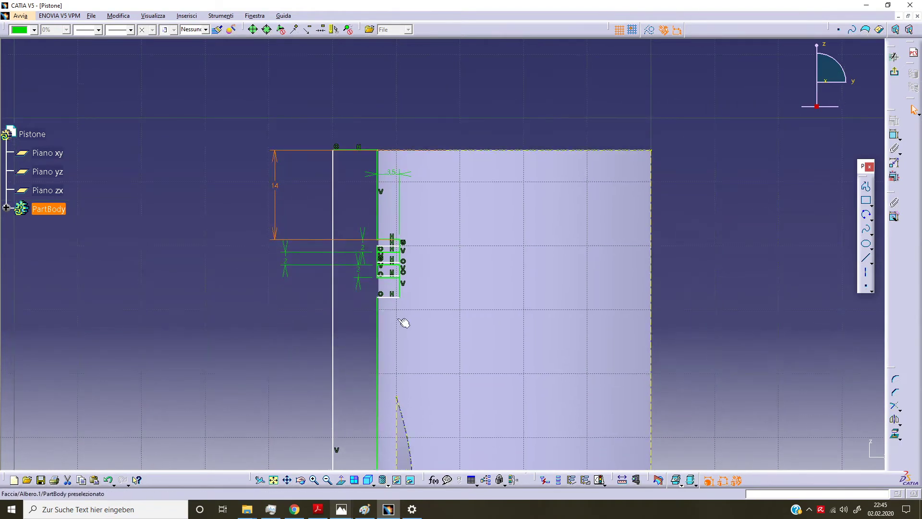
click(108, 480)
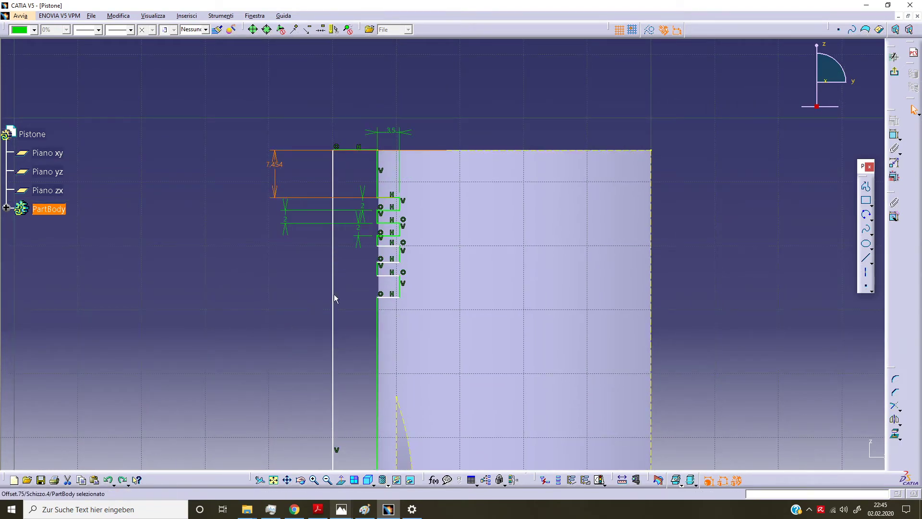
Step: Dimension the short groove gap to 2 mm
click(894, 136)
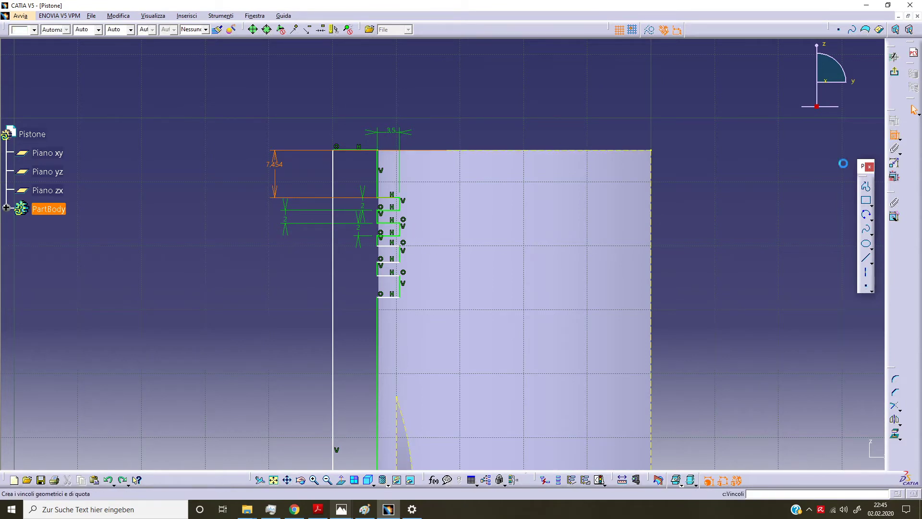
click(394, 237)
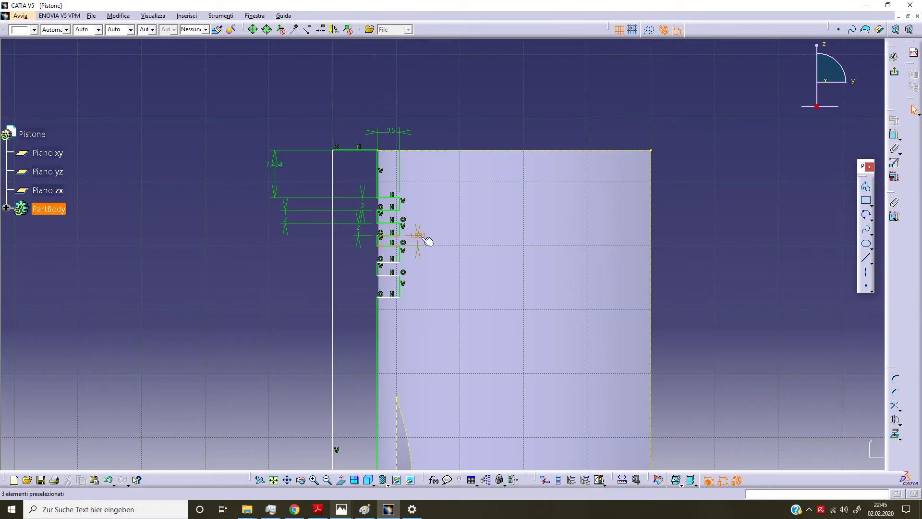
click(420, 239)
double_click(418, 235)
text(2)
key(Return)
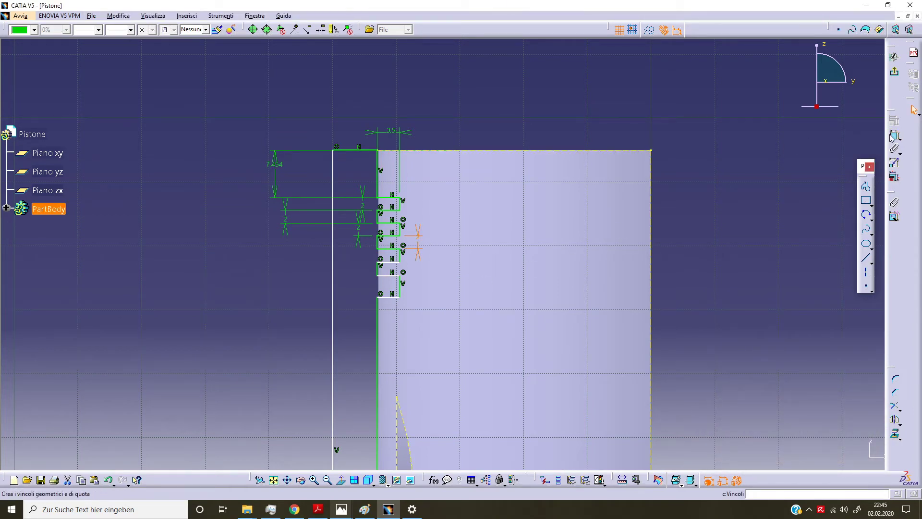
key(Escape)
Step: Dimension the next two groove distances to 2 mm each
click(390, 250)
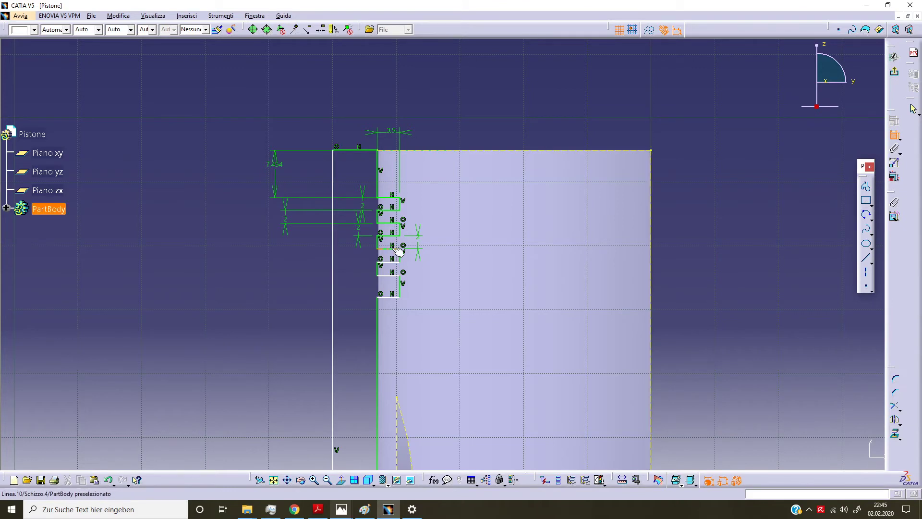
click(397, 249)
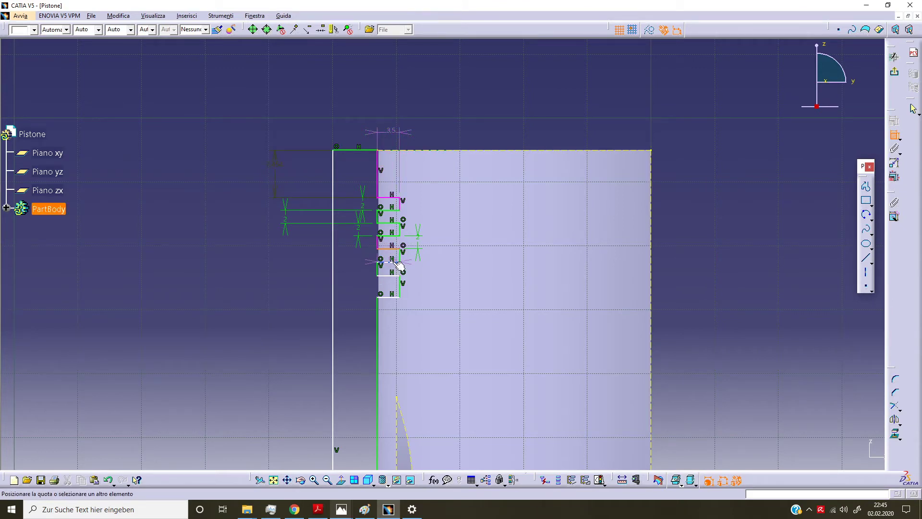
click(398, 263)
click(306, 269)
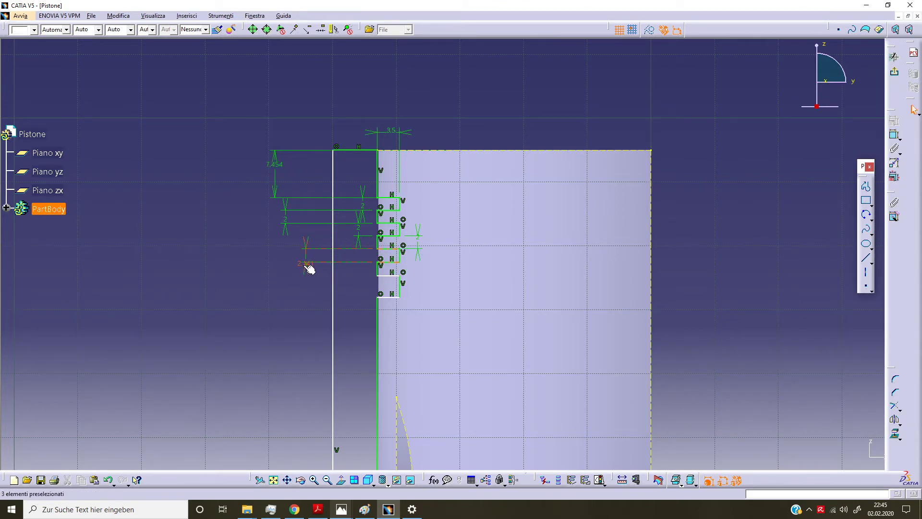
double_click(305, 269)
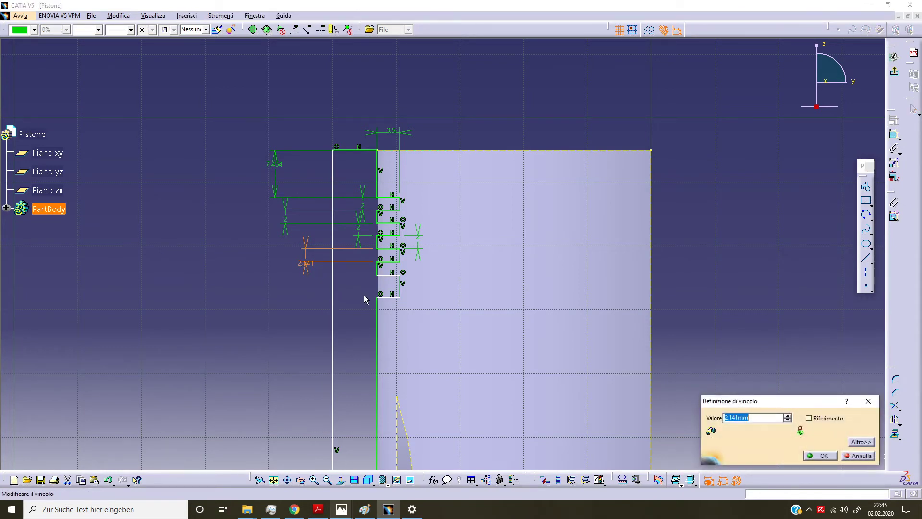
text(2)
key(Return)
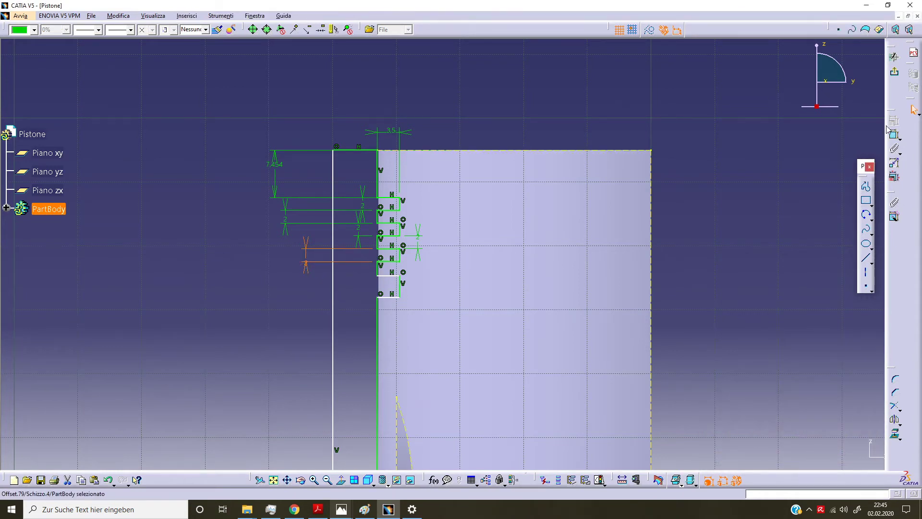
key(Escape)
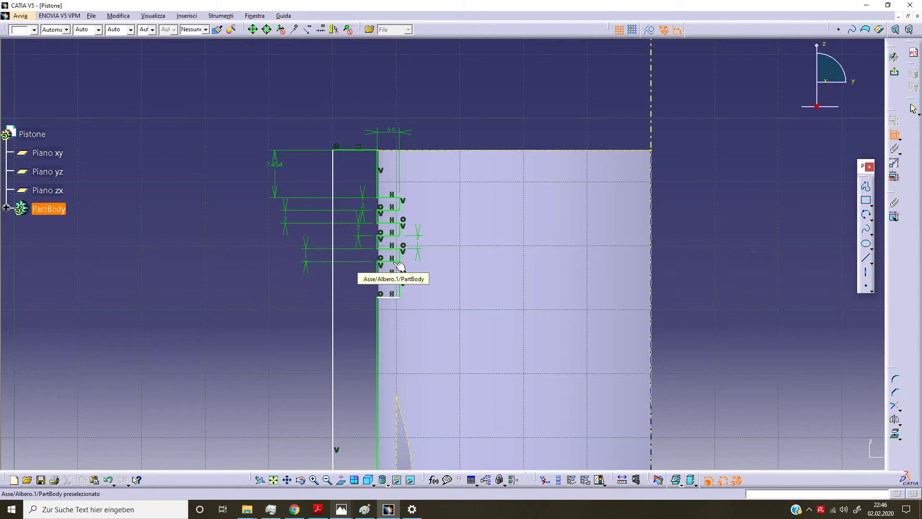
click(390, 275)
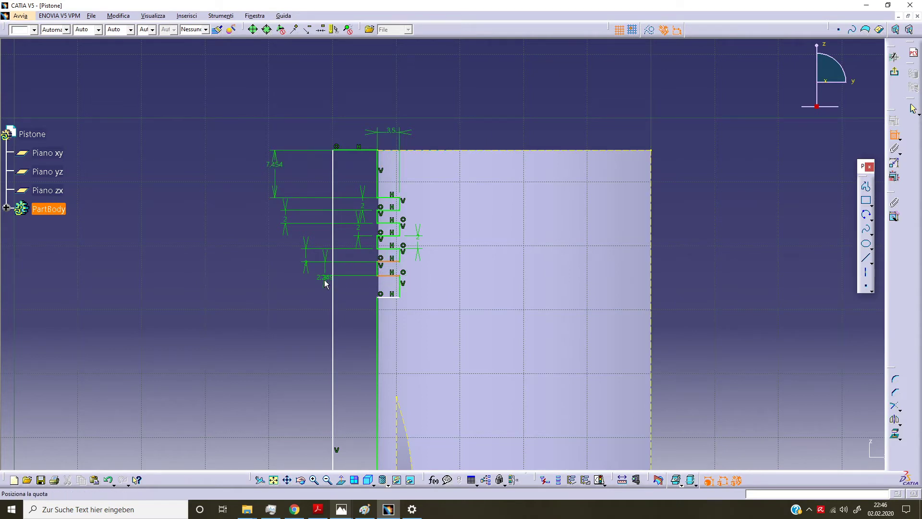
click(323, 282)
double_click(328, 285)
text(2)
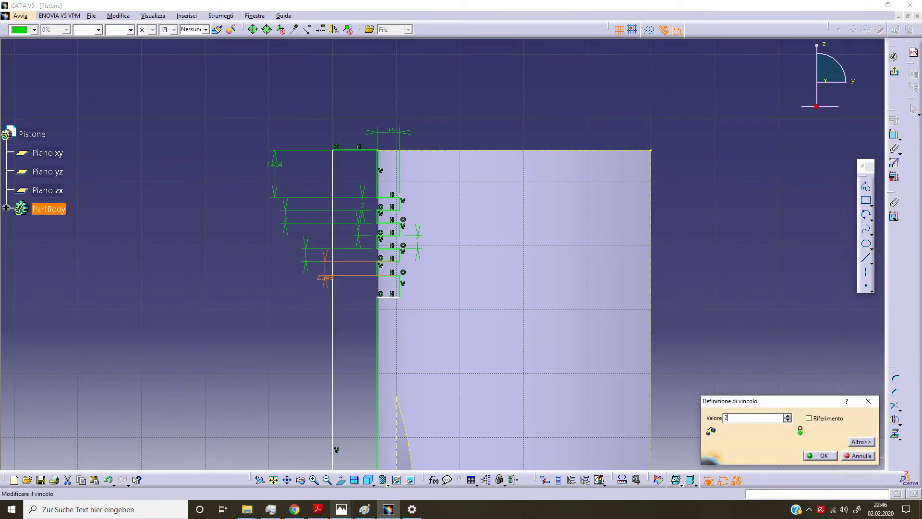
key(Return)
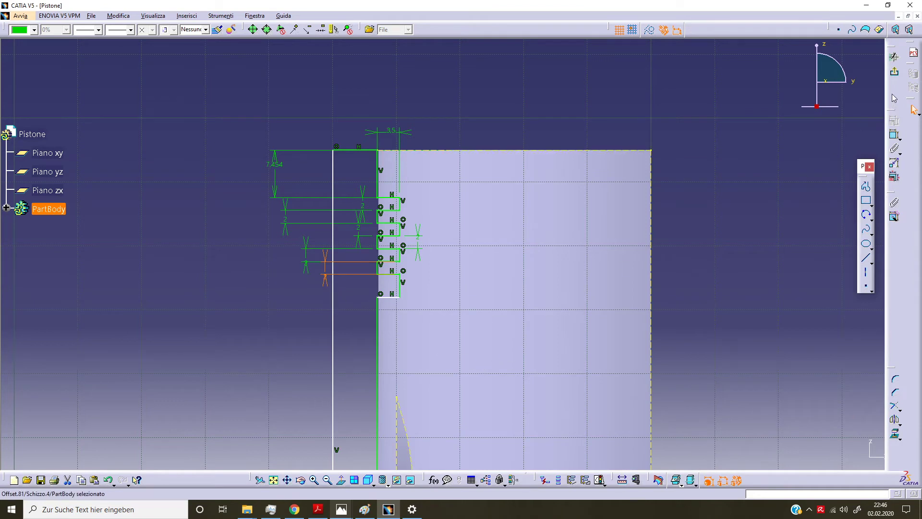
click(527, 246)
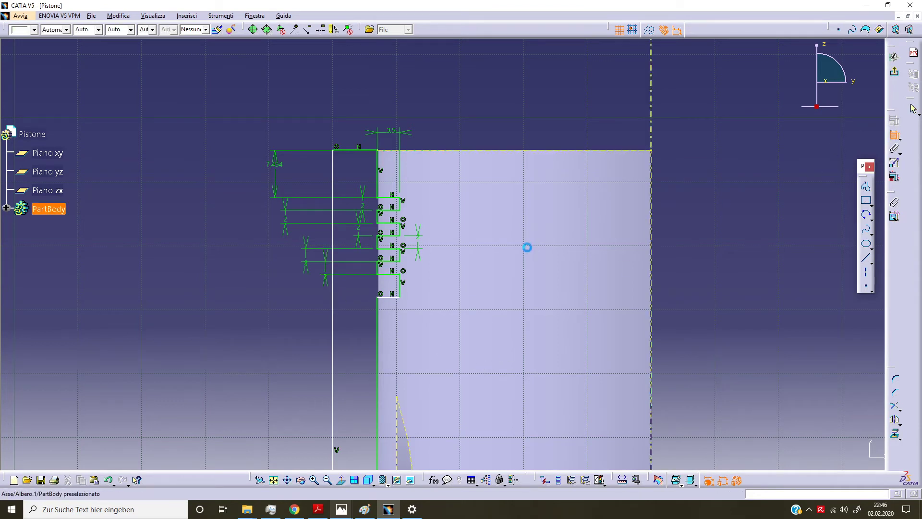
Step: Set the lowest step to 4 mm and re-enter the top-edge distance as 14 mm
click(397, 275)
click(399, 298)
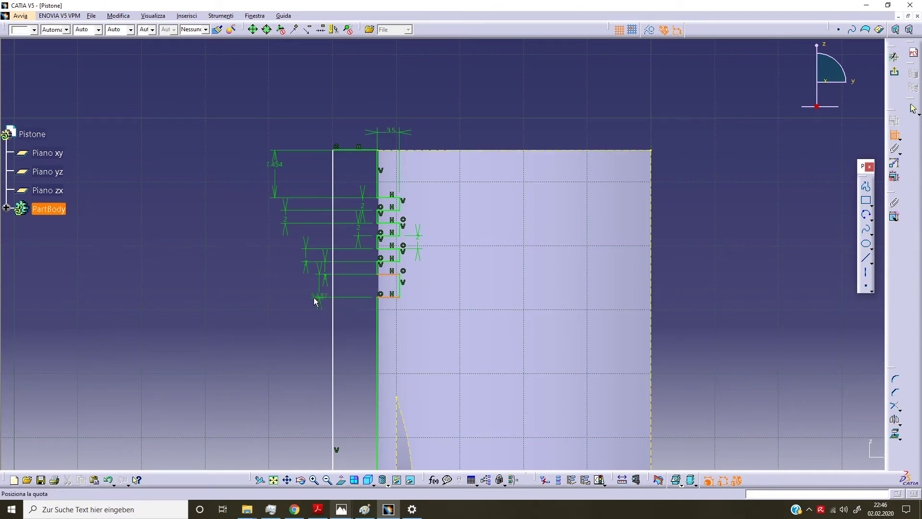
click(305, 301)
double_click(304, 301)
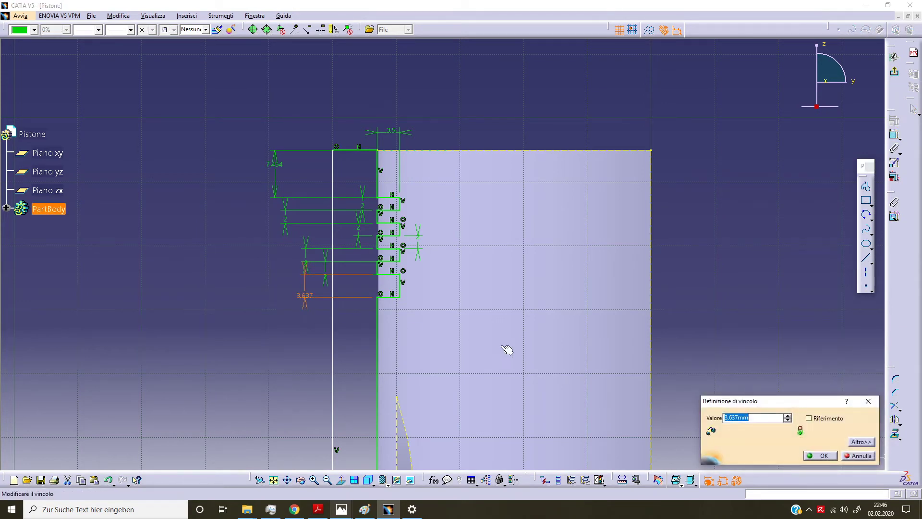
text(4)
key(Return)
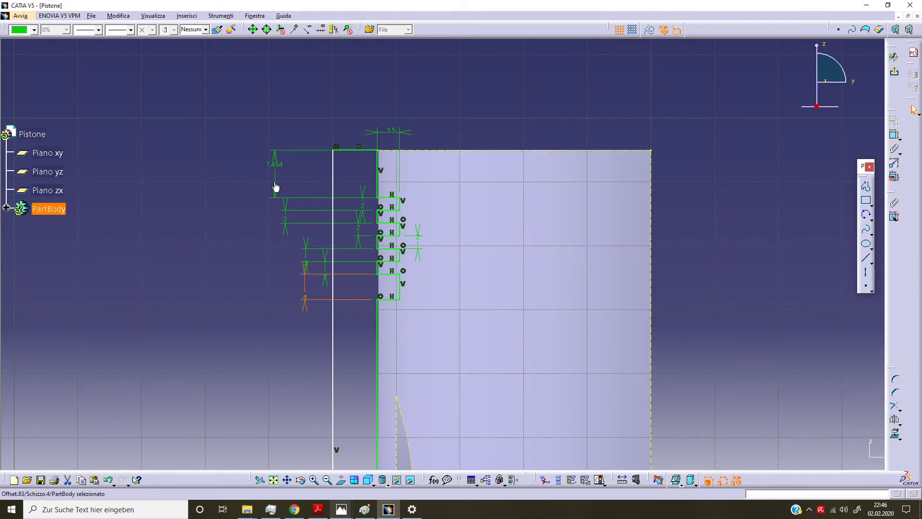
double_click(275, 170)
text(1)
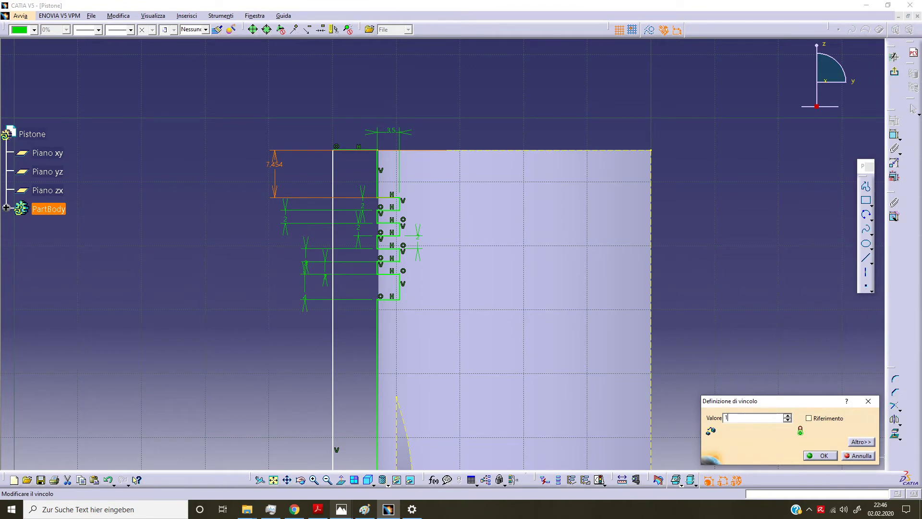
text(4)
key(Return)
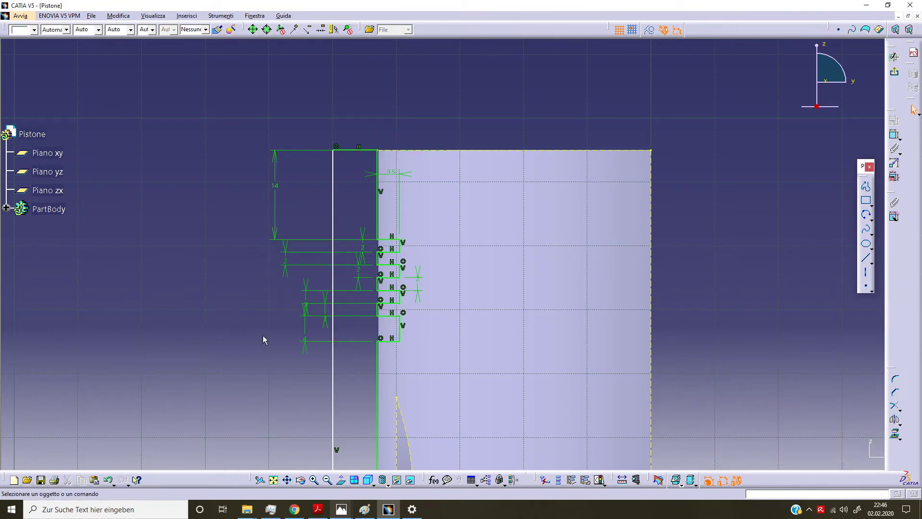
Step: Set the distance between the left and right vertical lines to 10 mm and exit the sketch
middle_drag(263, 340, 337, 390)
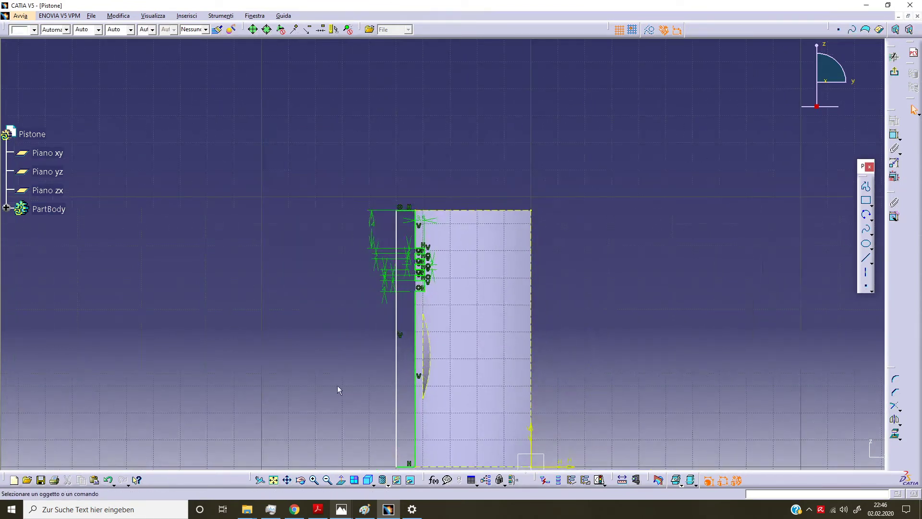
middle_drag(567, 365, 576, 321)
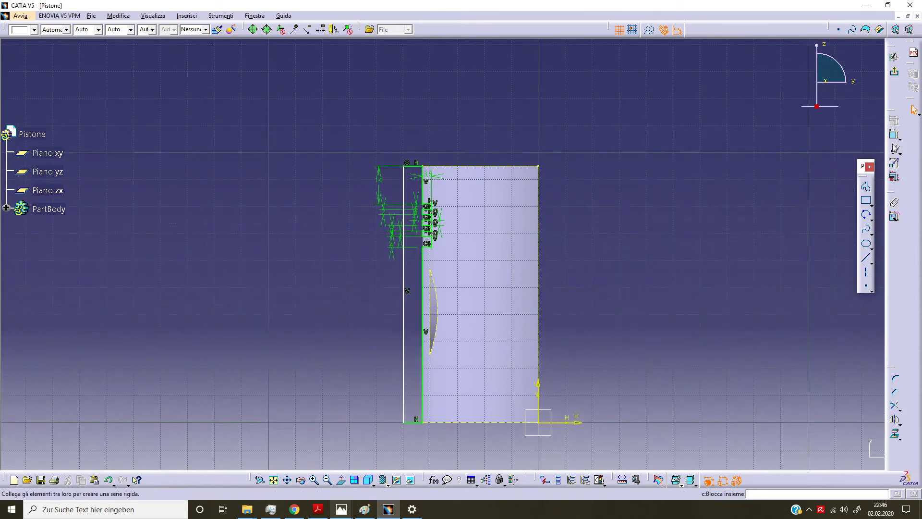
click(894, 135)
click(404, 385)
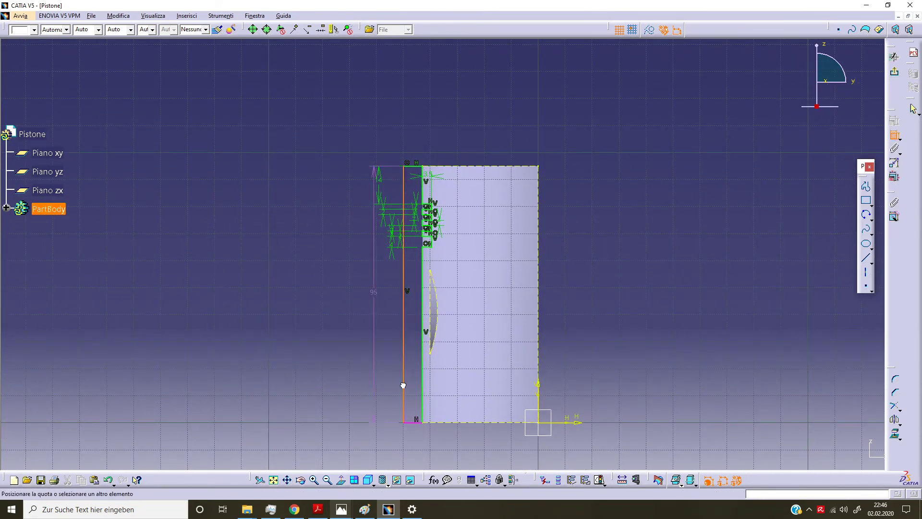
click(423, 388)
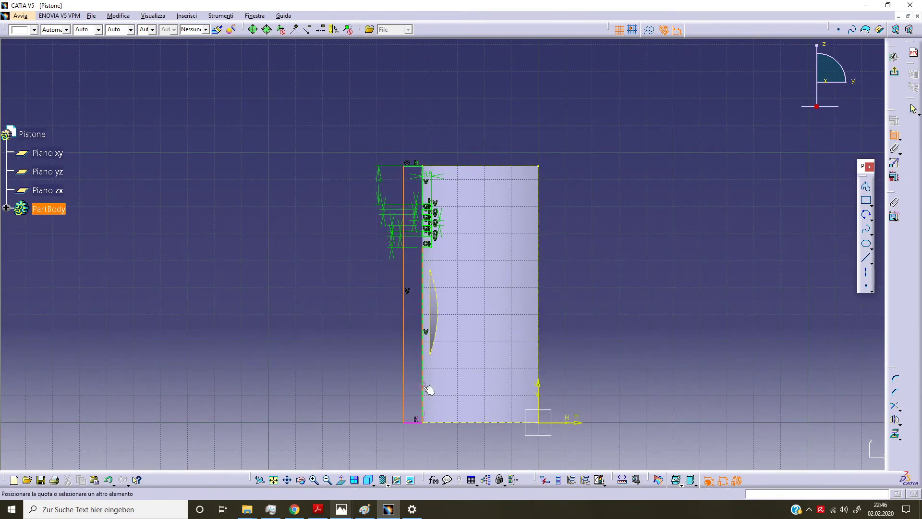
click(379, 396)
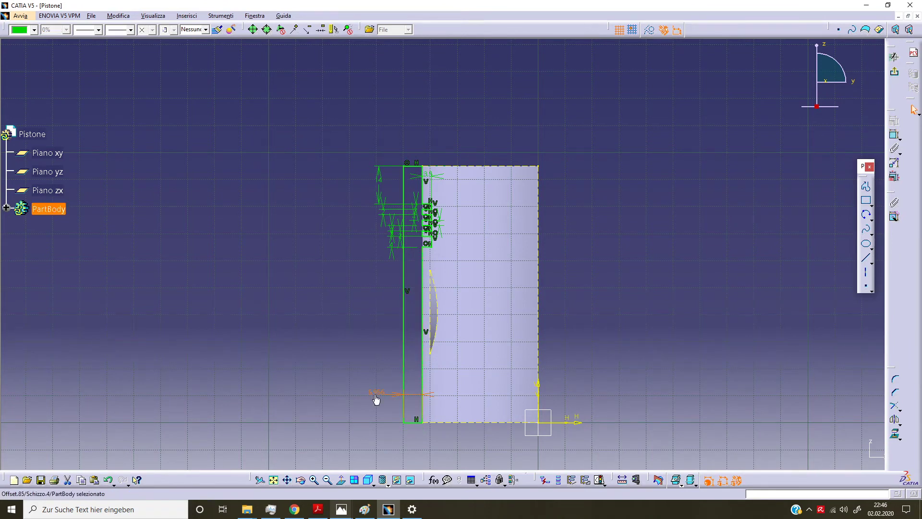
double_click(375, 394)
text(10)
key(Return)
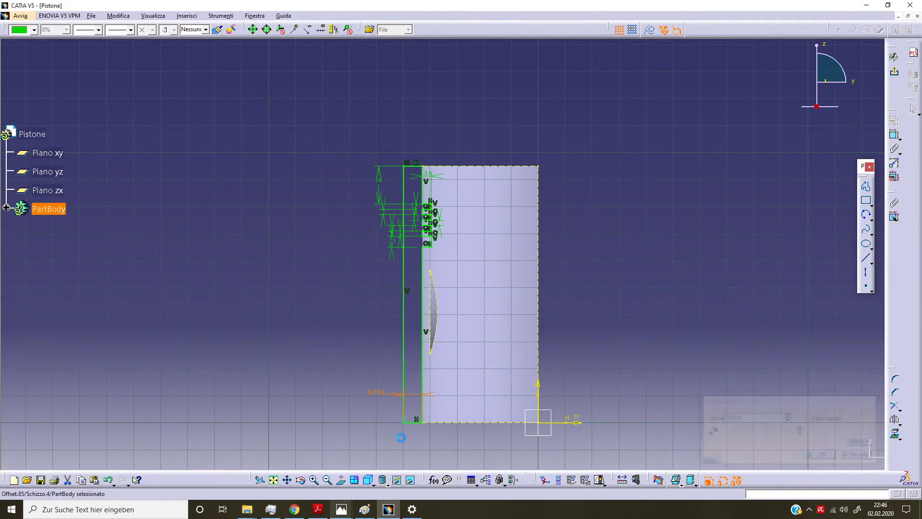
click(714, 202)
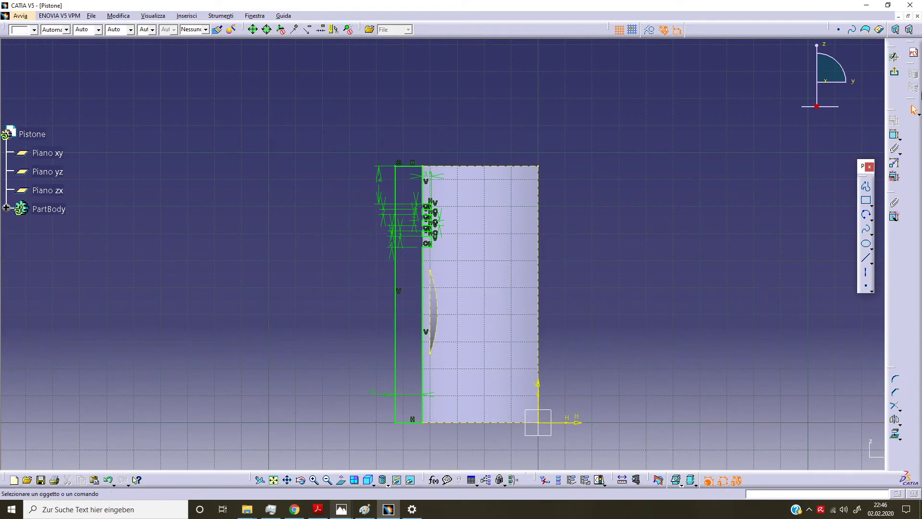
click(894, 72)
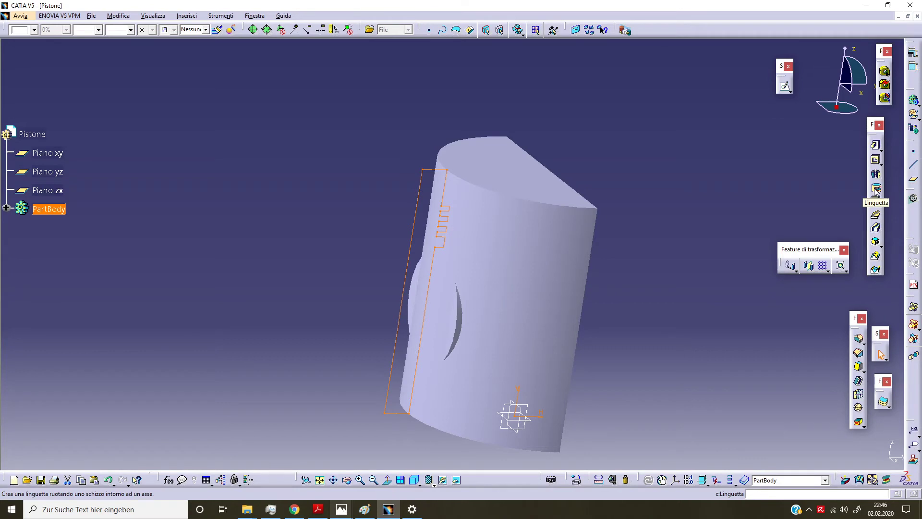
Step: Revolve the profile as a groove about the Z axis, 90° each way
click(876, 190)
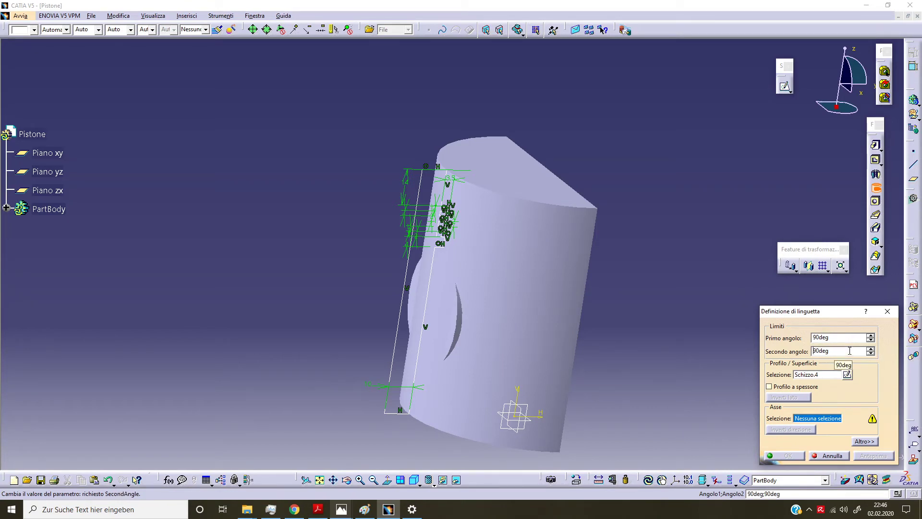
right_click(819, 421)
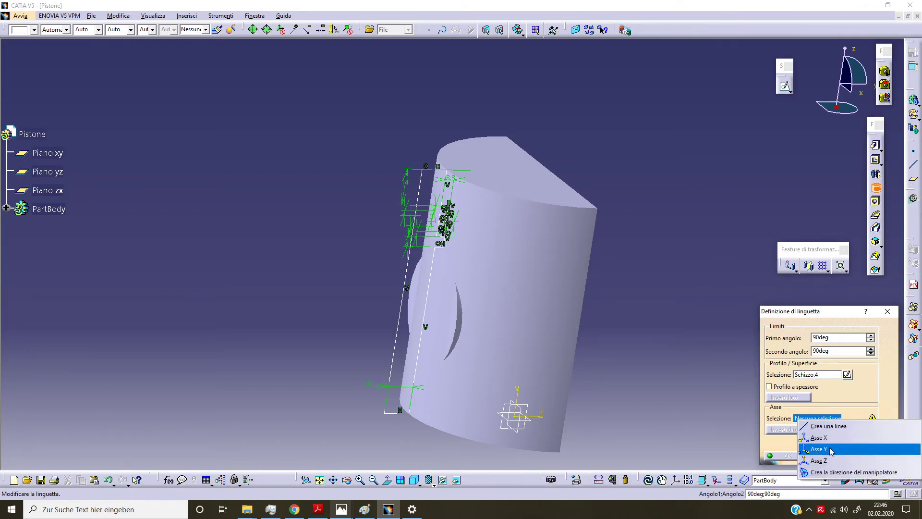
click(834, 462)
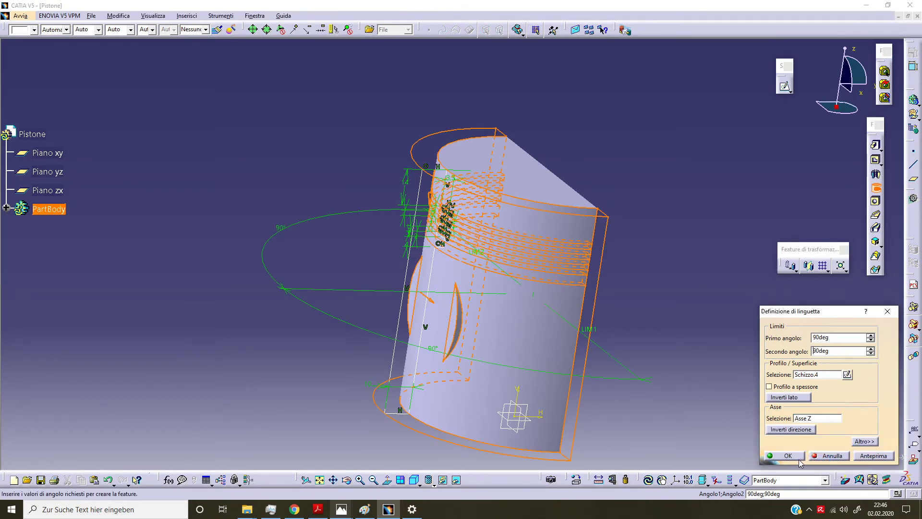
click(799, 459)
mouse_move(694, 319)
middle_down()
mouse_move(517, 250)
mouse_move(391, 279)
mouse_move(531, 243)
mouse_move(650, 241)
mouse_move(633, 261)
mouse_move(590, 261)
middle_up()
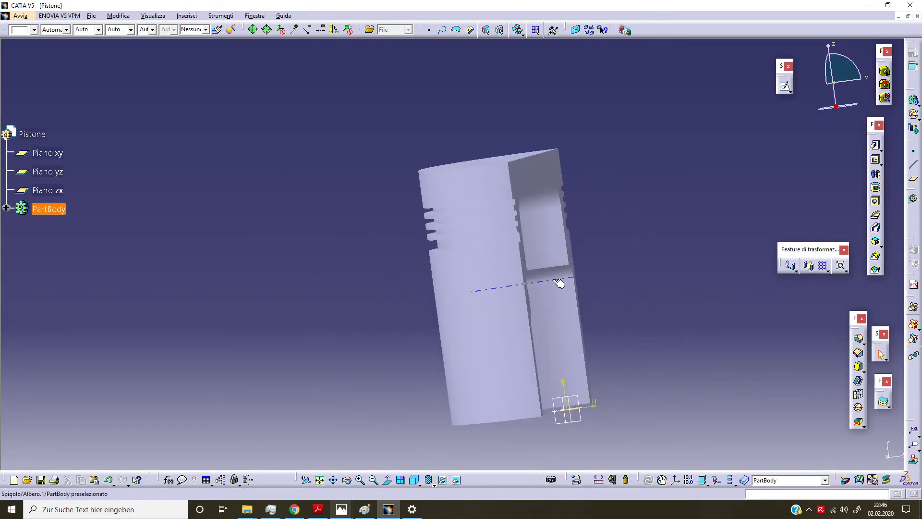
Step: Undo the last action and chamfer the piston's top outer edge at 2 mm × 45°
key(ctrl+z)
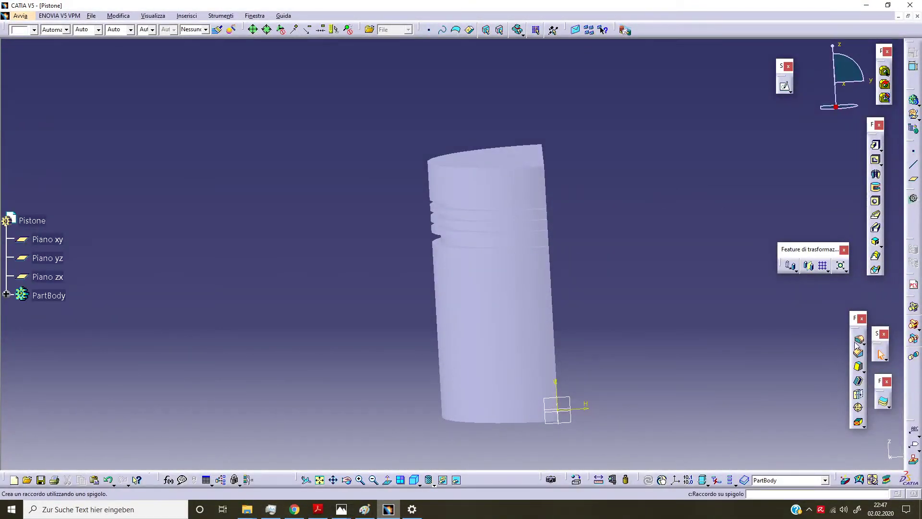
click(859, 352)
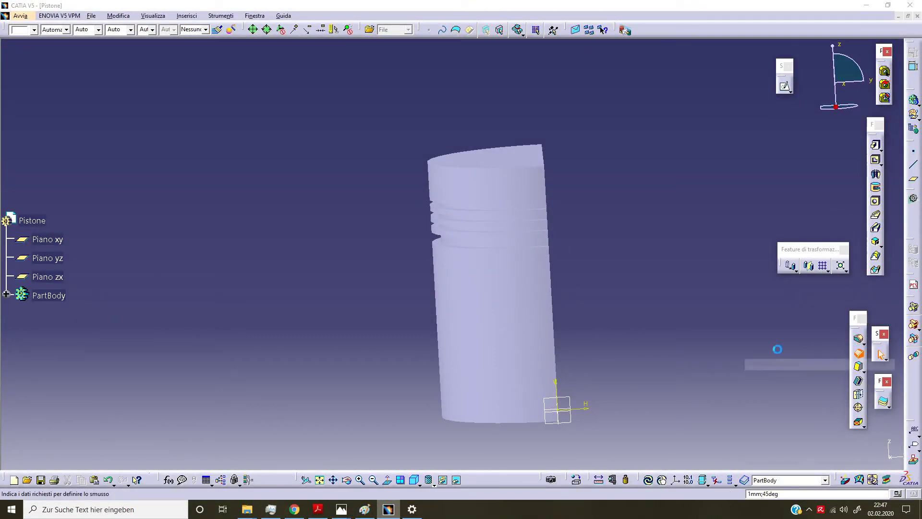
click(522, 168)
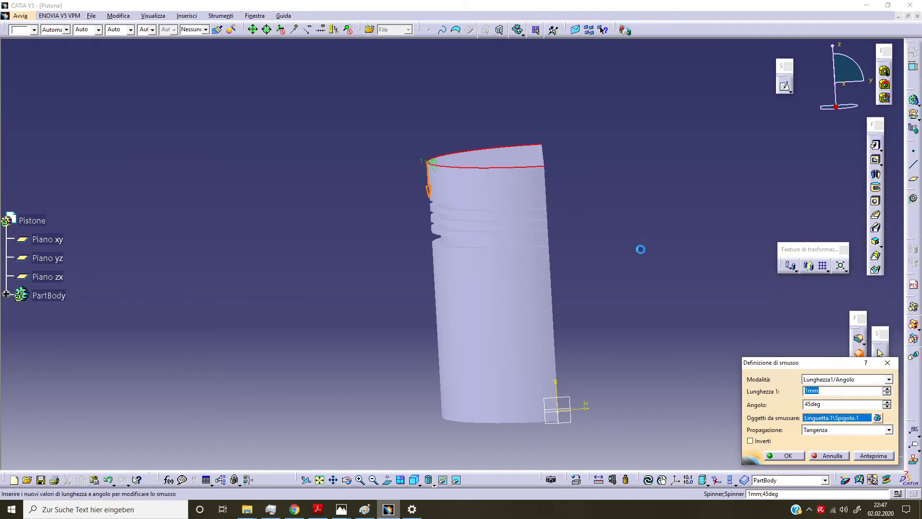
text(2)
click(789, 456)
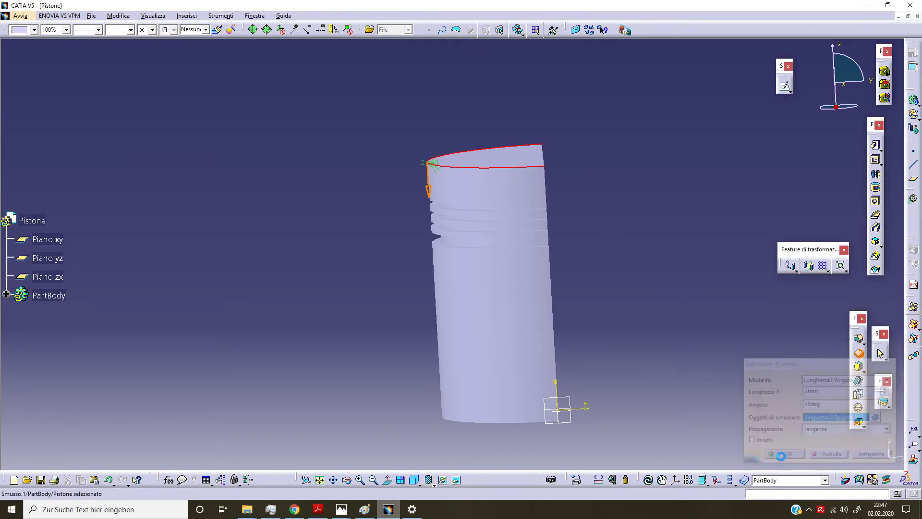
middle_drag(658, 325, 525, 363)
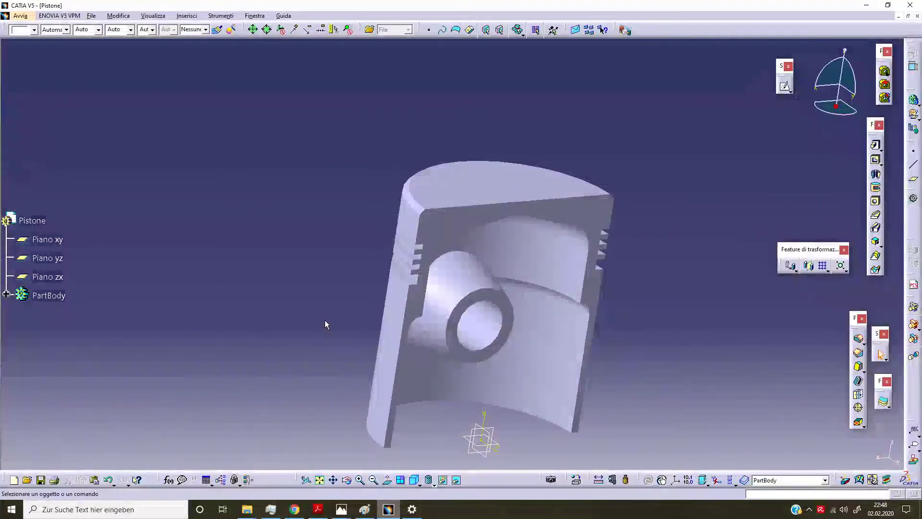
Step: Set up a 20 mm Up To Next hole on the pin boss face and open its positioning sketch
middle_drag(329, 314, 354, 284)
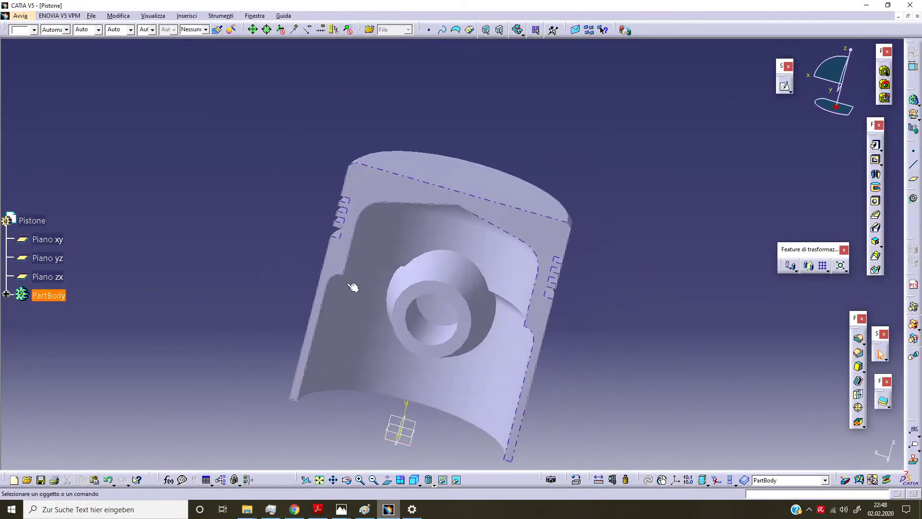
middle_drag(441, 366, 454, 321)
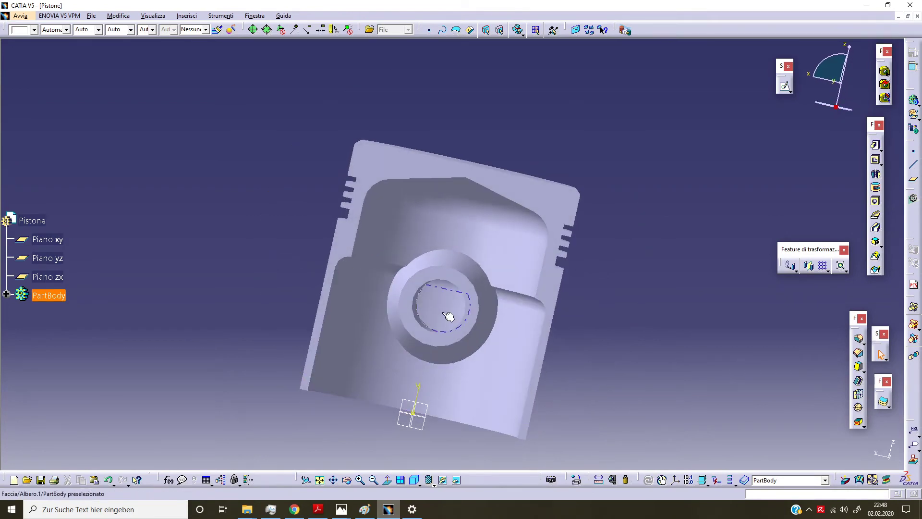
click(447, 315)
mouse_move(599, 304)
middle_down()
mouse_move(594, 255)
mouse_move(643, 287)
mouse_move(572, 311)
mouse_move(638, 271)
middle_up()
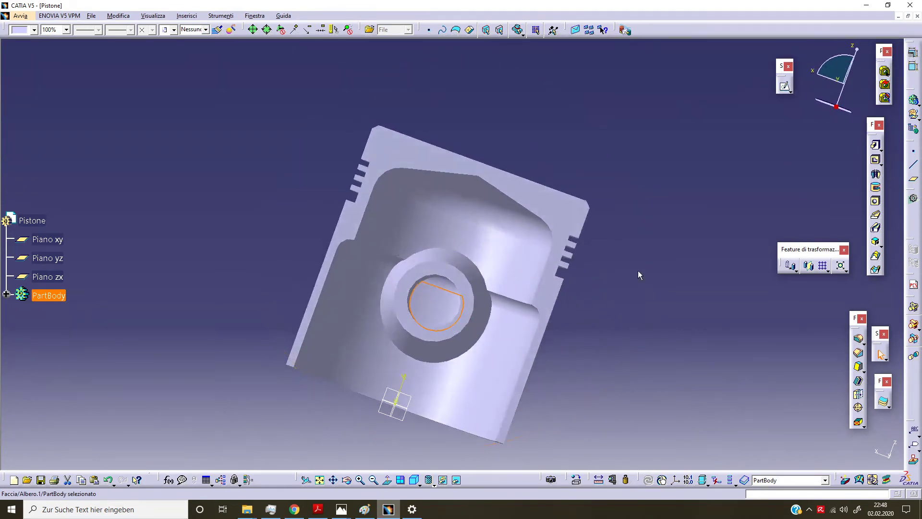
click(876, 202)
text(20)
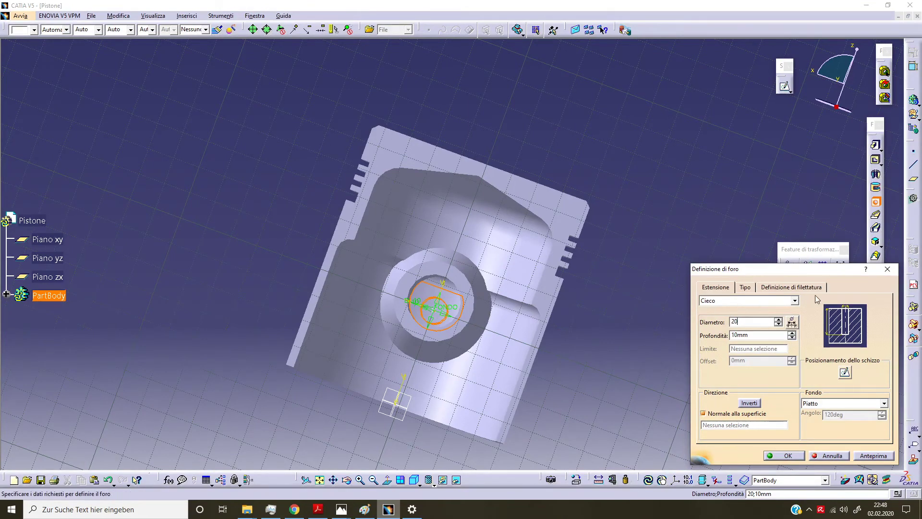
click(795, 303)
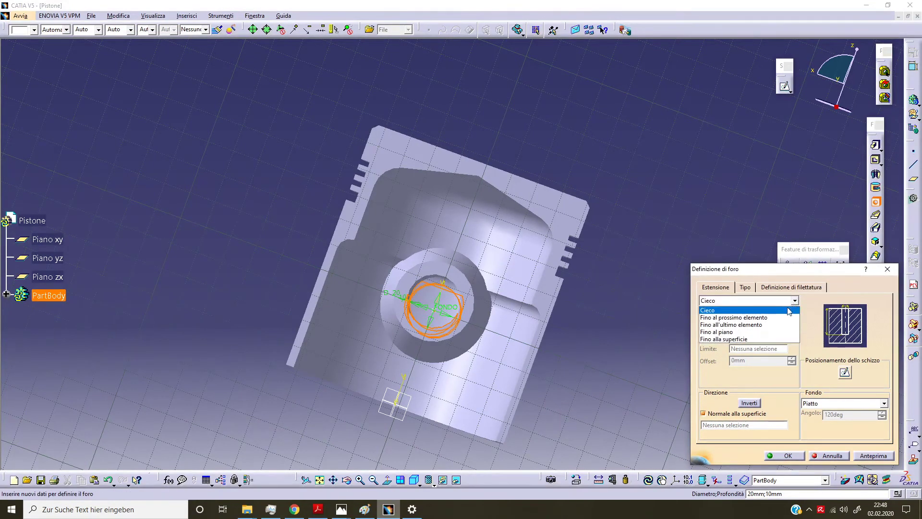
click(735, 311)
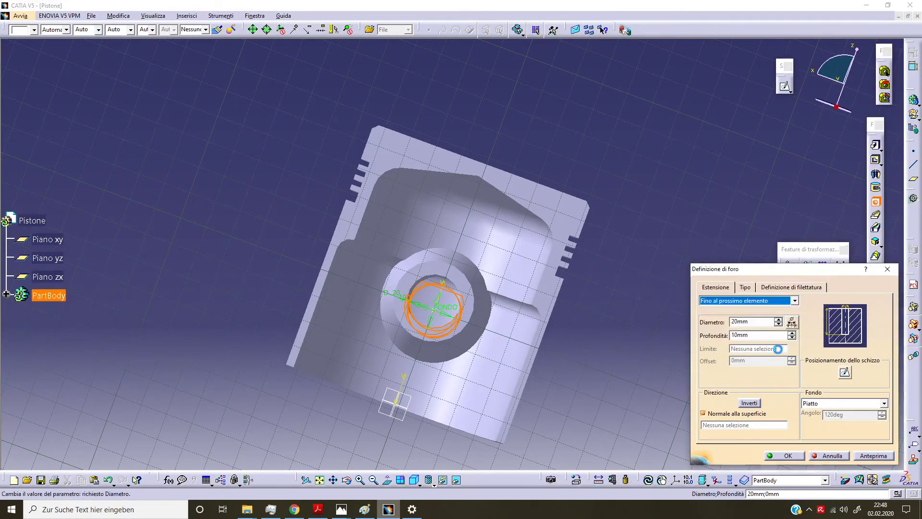
click(844, 373)
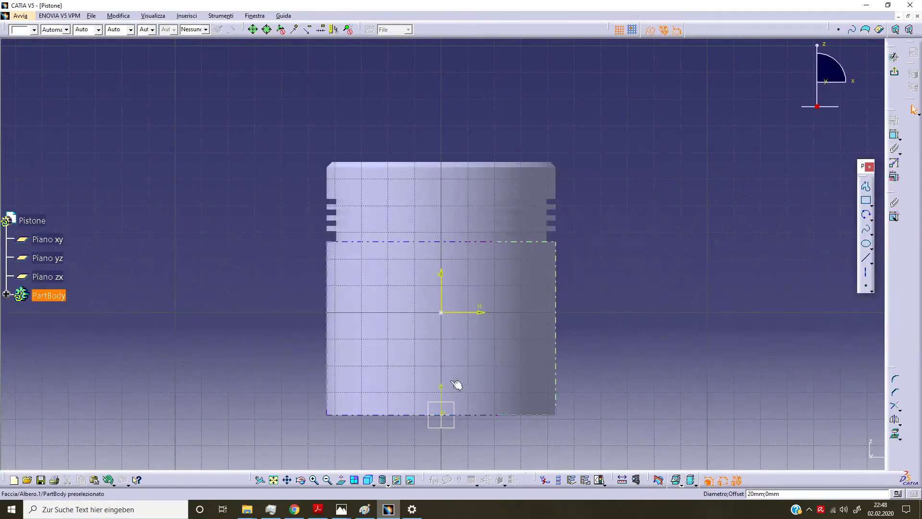
Step: Make the hole centre coincident with the boss circle and create the 20 mm pin hole
mouse_move(282, 354)
middle_down()
mouse_move(413, 335)
mouse_move(546, 119)
mouse_move(555, 73)
middle_up()
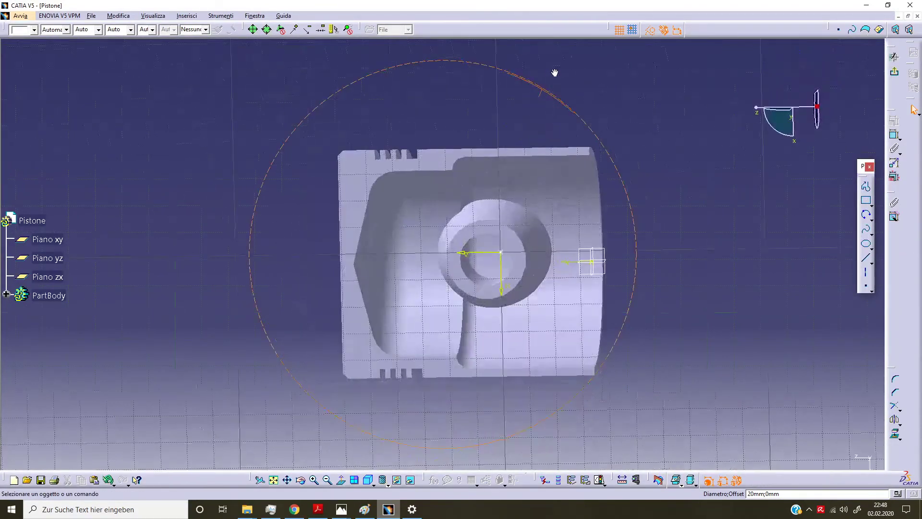
middle_drag(620, 253, 533, 240)
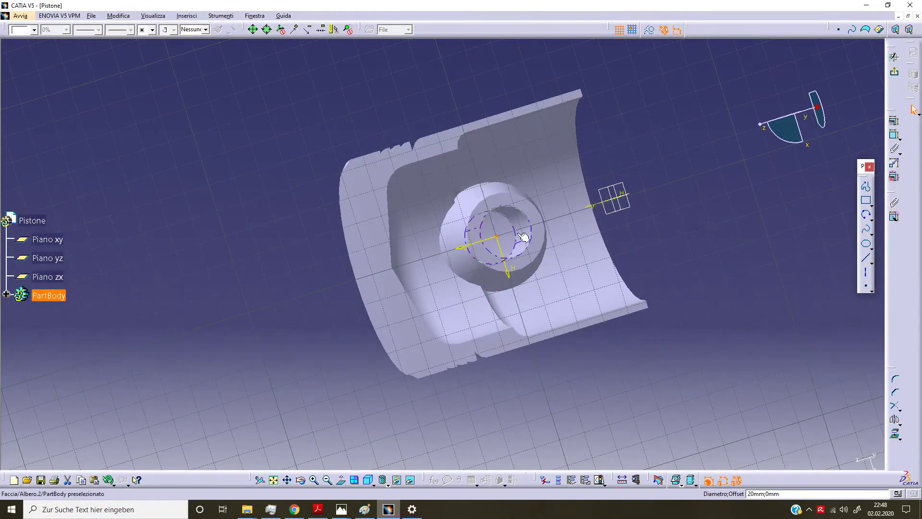
click(524, 237)
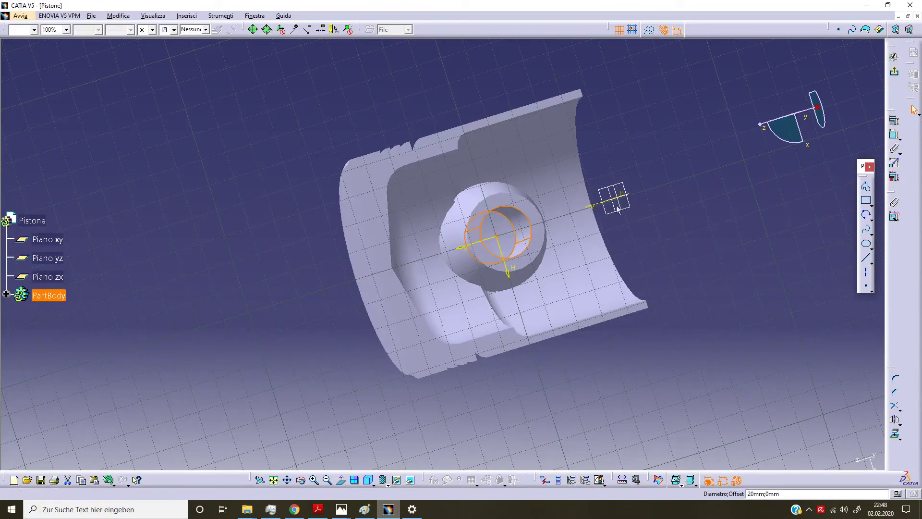
click(894, 121)
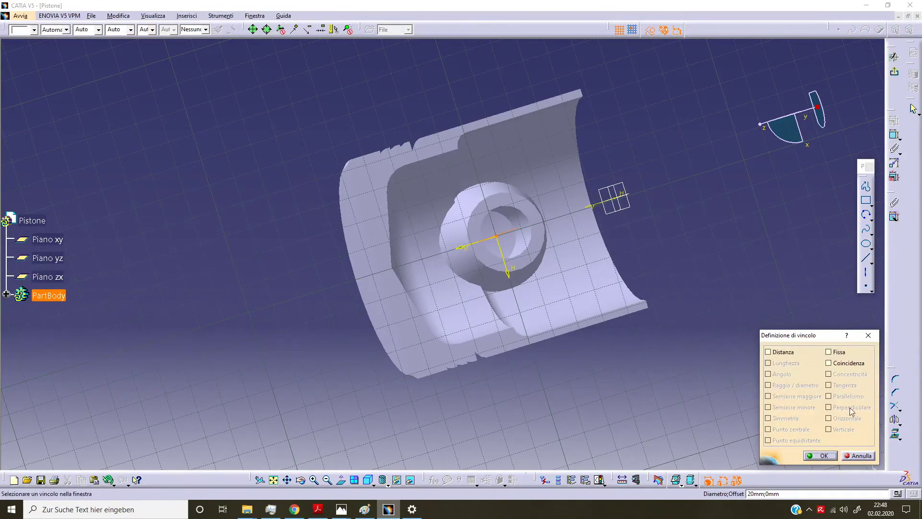
click(828, 362)
mouse_move(652, 311)
middle_down()
mouse_move(556, 312)
mouse_move(578, 339)
mouse_move(591, 343)
mouse_move(601, 332)
middle_up()
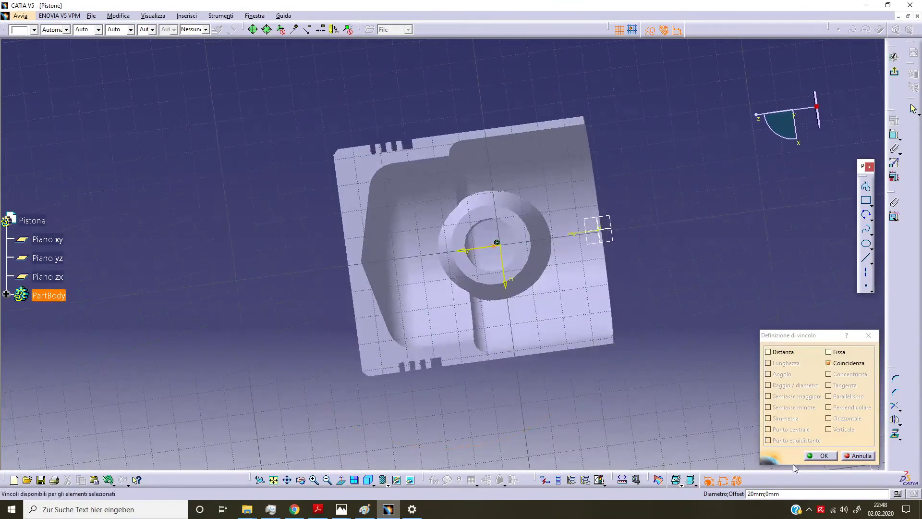
click(811, 455)
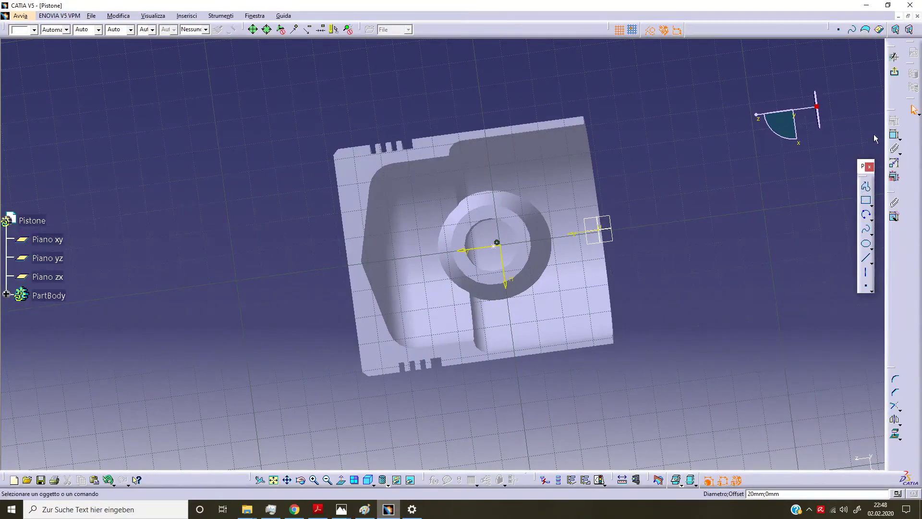
click(894, 72)
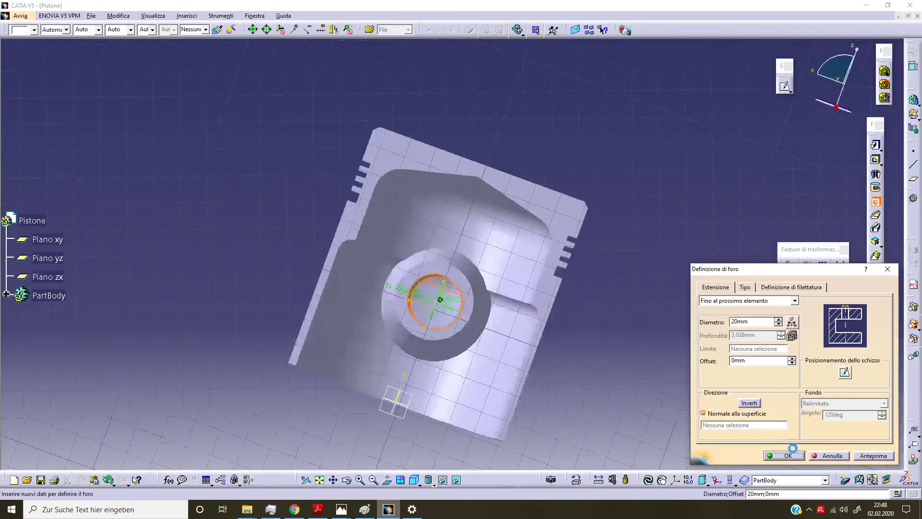
click(788, 455)
mouse_move(663, 324)
middle_down()
mouse_move(219, 249)
mouse_move(383, 282)
mouse_move(606, 214)
mouse_move(655, 186)
mouse_move(389, 224)
mouse_move(185, 381)
middle_up()
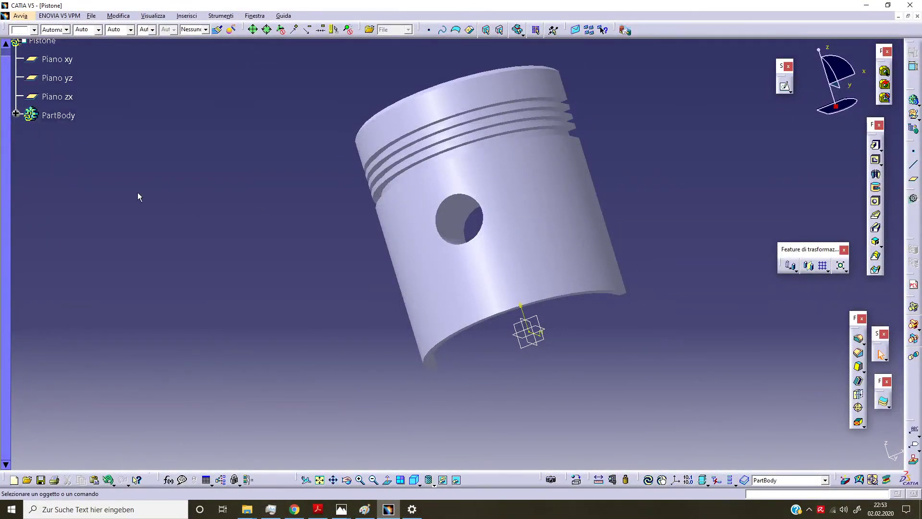
Step: Start a new sketch on Piano yz and draw a small rectangle left of the piston
click(785, 87)
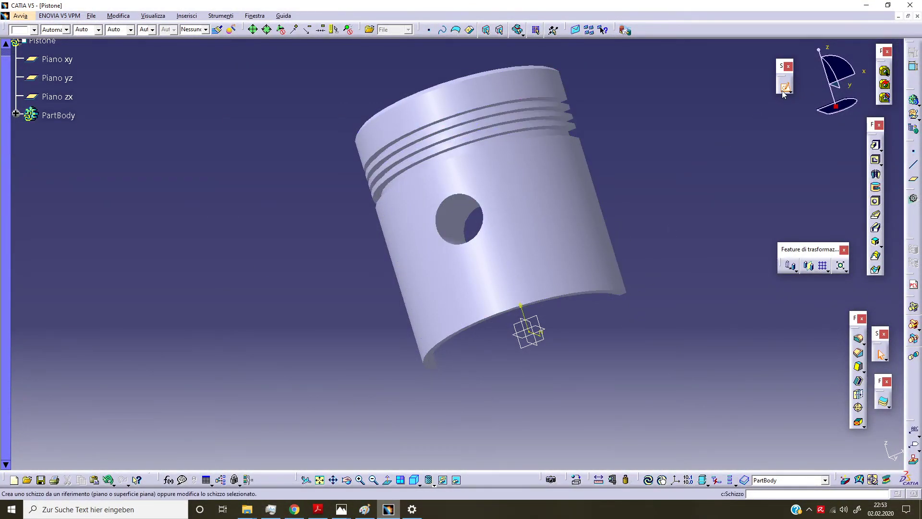
click(64, 78)
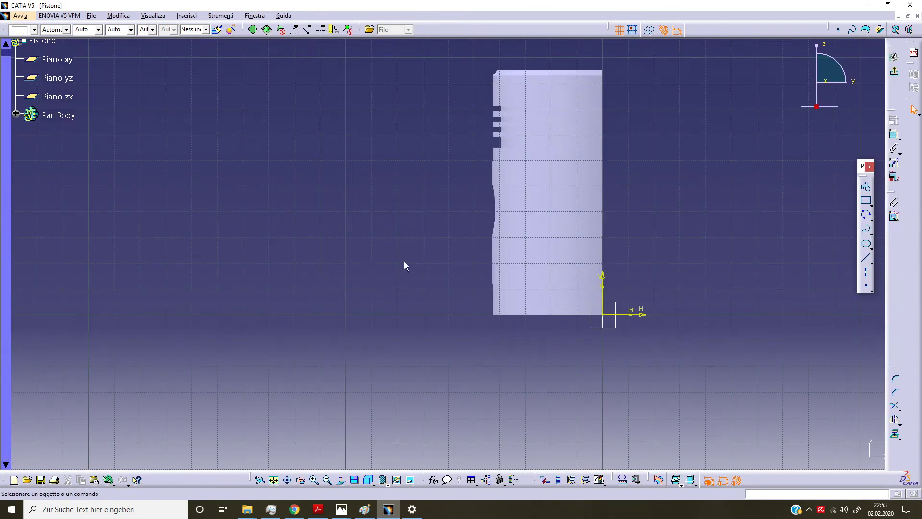
click(866, 200)
click(270, 171)
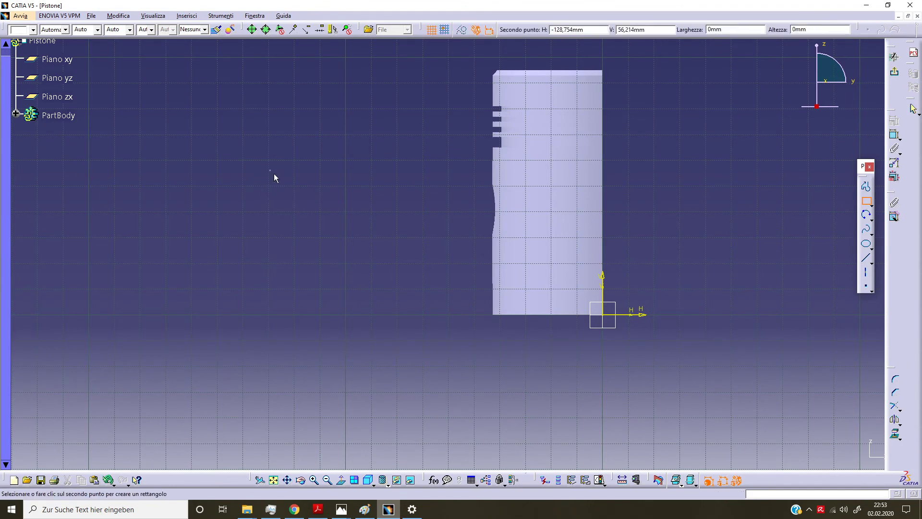
click(293, 196)
Step: Dimension the rectangle to 1 mm high and 2 mm wide
click(894, 135)
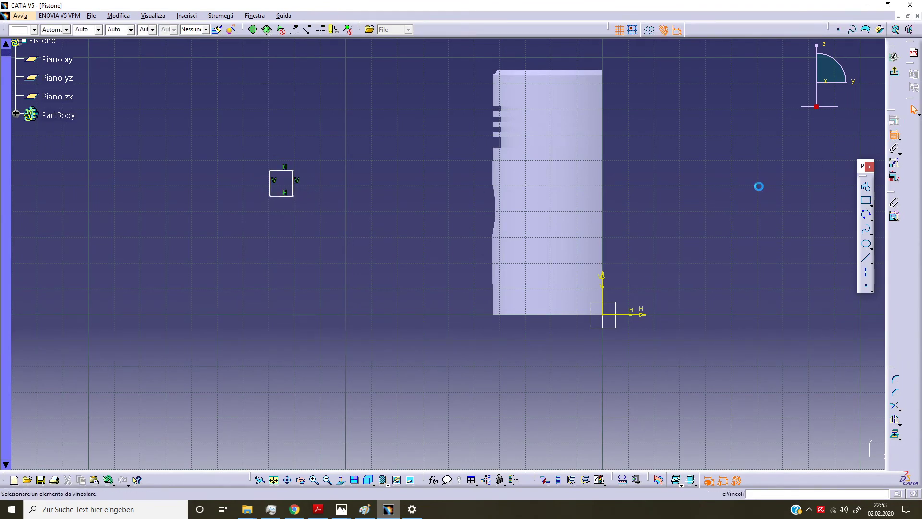
click(293, 185)
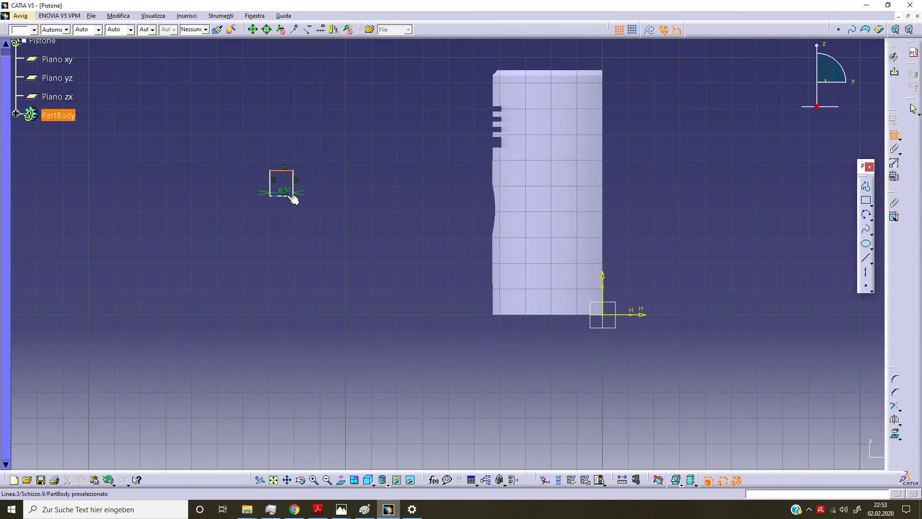
click(307, 181)
double_click(305, 177)
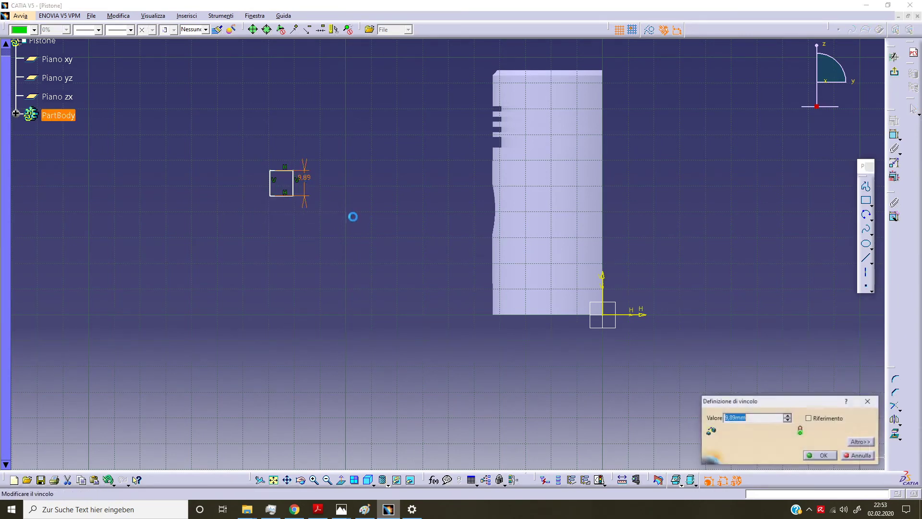
text(1)
key(Return)
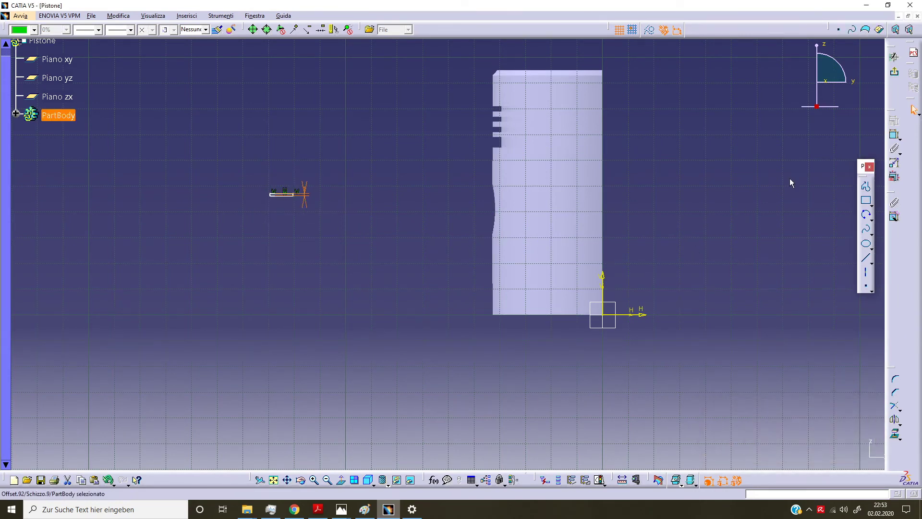
click(894, 135)
mouse_move(291, 237)
middle_down()
mouse_move(227, 206)
mouse_move(563, 255)
middle_up()
click(406, 201)
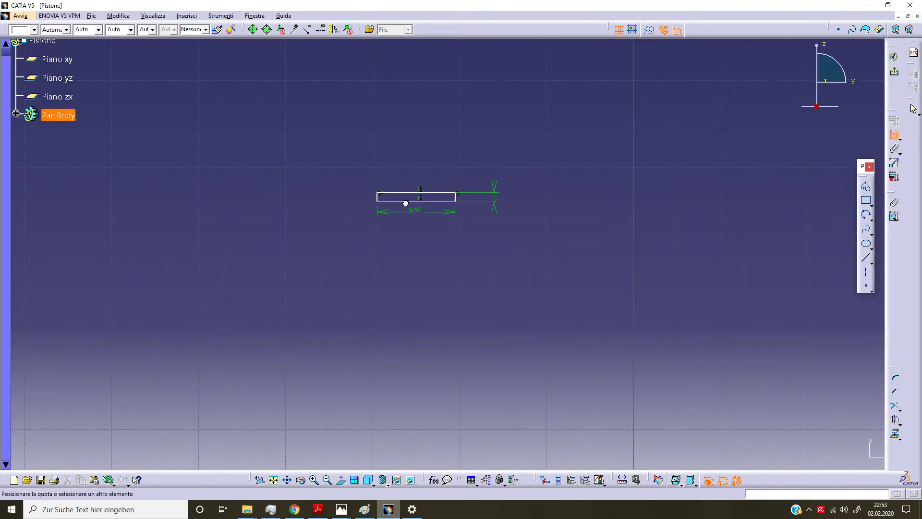
double_click(412, 235)
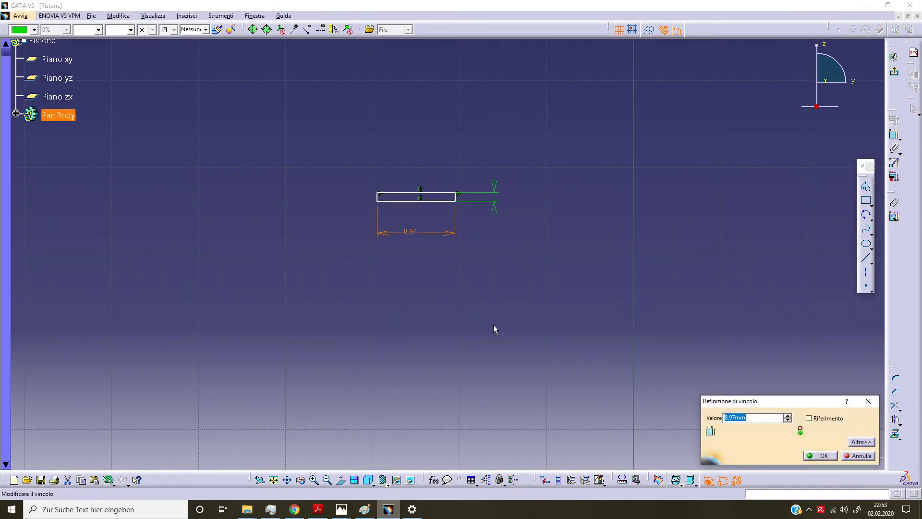
key(Return)
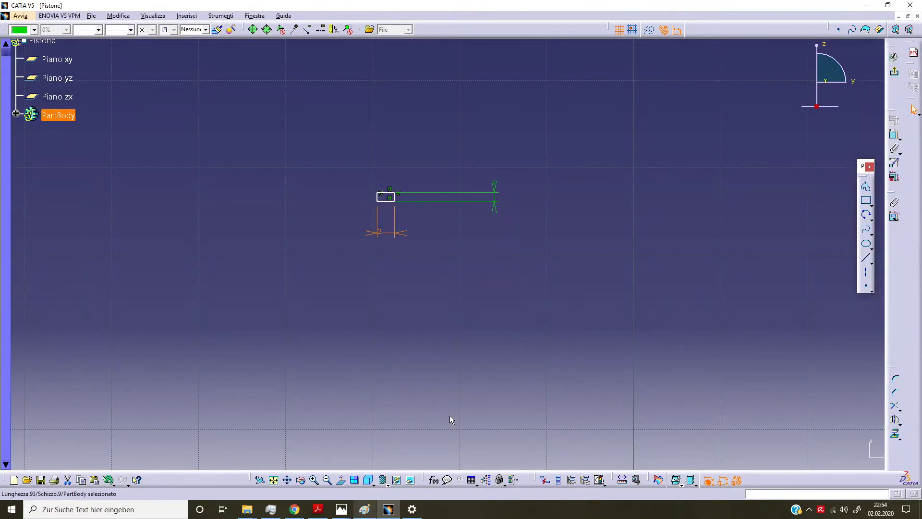
middle_drag(696, 382, 685, 433)
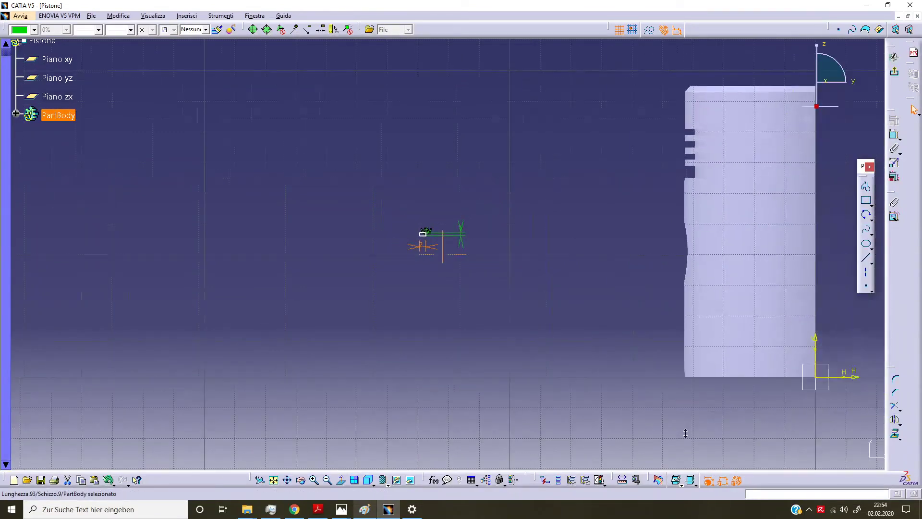
Step: Place the rectangle's corner 51 mm above the H axis
click(429, 238)
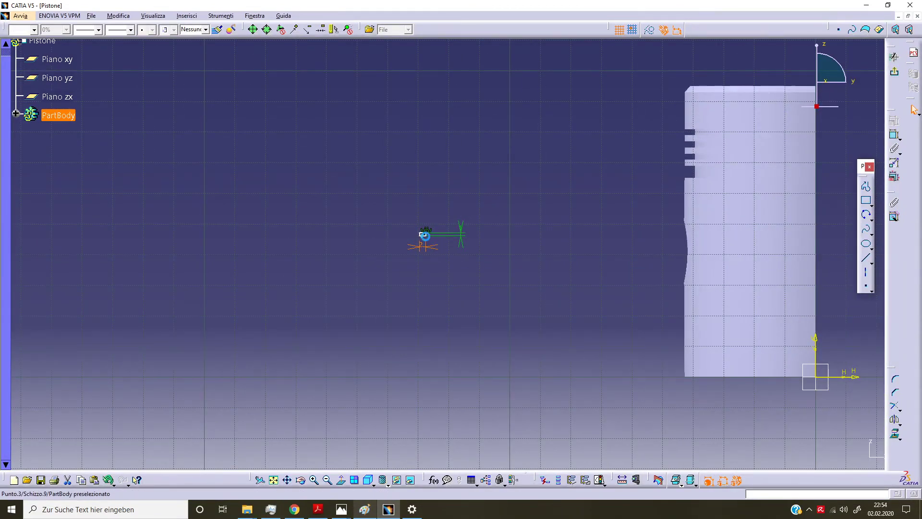
click(893, 134)
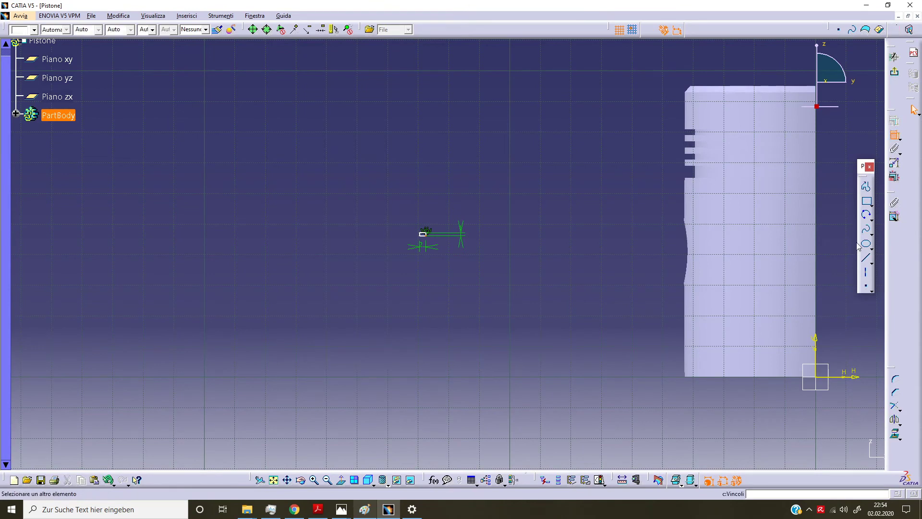
click(846, 381)
click(617, 326)
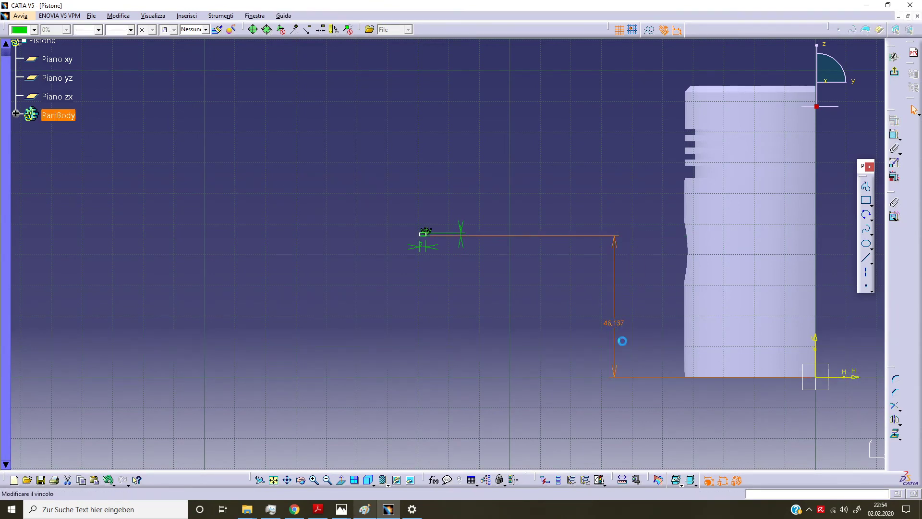
text(51)
key(Return)
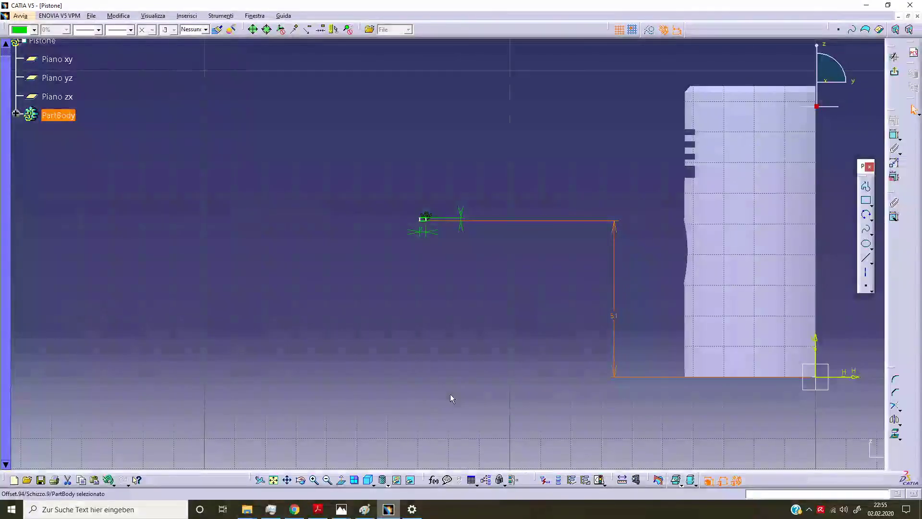
click(457, 311)
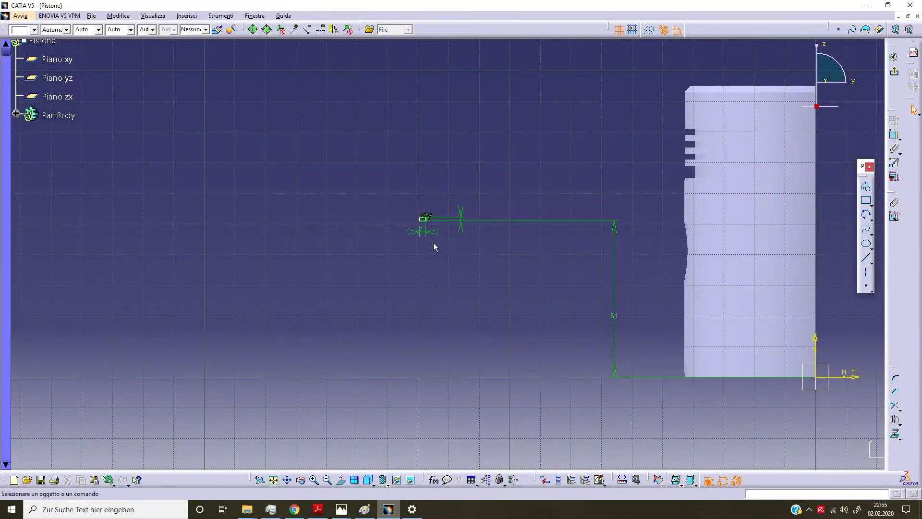
Step: Set the corner 35 mm horizontally from the origin and exit the sketch
click(423, 219)
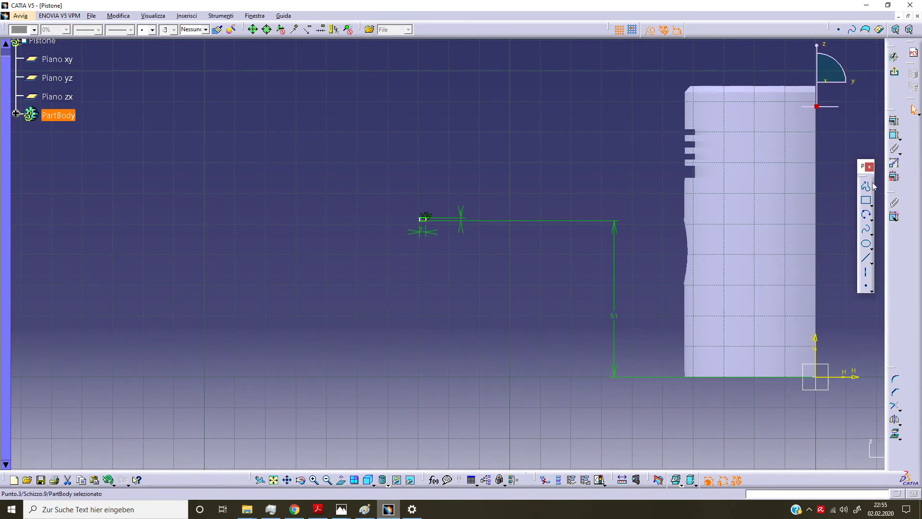
click(895, 136)
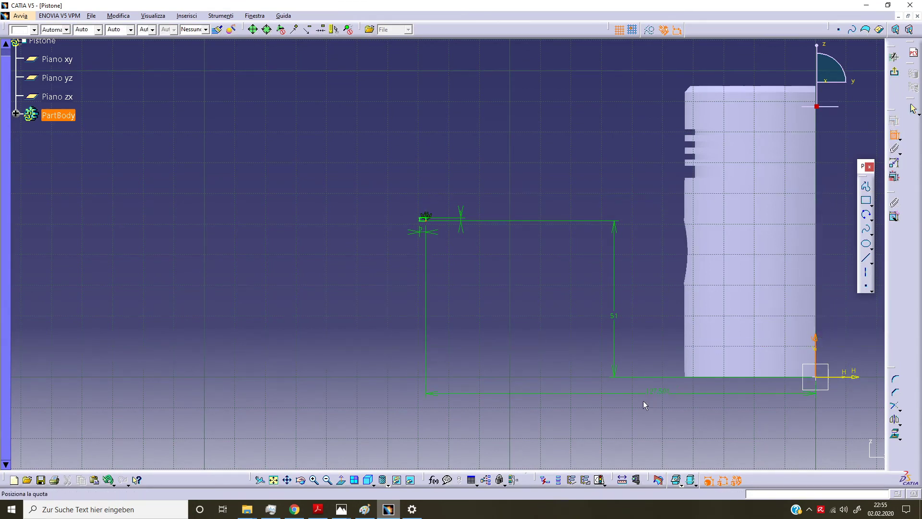
click(629, 420)
double_click(625, 419)
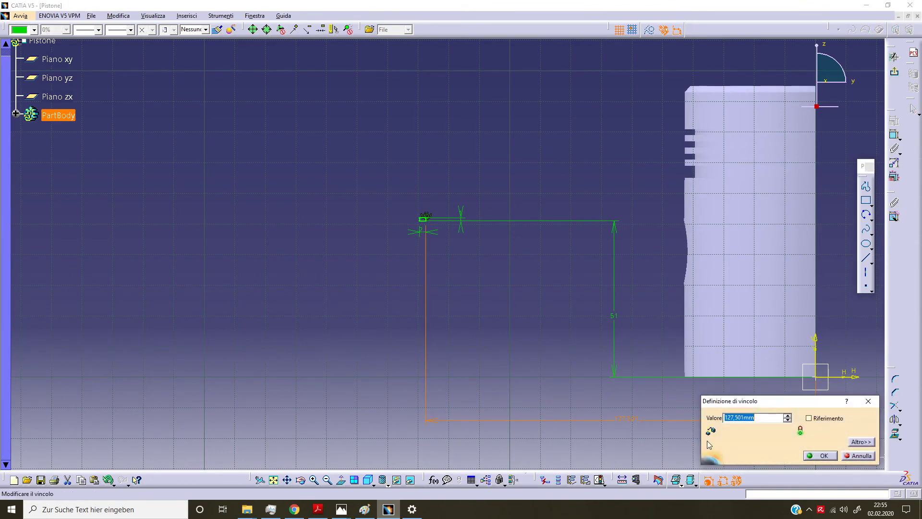
key(Return)
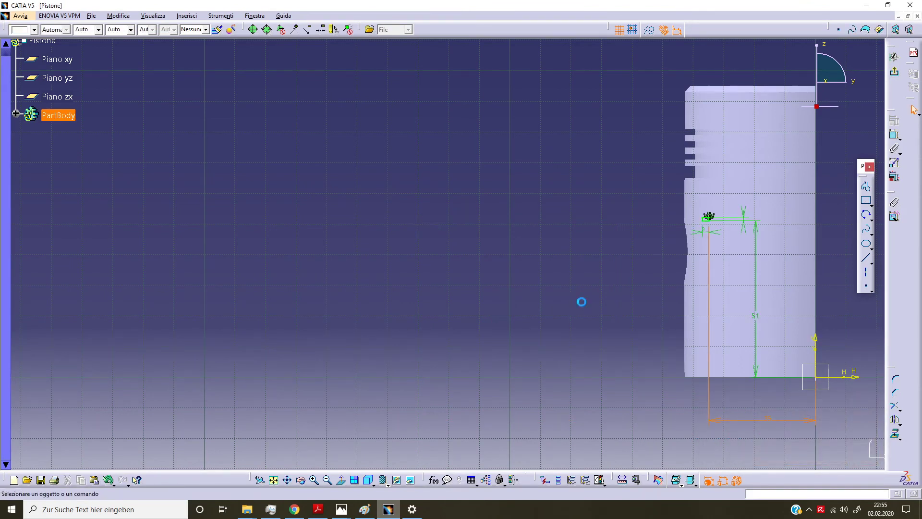
ctrl+middle_drag(586, 298, 488, 252)
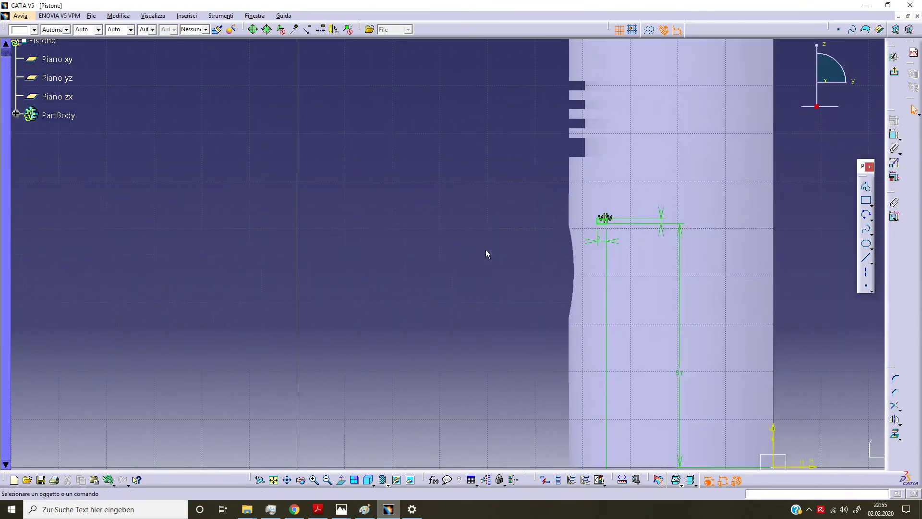
click(889, 70)
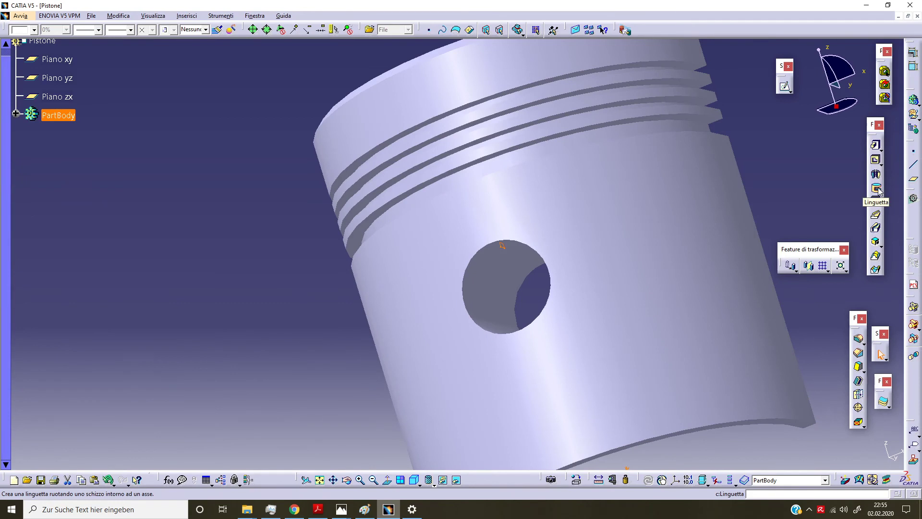
Step: Groove the rectangle 360° (second angle 0) about the piston axis
click(877, 188)
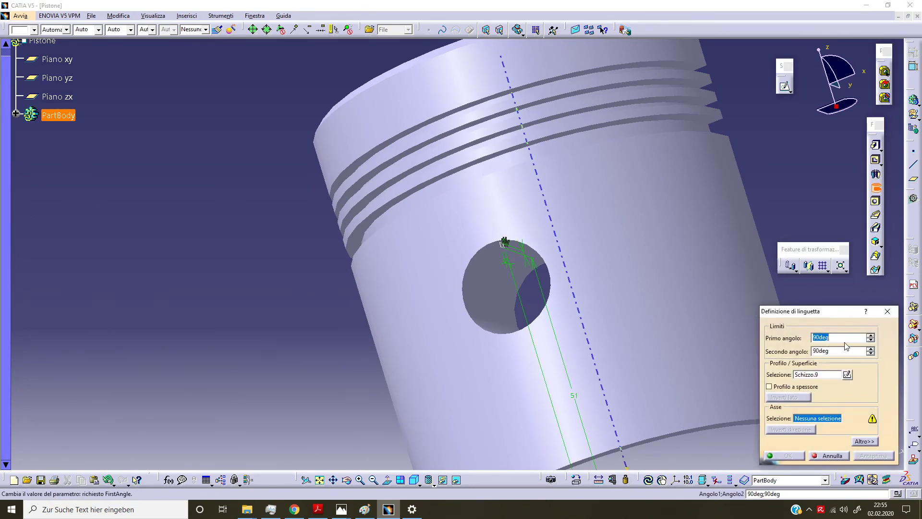
text(0)
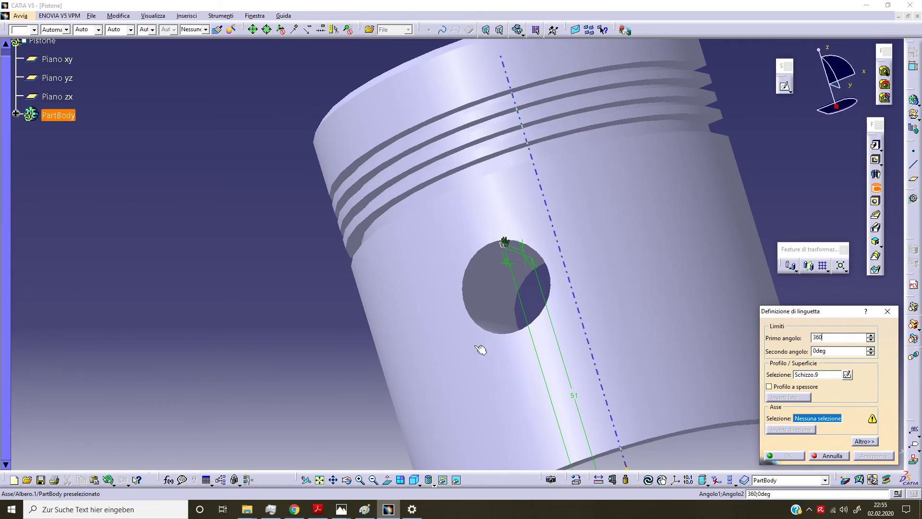
click(489, 295)
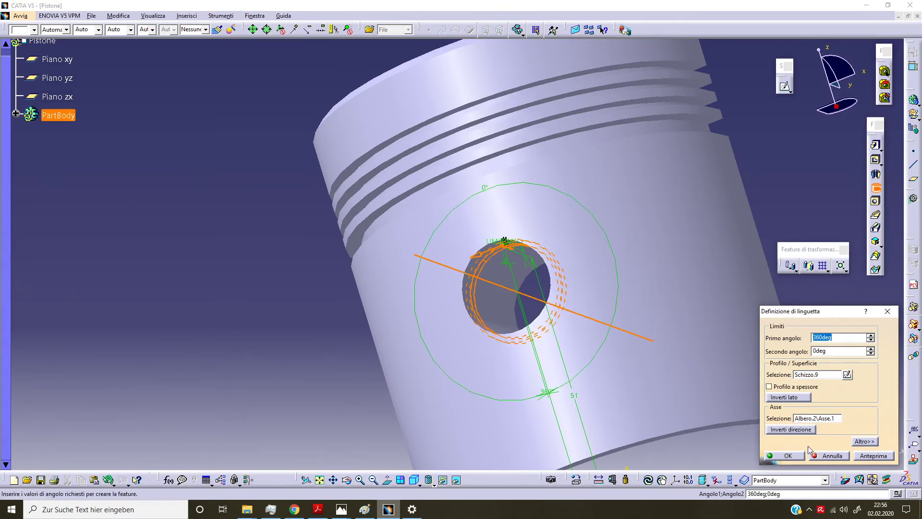
click(789, 456)
mouse_move(431, 346)
middle_down()
mouse_move(423, 264)
mouse_move(438, 397)
mouse_move(438, 377)
mouse_move(446, 385)
mouse_move(527, 315)
mouse_move(504, 259)
mouse_move(518, 205)
mouse_move(409, 283)
mouse_move(354, 290)
mouse_move(391, 286)
middle_up()
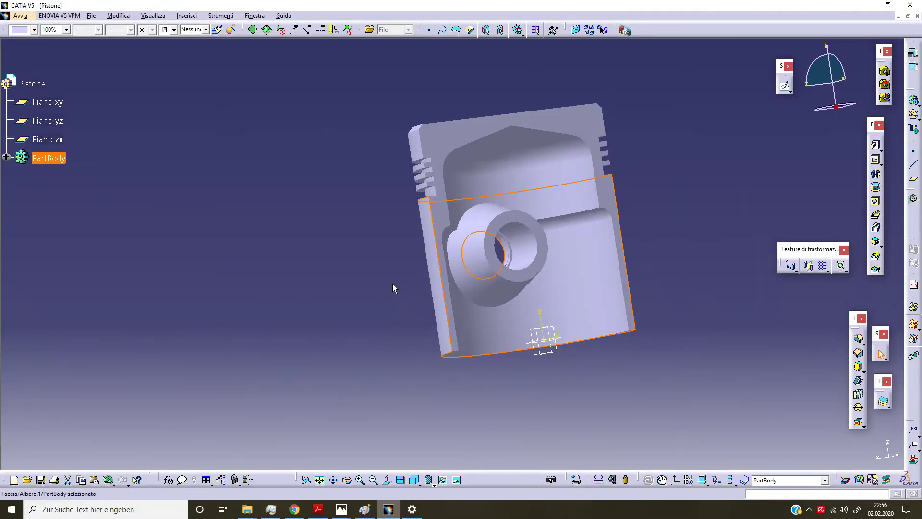
Step: Mirror the PartBody about Piano zx to complete the full piston
click(333, 397)
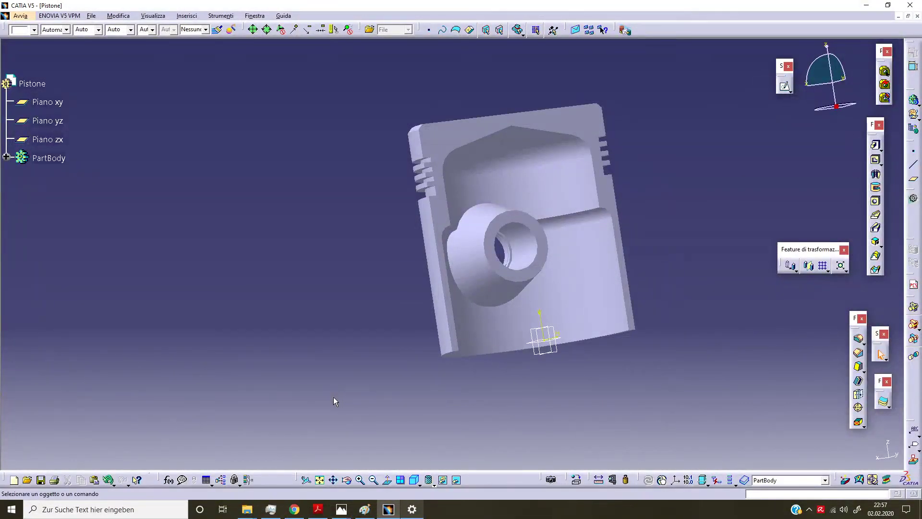
click(60, 159)
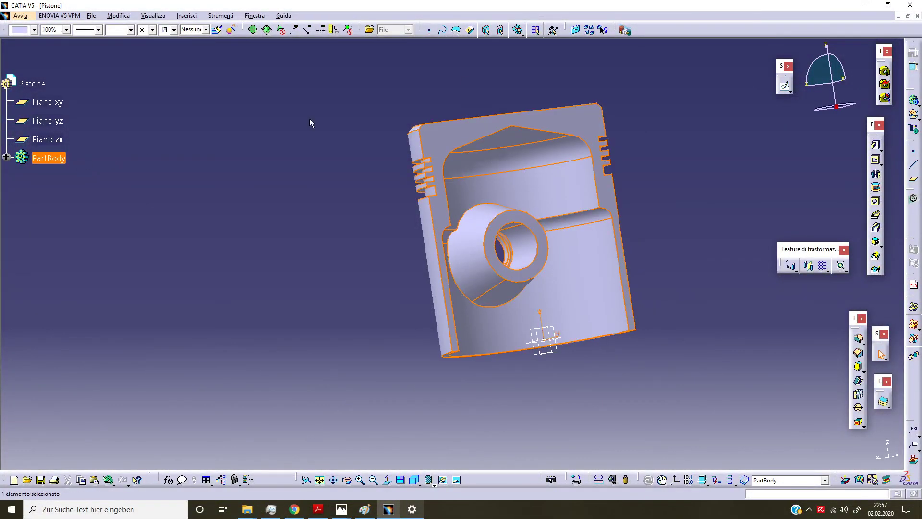
click(809, 265)
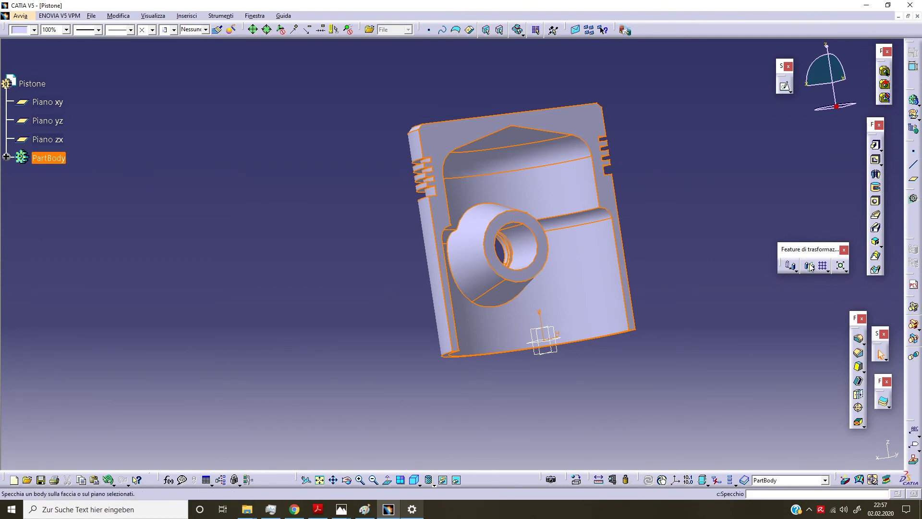
mouse_move(301, 258)
middle_down()
mouse_move(392, 237)
mouse_move(449, 192)
middle_up()
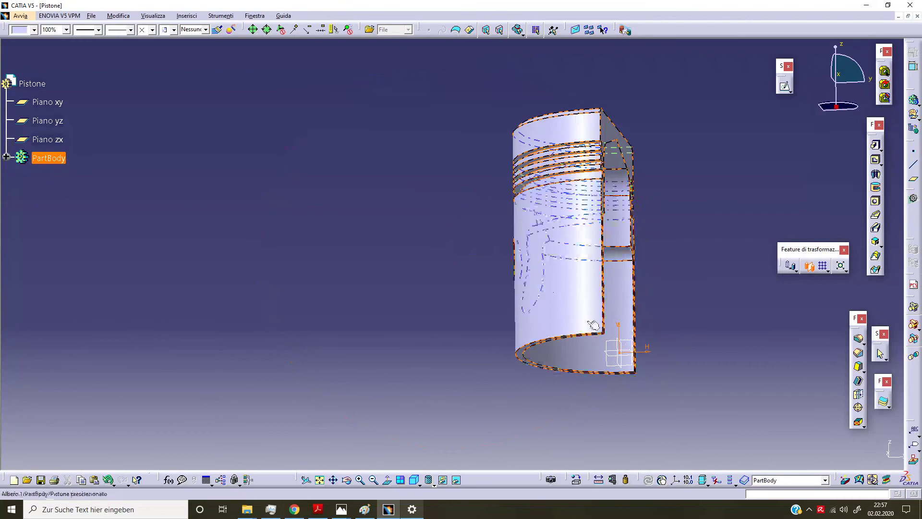
click(624, 361)
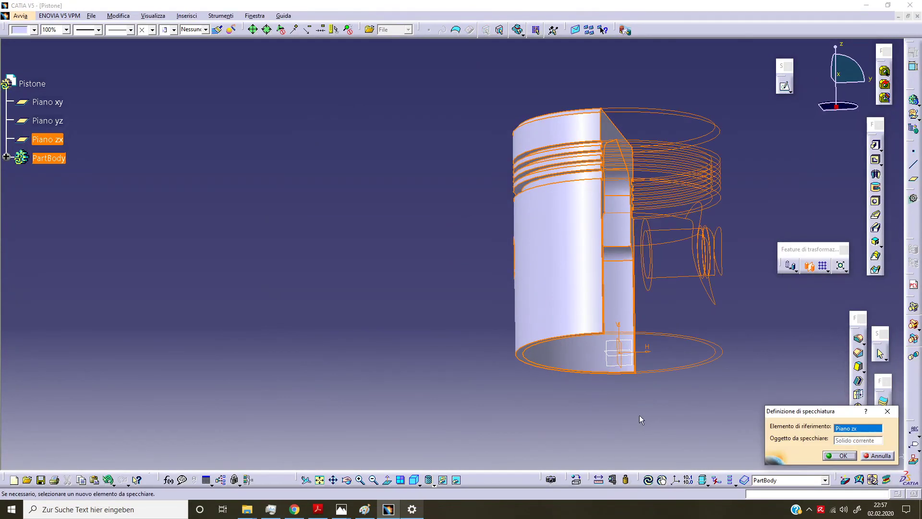
click(835, 454)
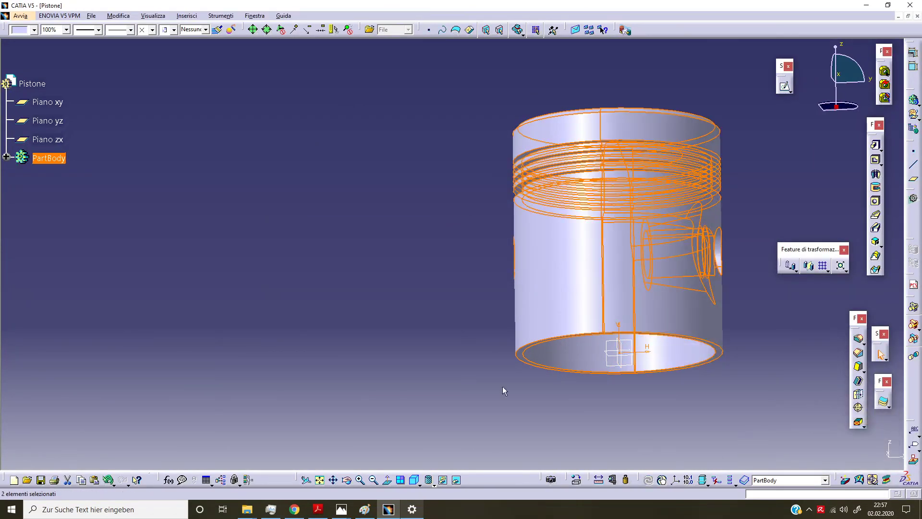
mouse_move(445, 292)
middle_down()
mouse_move(426, 123)
mouse_move(432, 379)
middle_up()
mouse_move(690, 269)
middle_down()
mouse_move(312, 314)
mouse_move(449, 247)
mouse_move(432, 228)
mouse_move(457, 294)
mouse_move(460, 259)
mouse_move(403, 411)
middle_up()
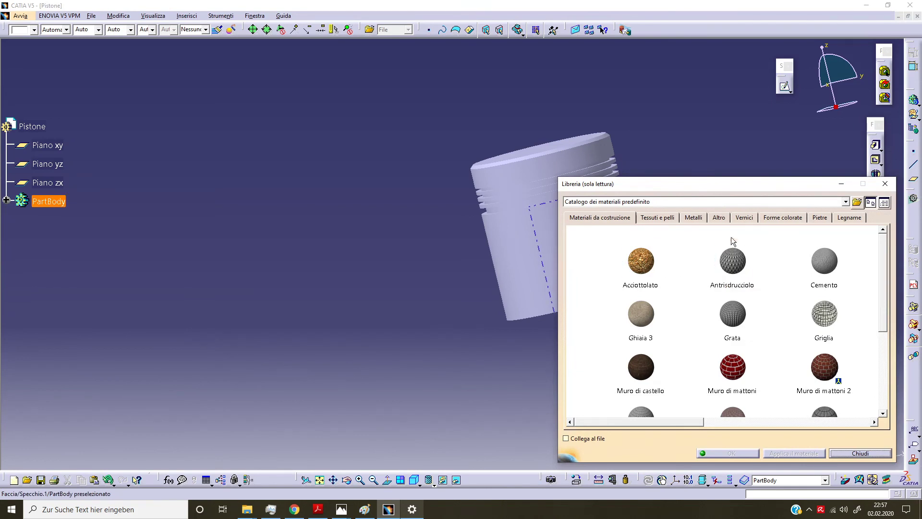
Step: Apply Acciaio from the Metalli library to the Pistone part and orbit to inspect the steel finish
click(694, 218)
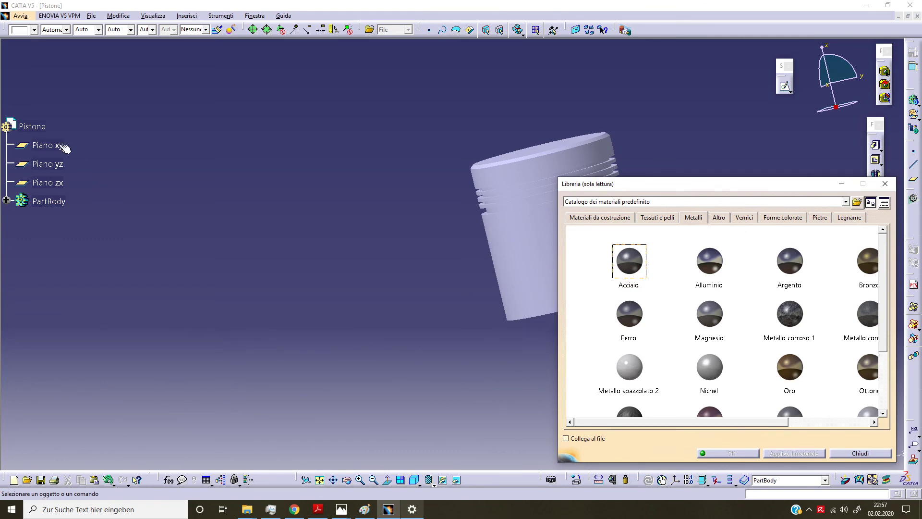
click(32, 127)
click(714, 448)
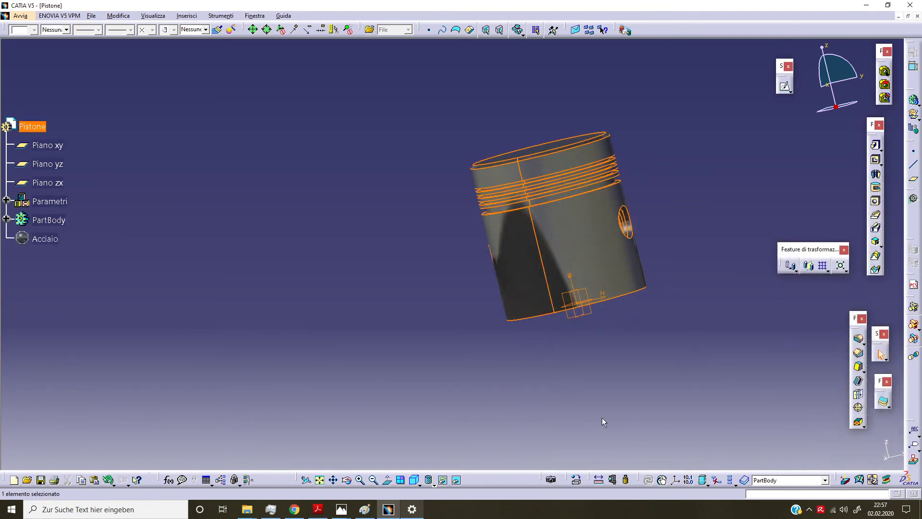
mouse_move(443, 283)
middle_down()
mouse_move(274, 305)
mouse_move(254, 234)
mouse_move(422, 164)
mouse_move(510, 142)
mouse_move(521, 186)
mouse_move(587, 177)
mouse_move(514, 226)
mouse_move(494, 258)
mouse_move(303, 391)
mouse_move(336, 385)
middle_up()
mouse_move(670, 360)
middle_down()
mouse_move(433, 164)
mouse_move(439, 107)
mouse_move(418, 151)
mouse_move(418, 186)
mouse_move(578, 246)
mouse_move(453, 290)
mouse_move(481, 340)
mouse_move(286, 350)
mouse_move(601, 274)
mouse_move(624, 298)
middle_up()
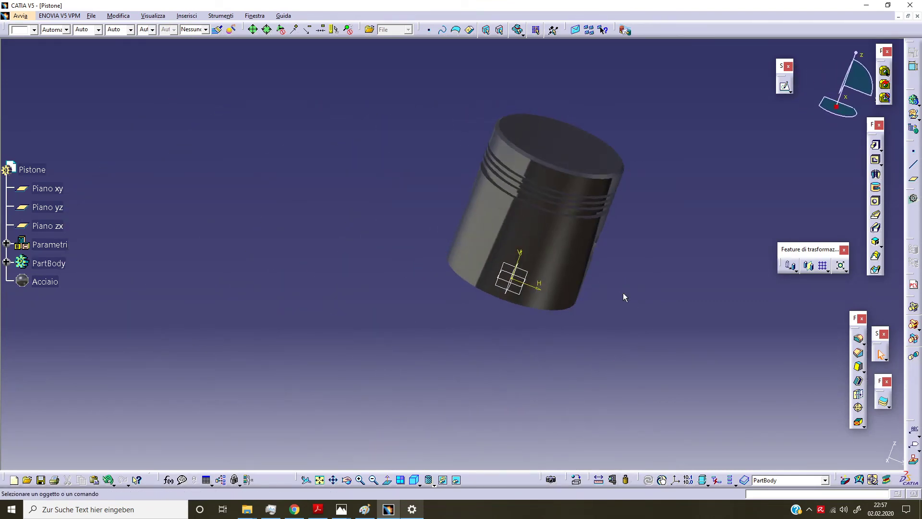